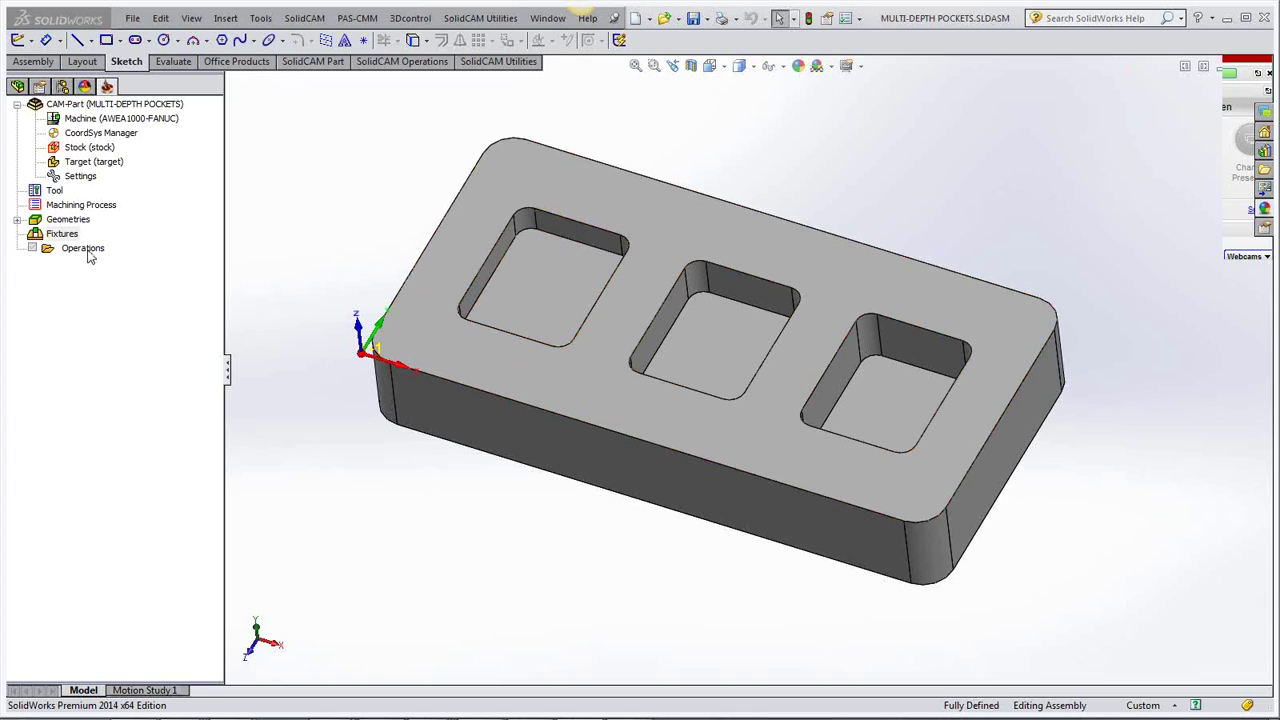
Add a Pocket milling operation and start a new geometry definition for it.
right_click(98, 252)
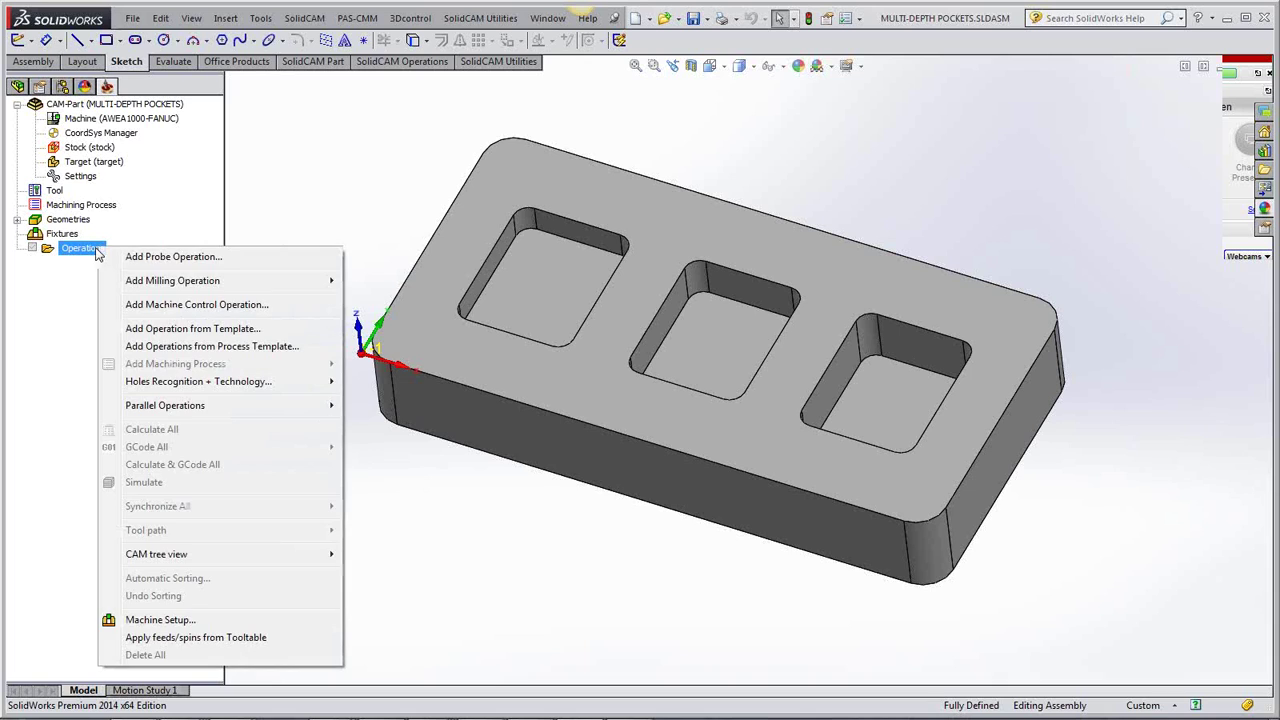
mouse_move(157, 287)
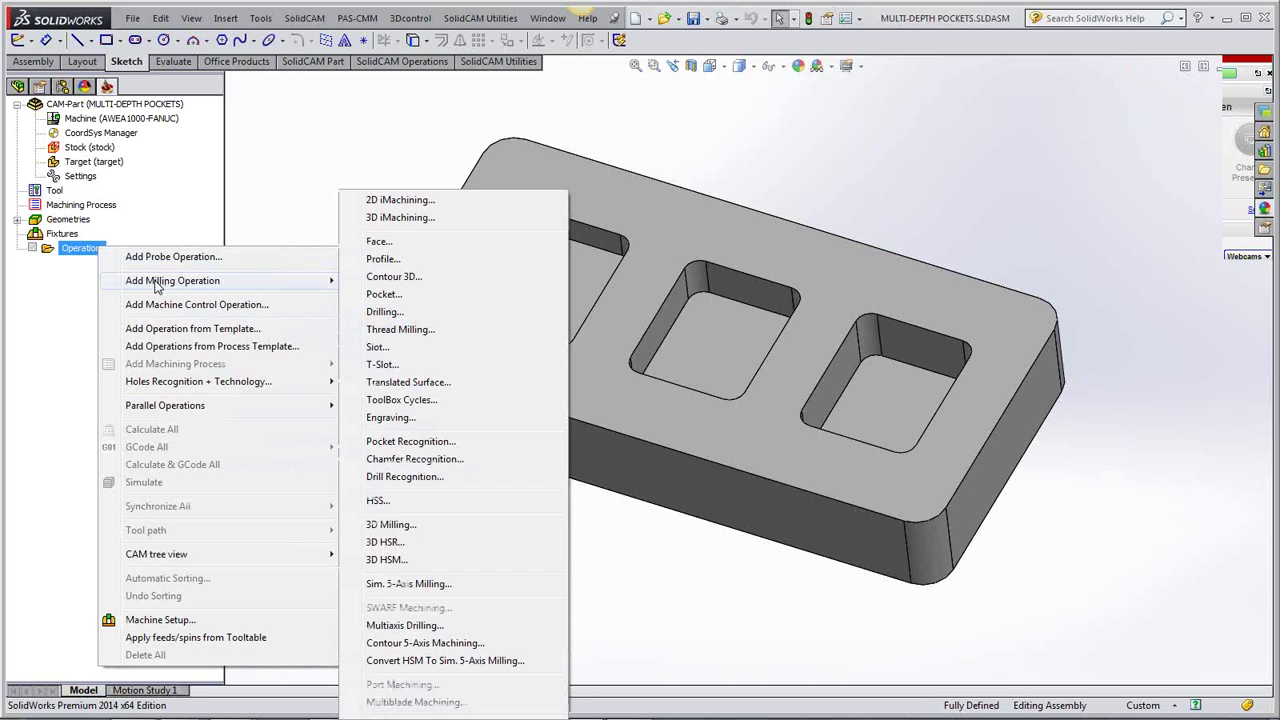
left_click(400, 299)
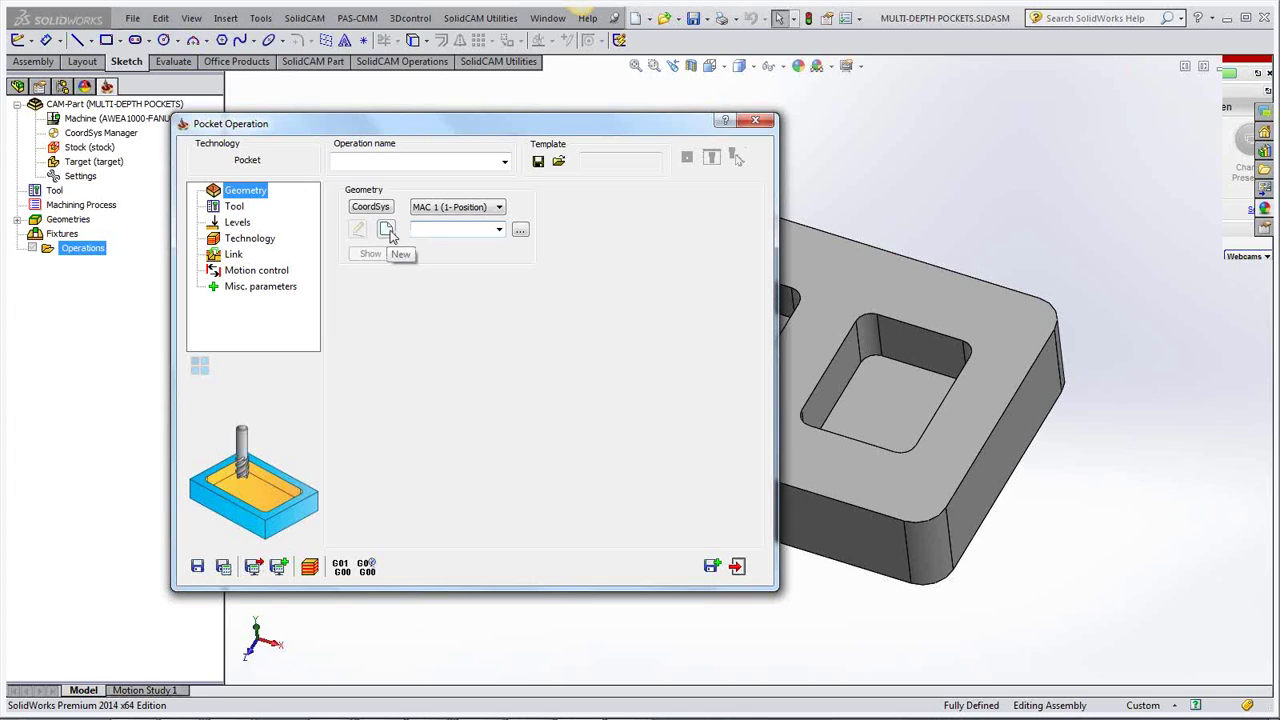
left_click(387, 230)
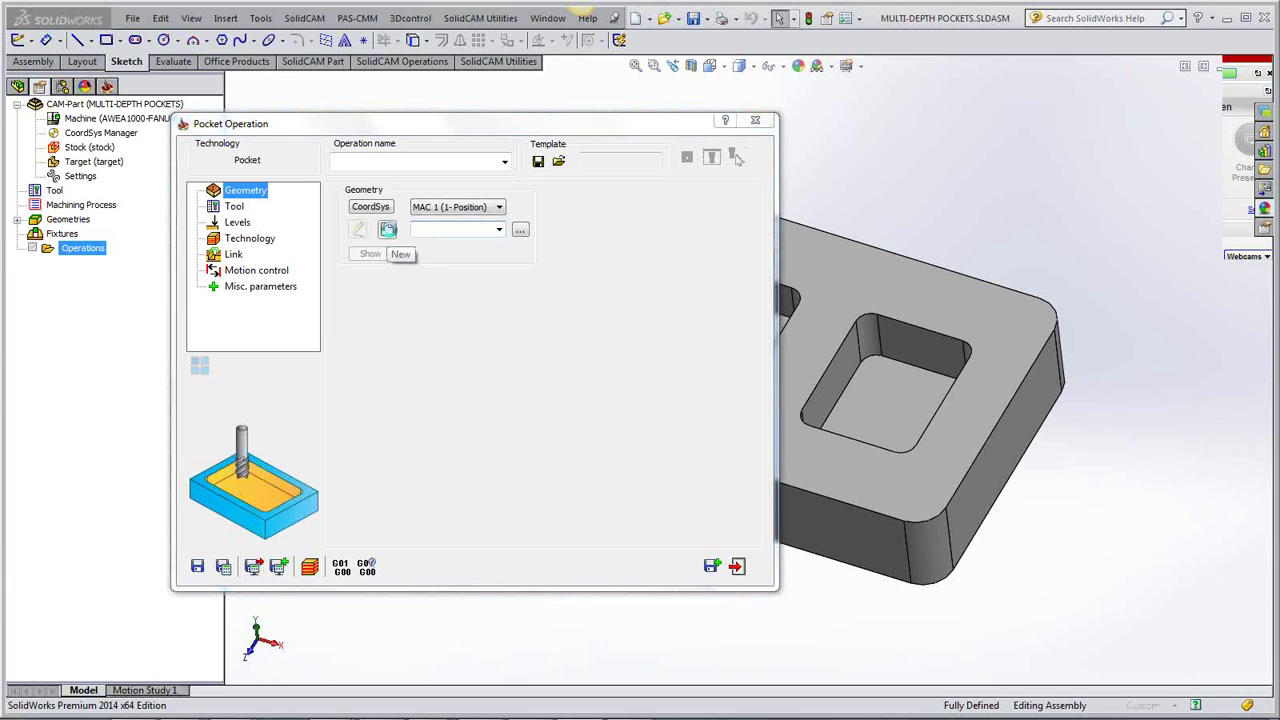
left_click(388, 229)
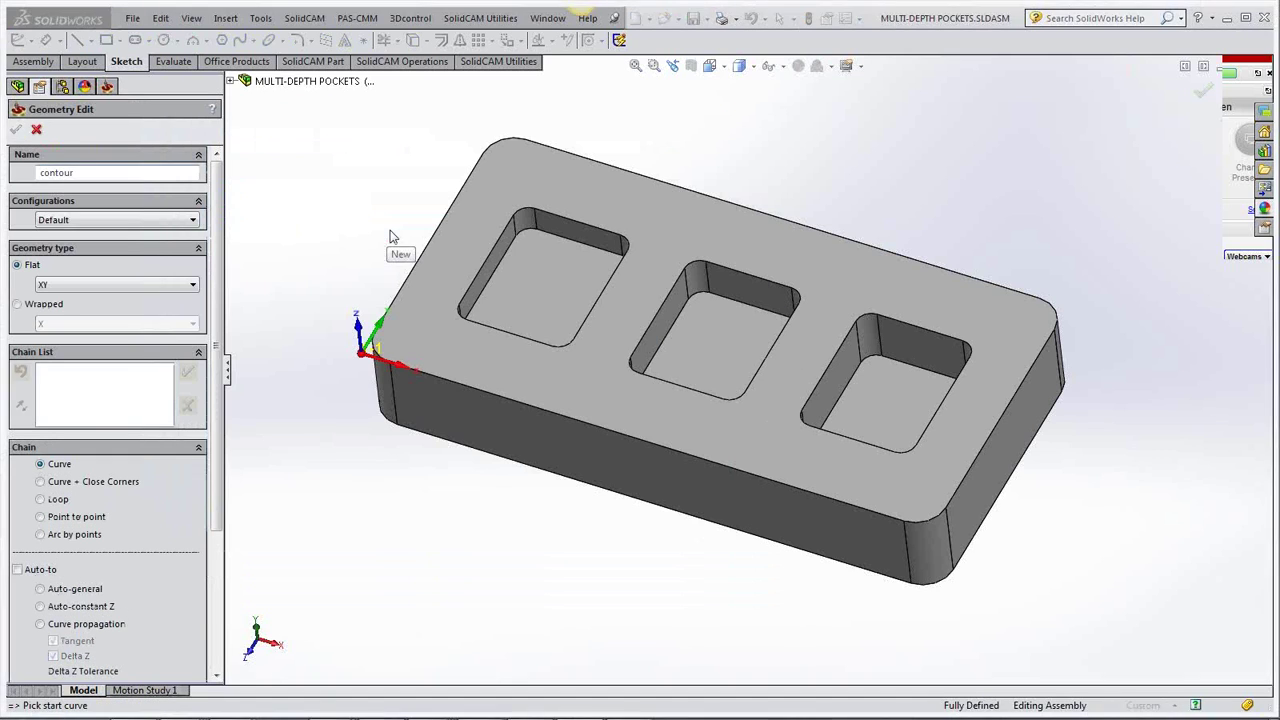
Define the contour geometry by chaining the floor outlines of all three pockets with Auto-constant Z, accepting each chain.
left_click(590, 249)
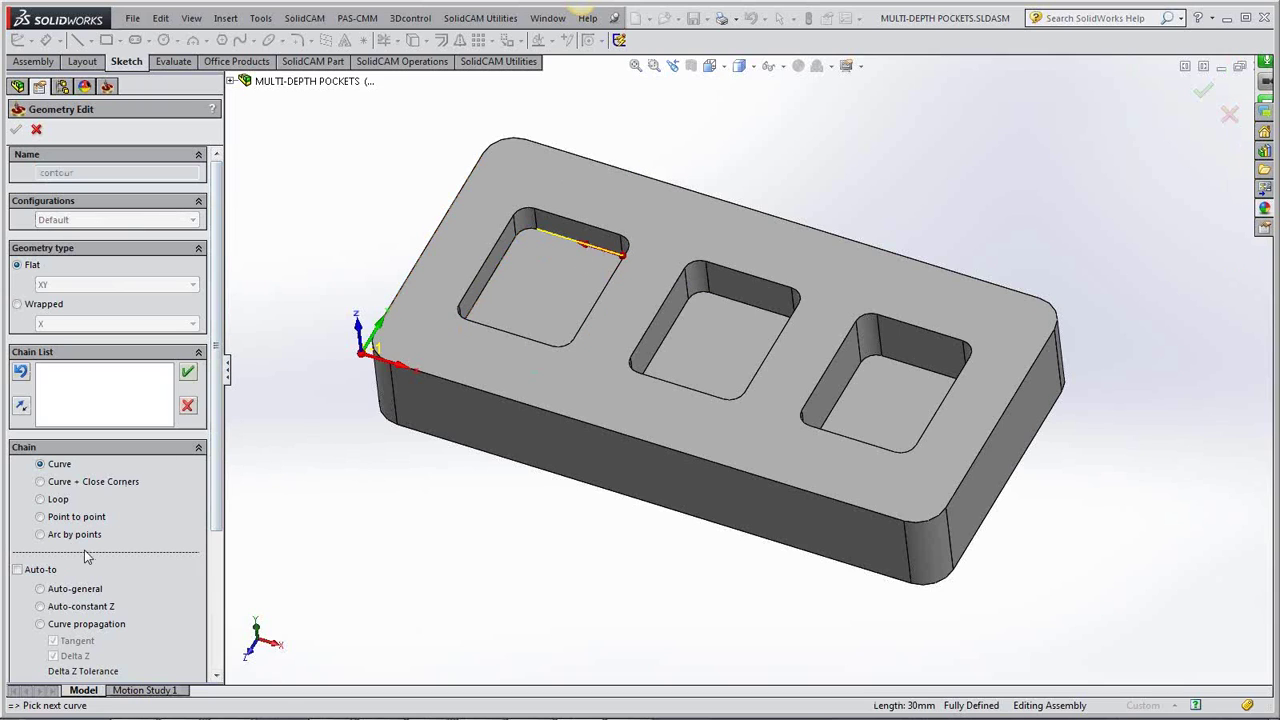
left_click(40, 606)
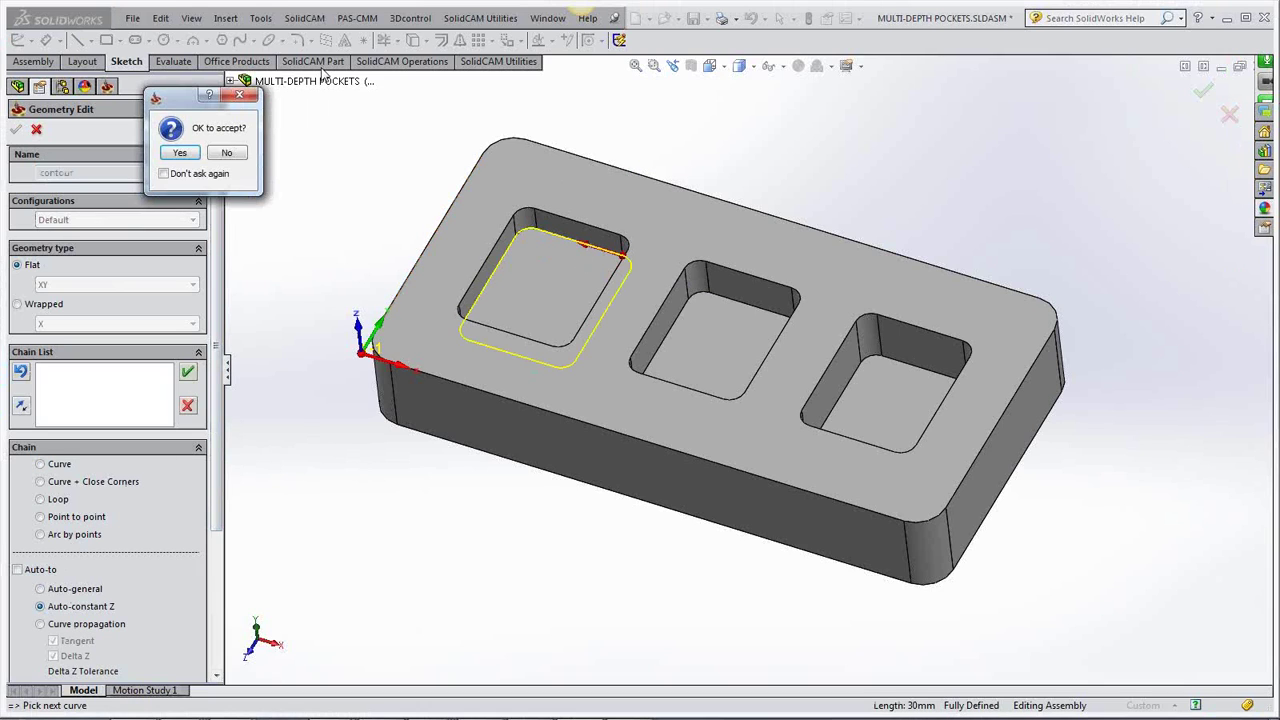
left_click(182, 150)
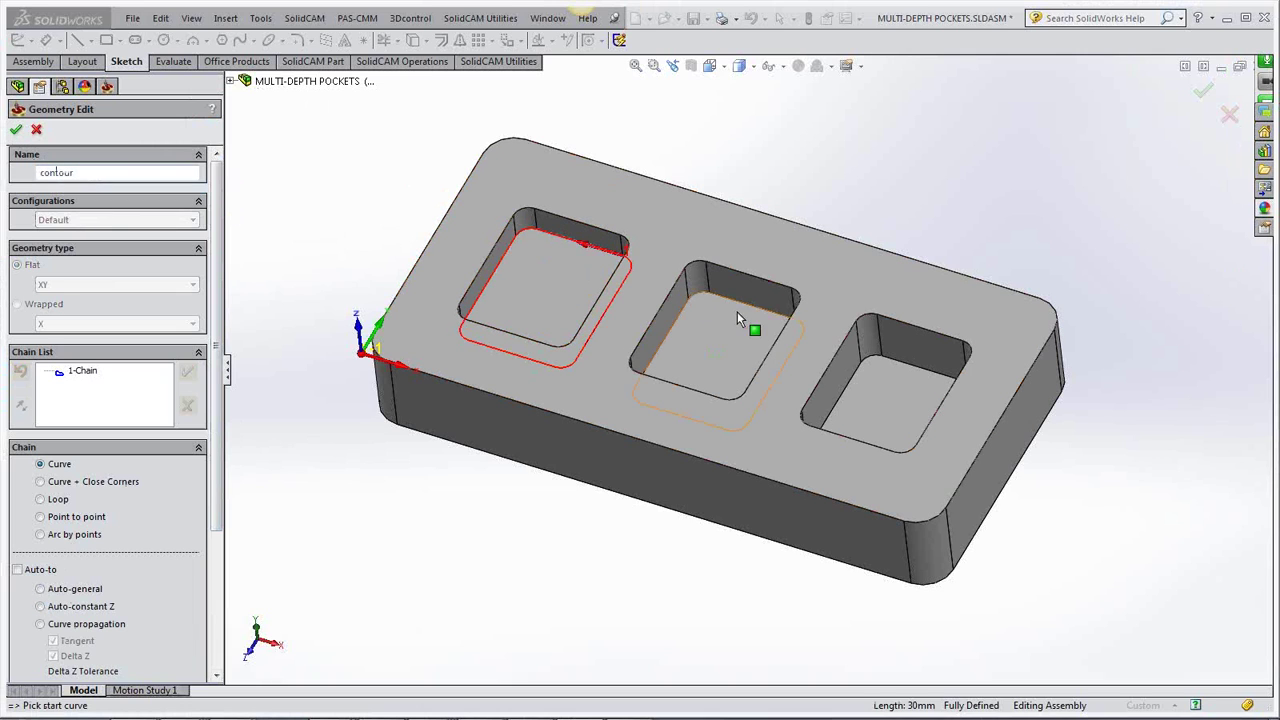
left_click(762, 310)
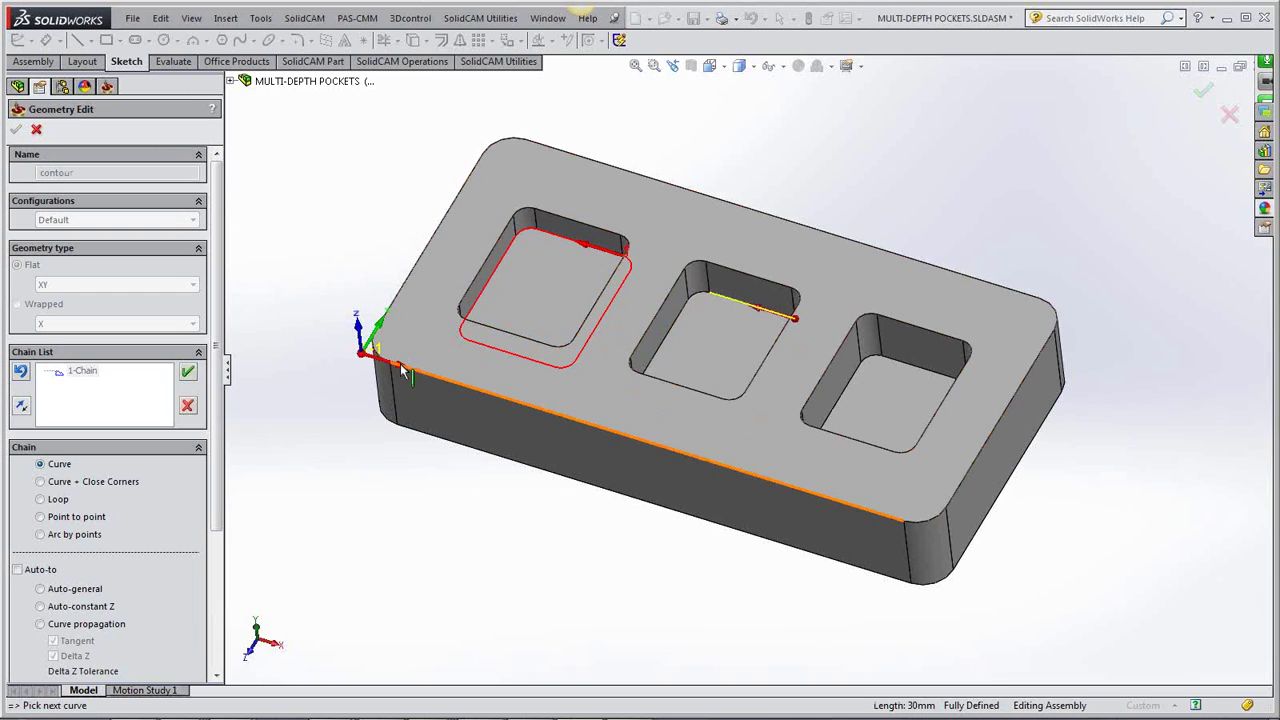
left_click(40, 607)
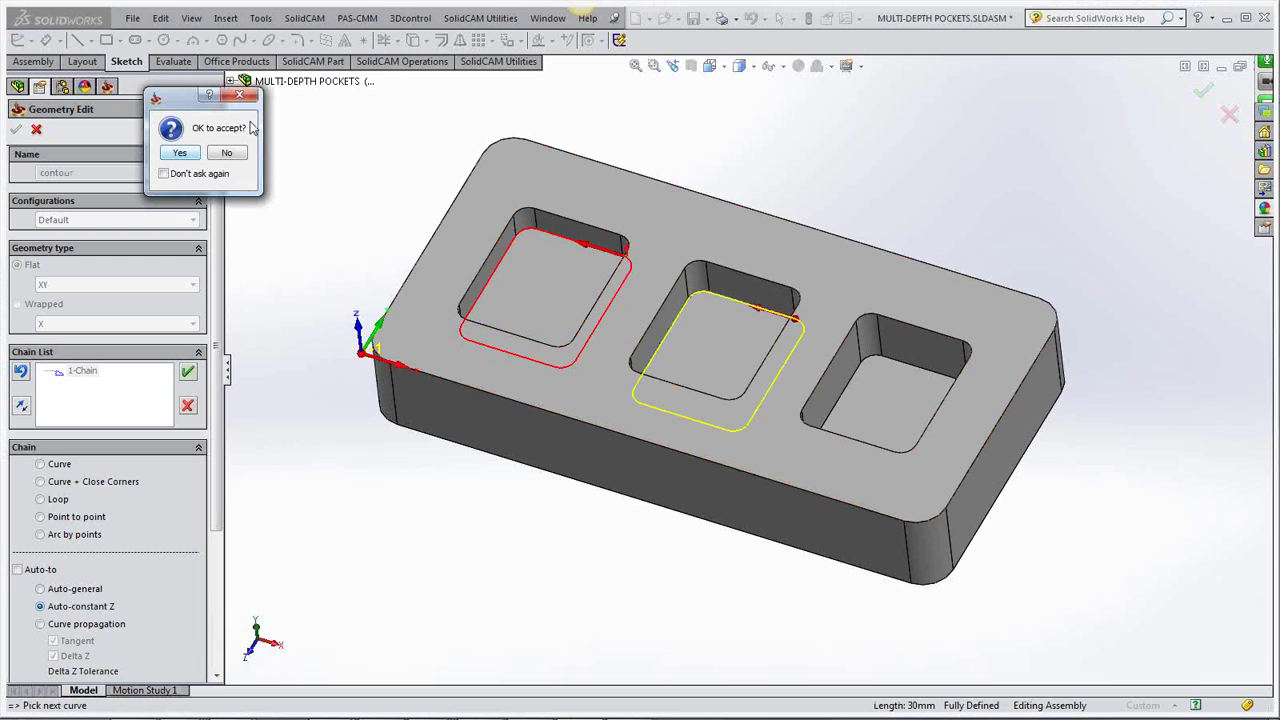
left_click(176, 150)
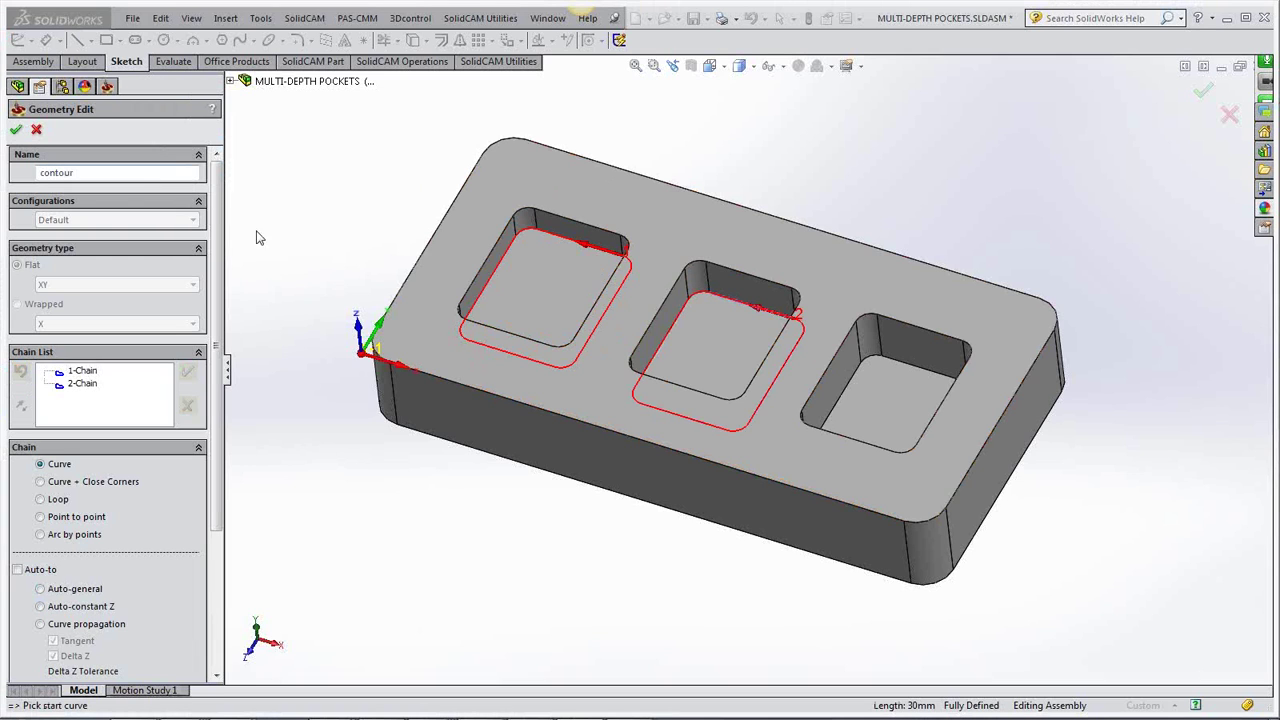
left_click(923, 373)
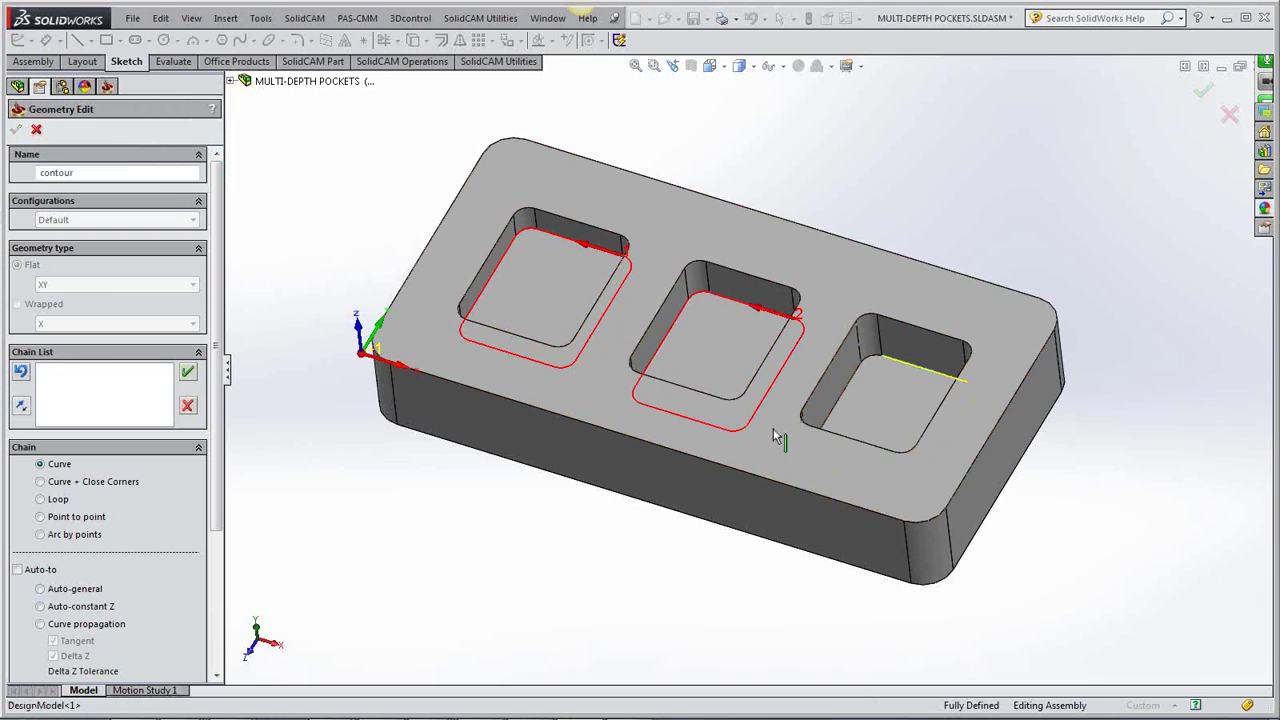
left_click(40, 606)
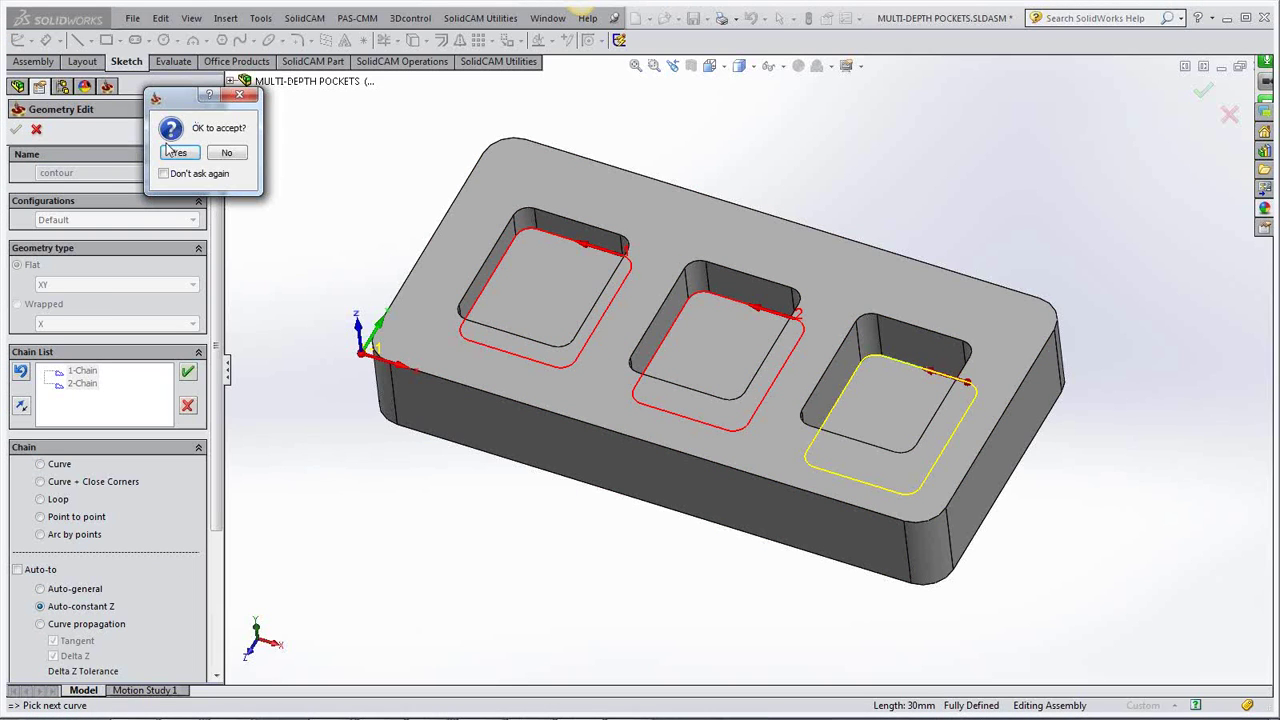
left_click(179, 152)
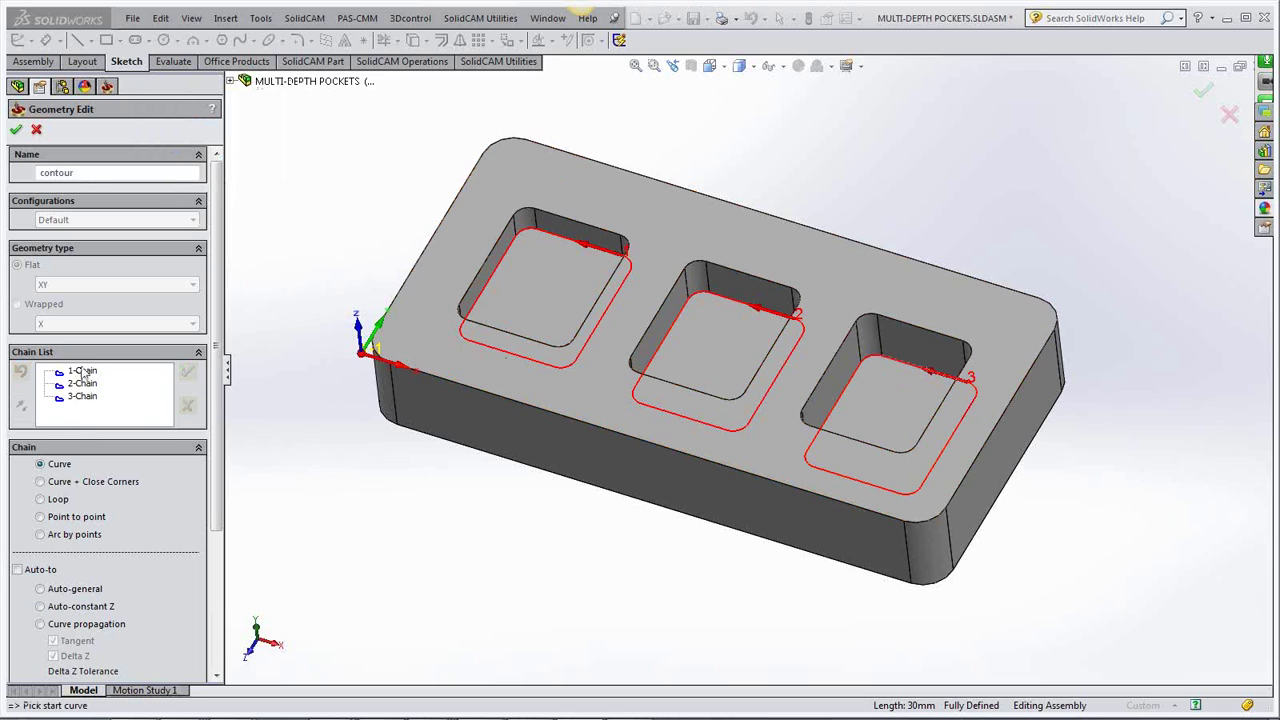
left_click(16, 130)
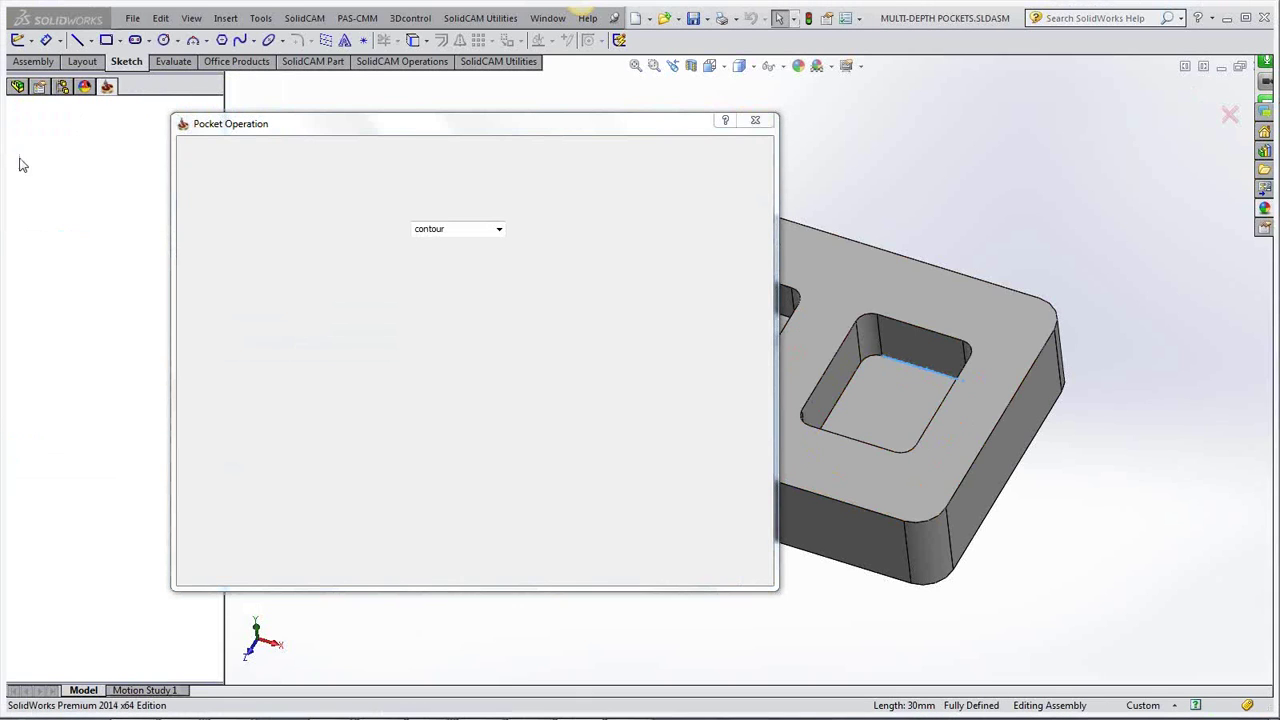
Check the middle pocket's corner radius and assign tool 2, the 6 mm end mill, to the operation.
left_click(234, 206)
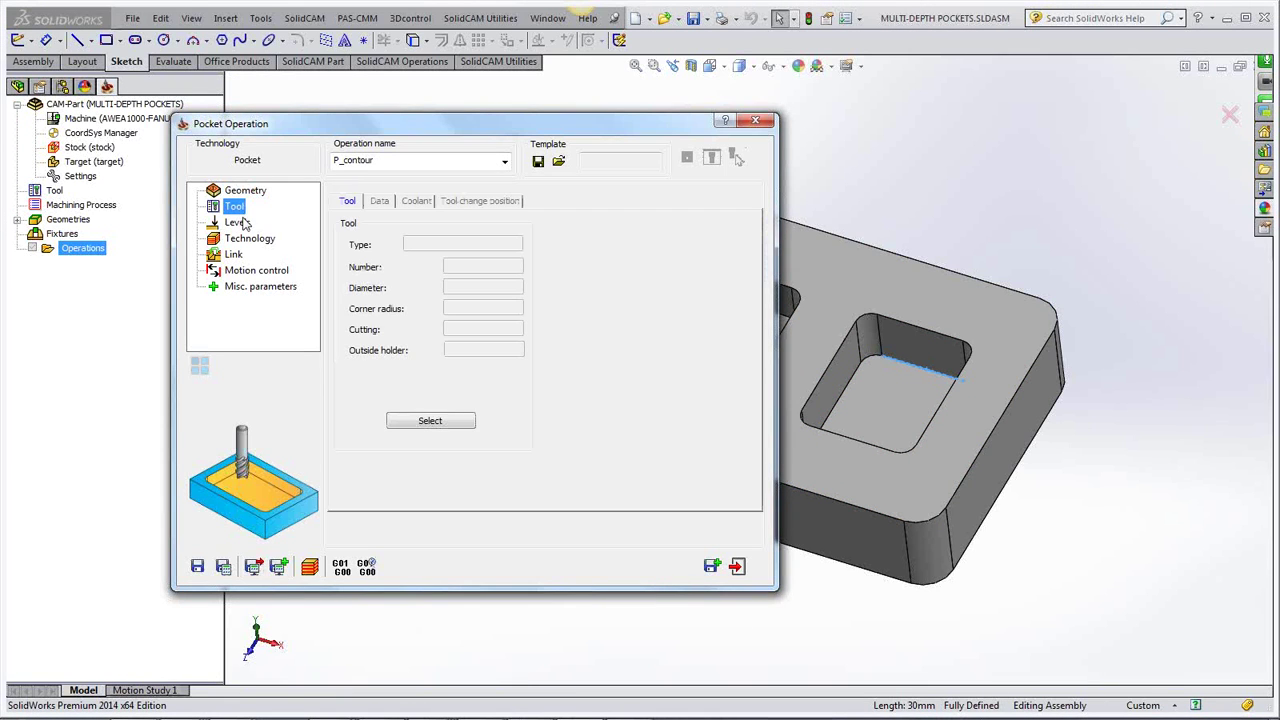
left_click(430, 424)
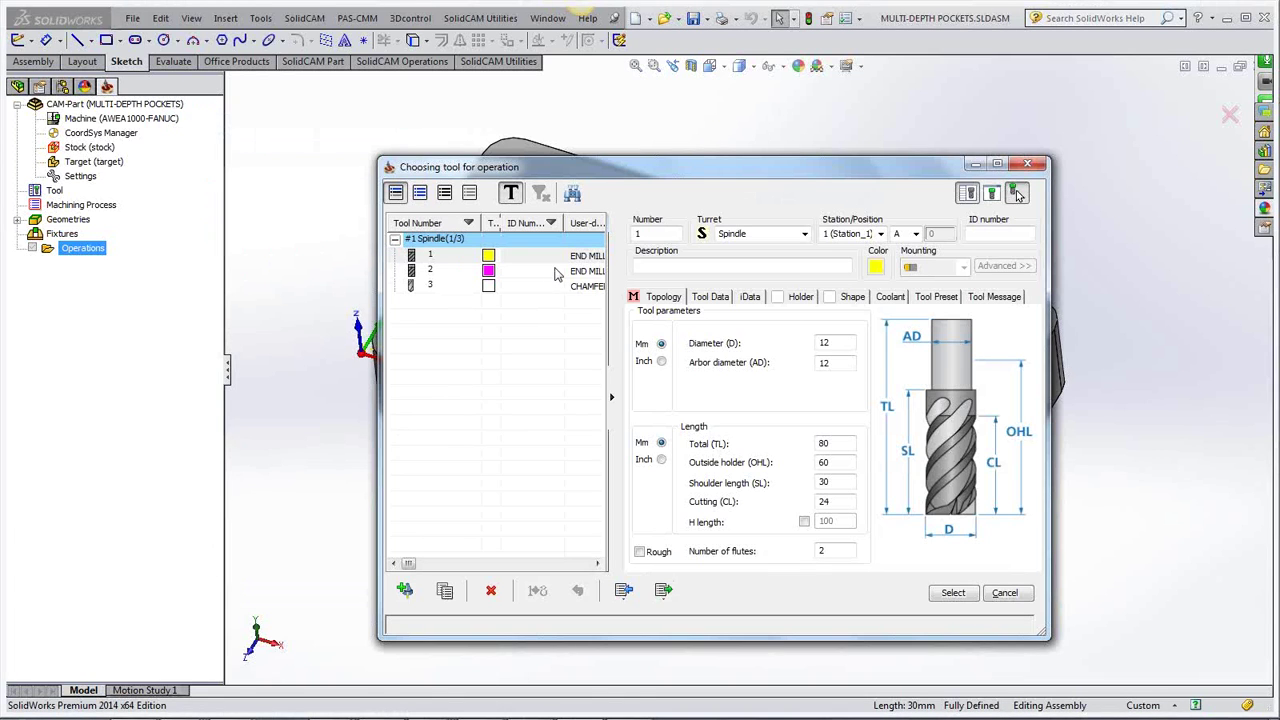
left_click_drag(754, 180, 304, 165)
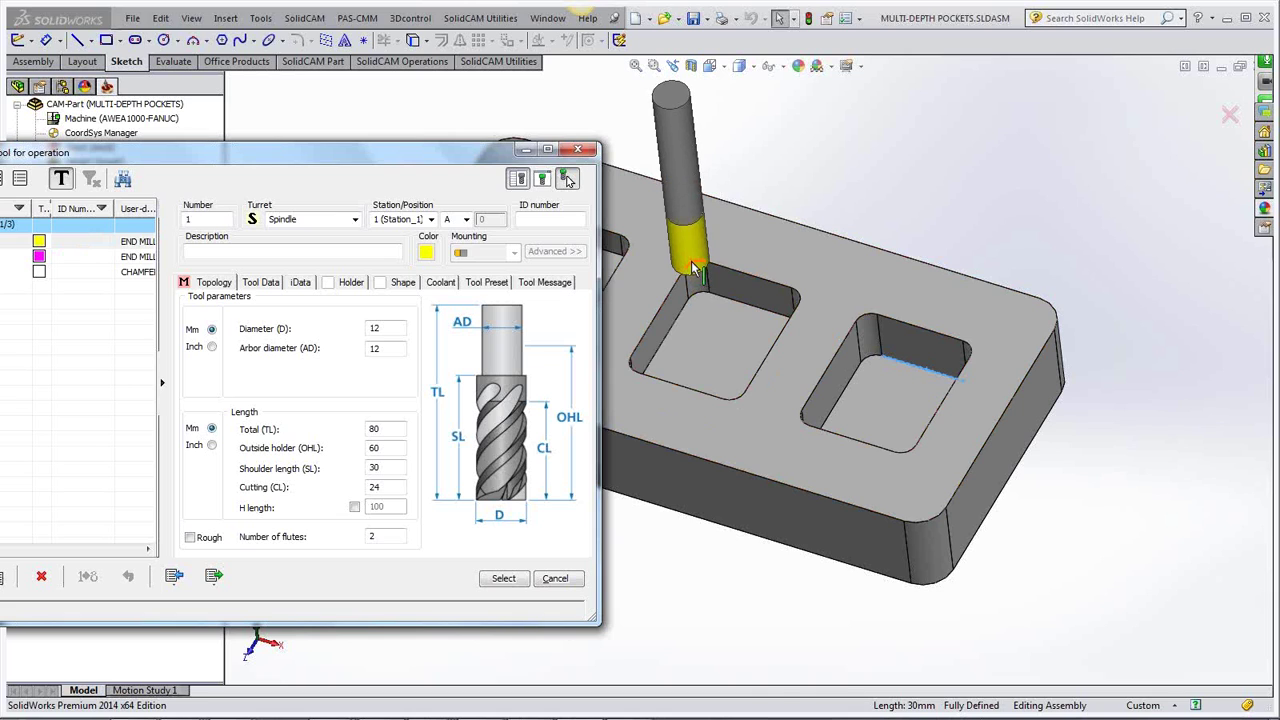
left_click(692, 268)
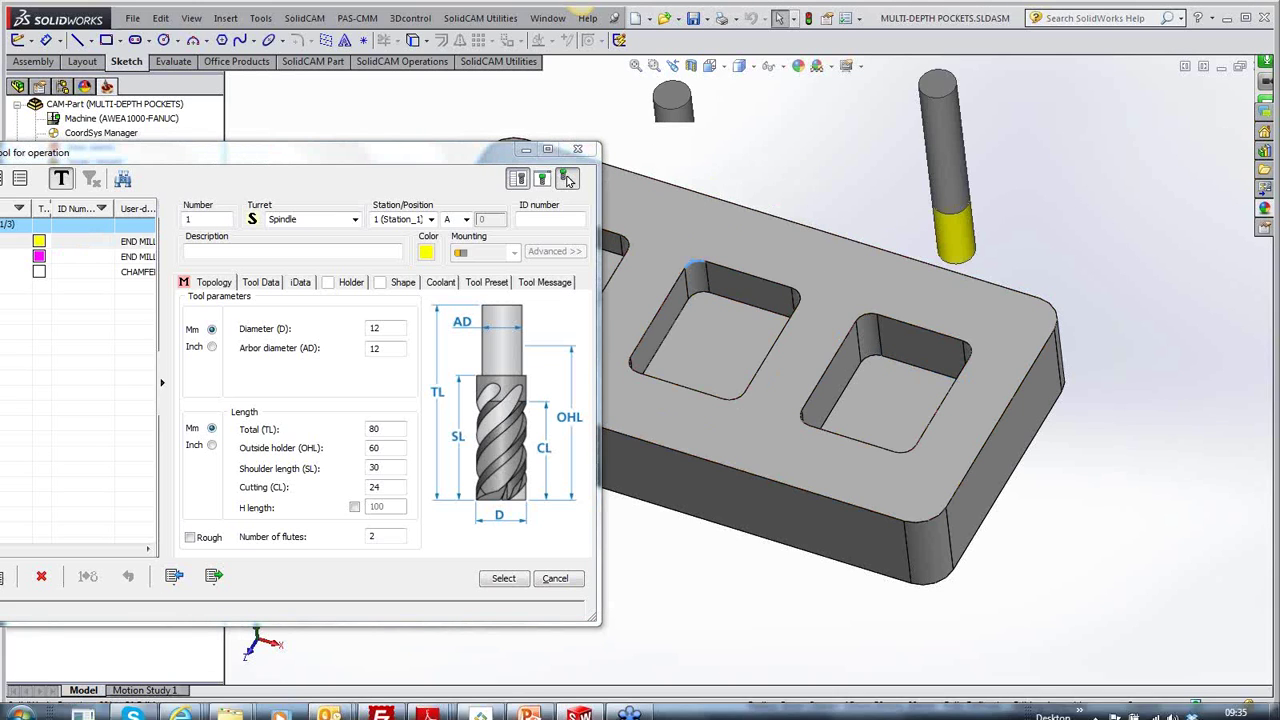
left_click_drag(386, 160, 734, 127)
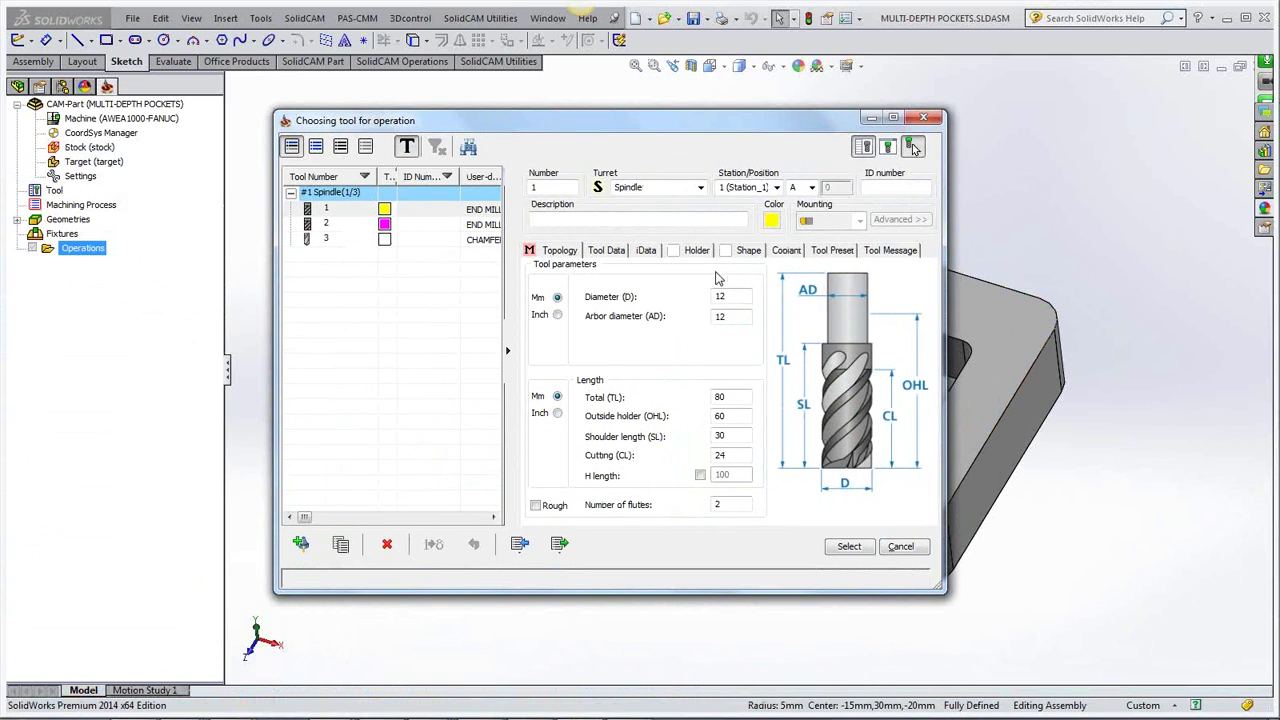
left_click(438, 224)
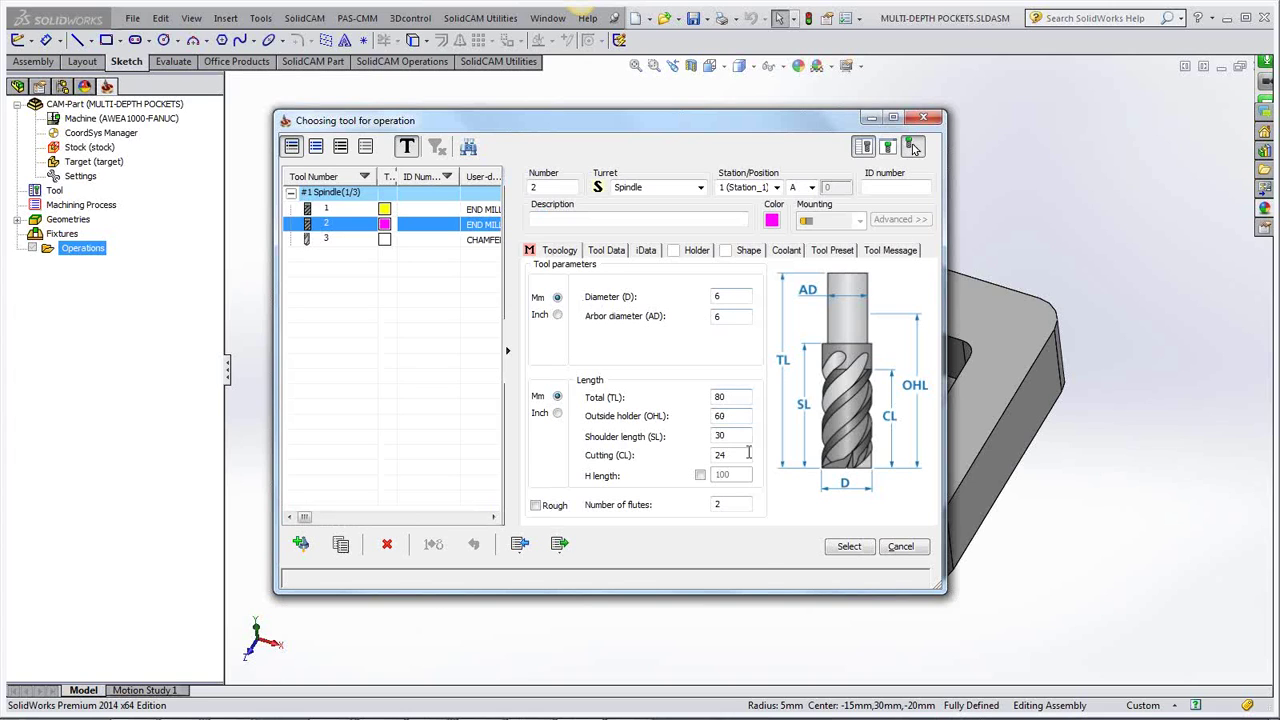
left_click(849, 549)
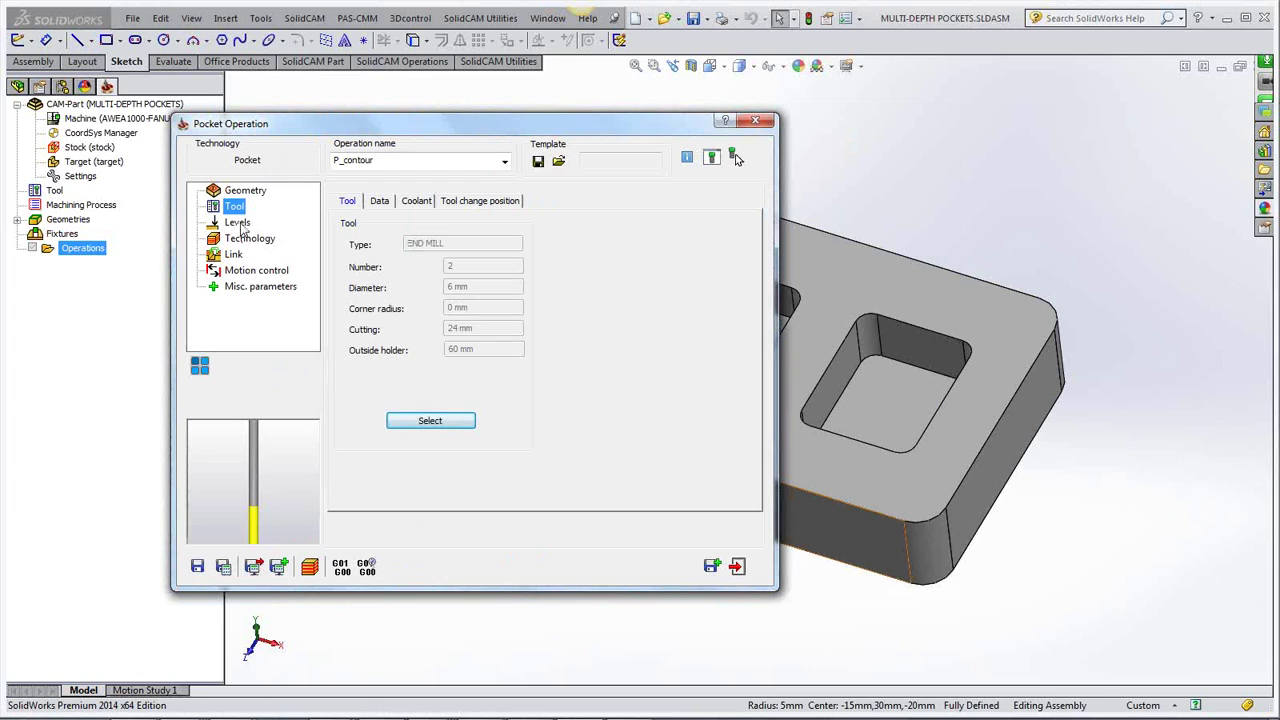
Set the operation's upper milling level from the top face of the block.
left_click(238, 223)
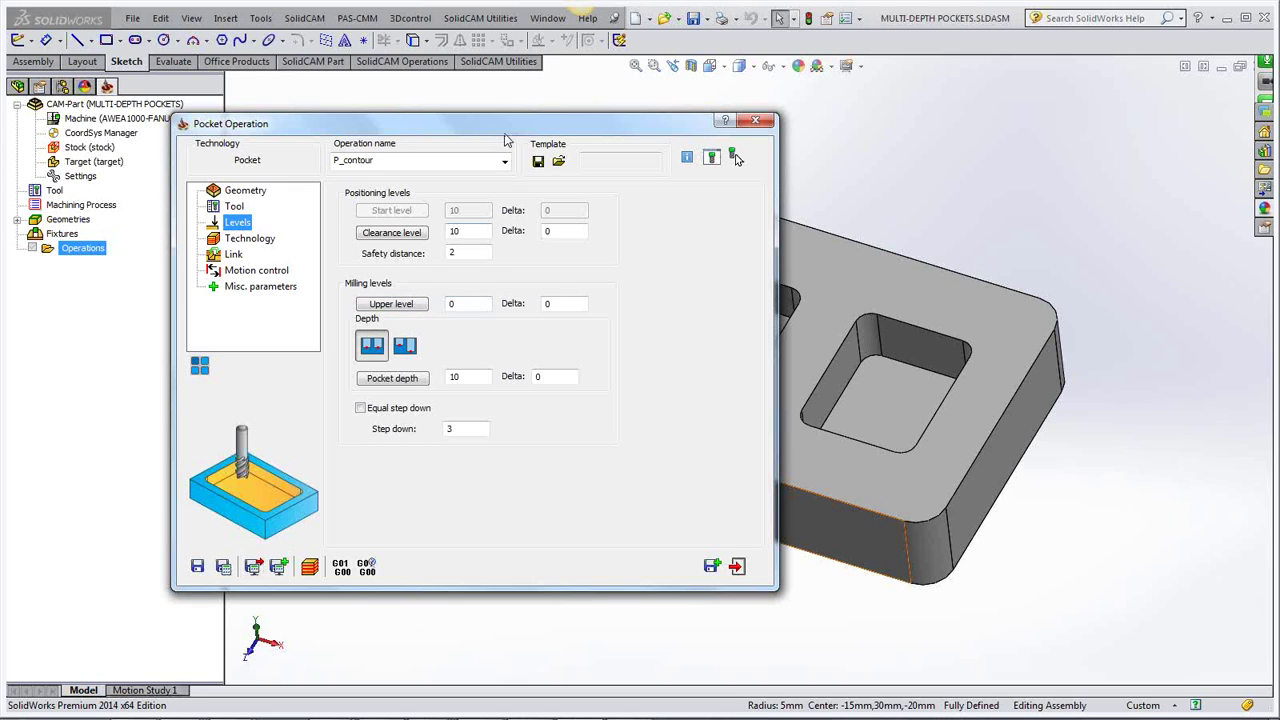
left_click_drag(508, 126, 378, 78)
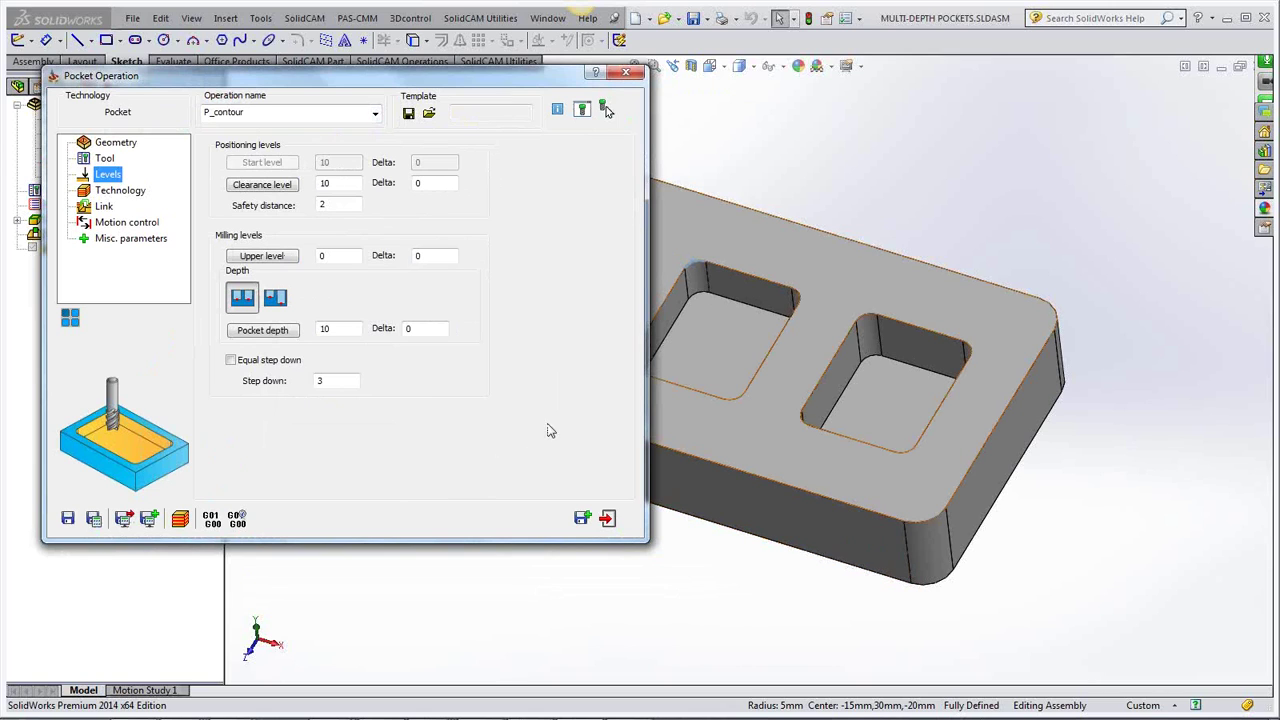
left_click(262, 256)
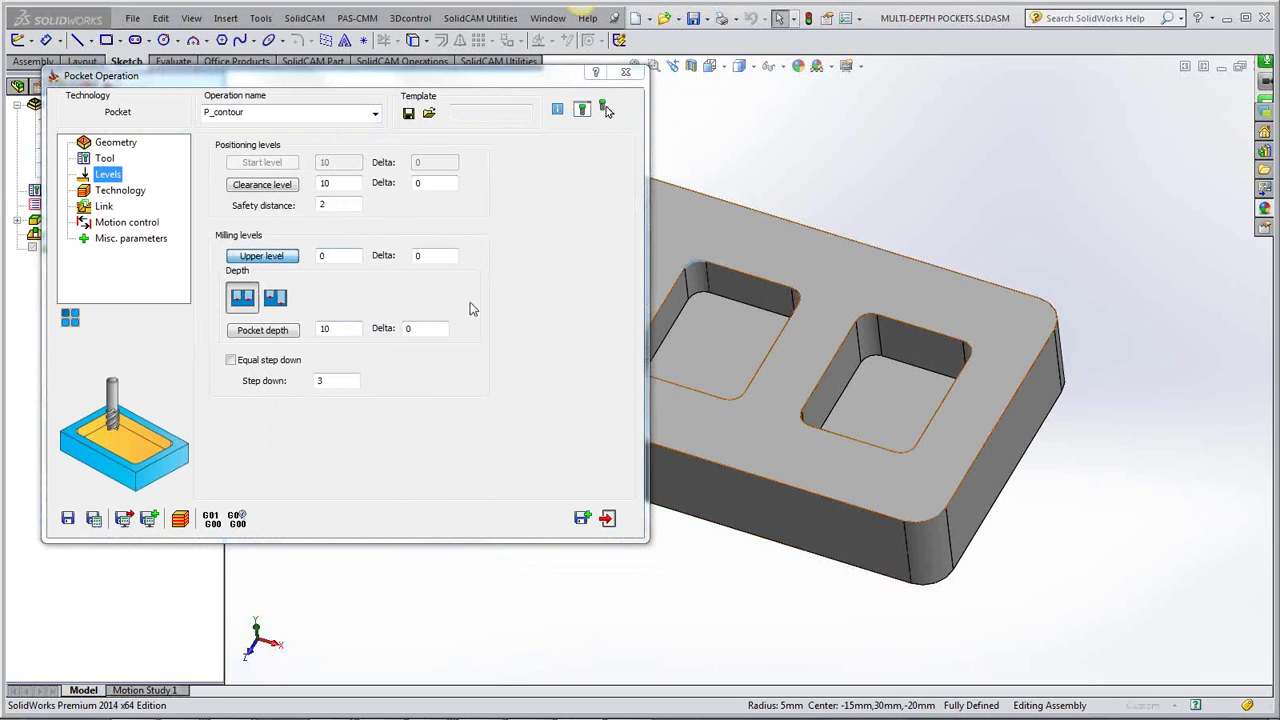
left_click(712, 242)
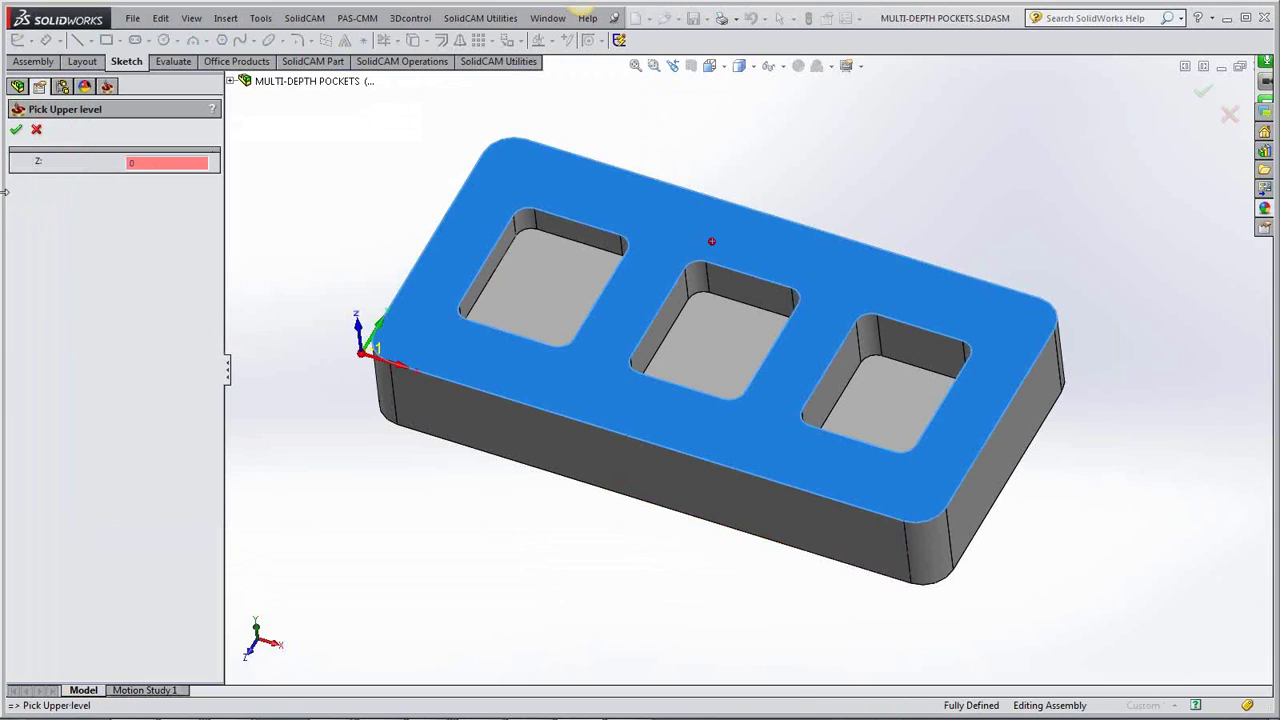
left_click(16, 130)
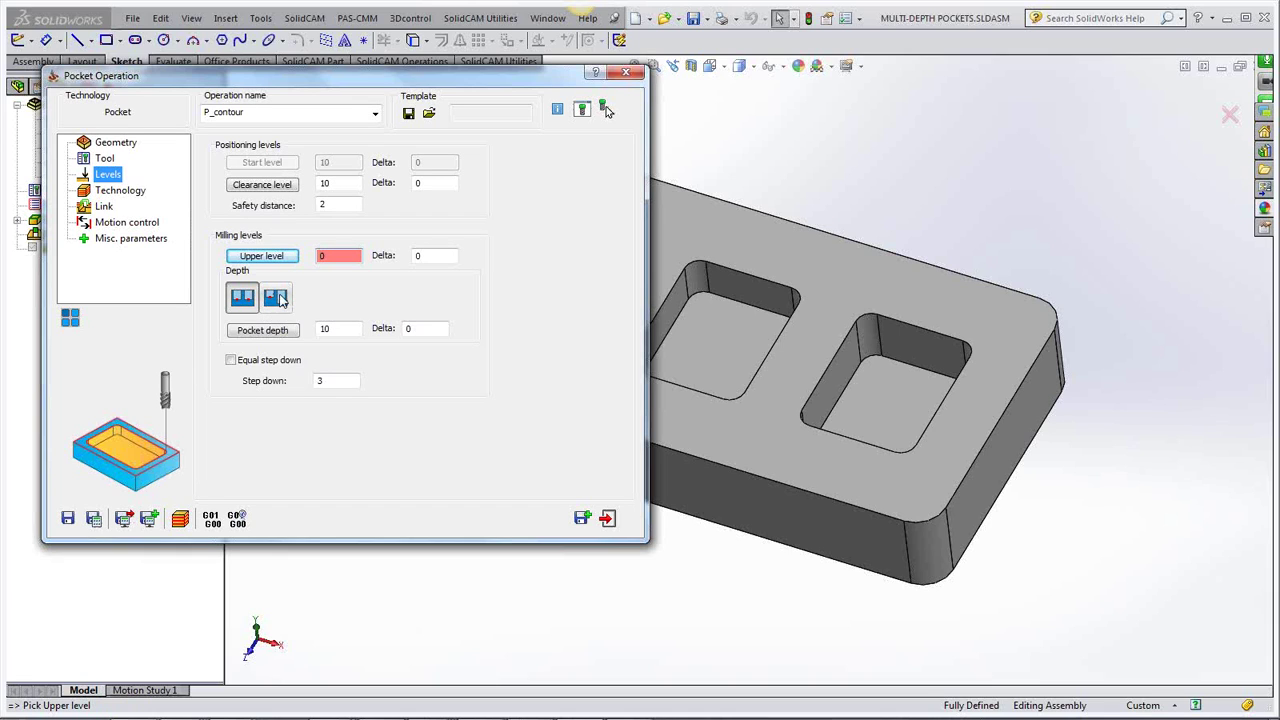
Switch the pocket depth to variable depth and open the list of depths per chain.
left_click(277, 298)
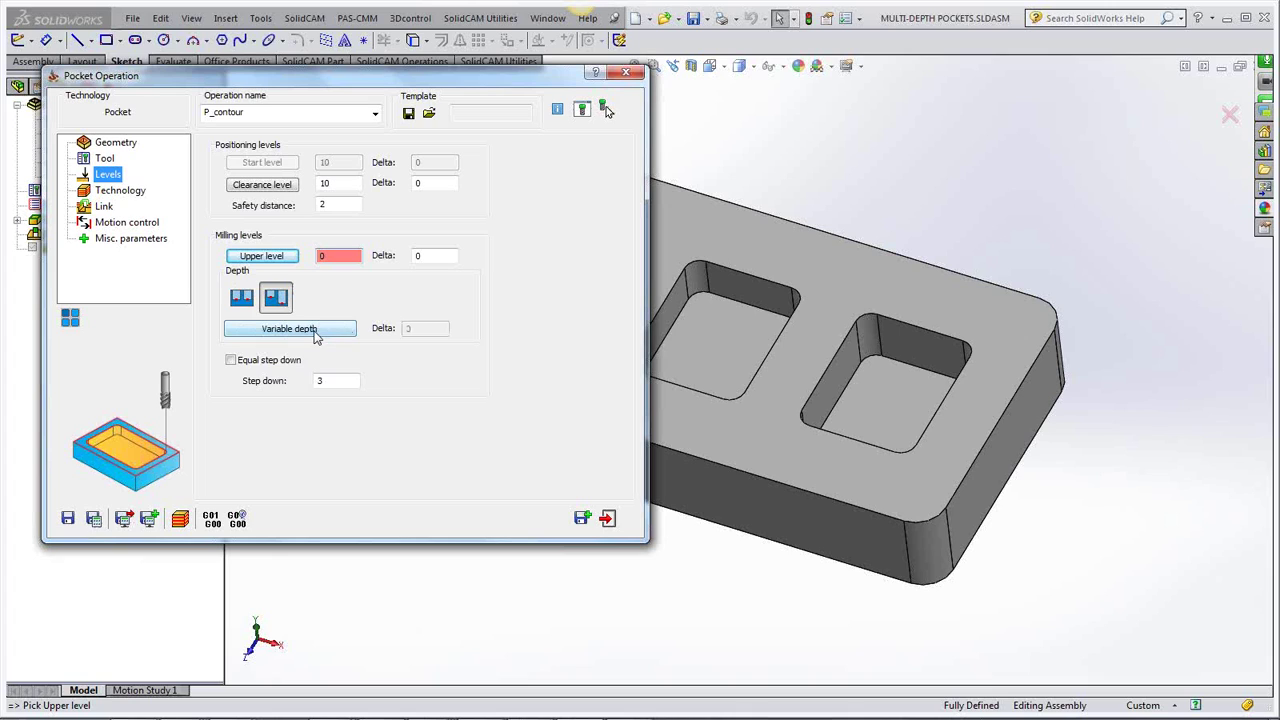
left_click(241, 298)
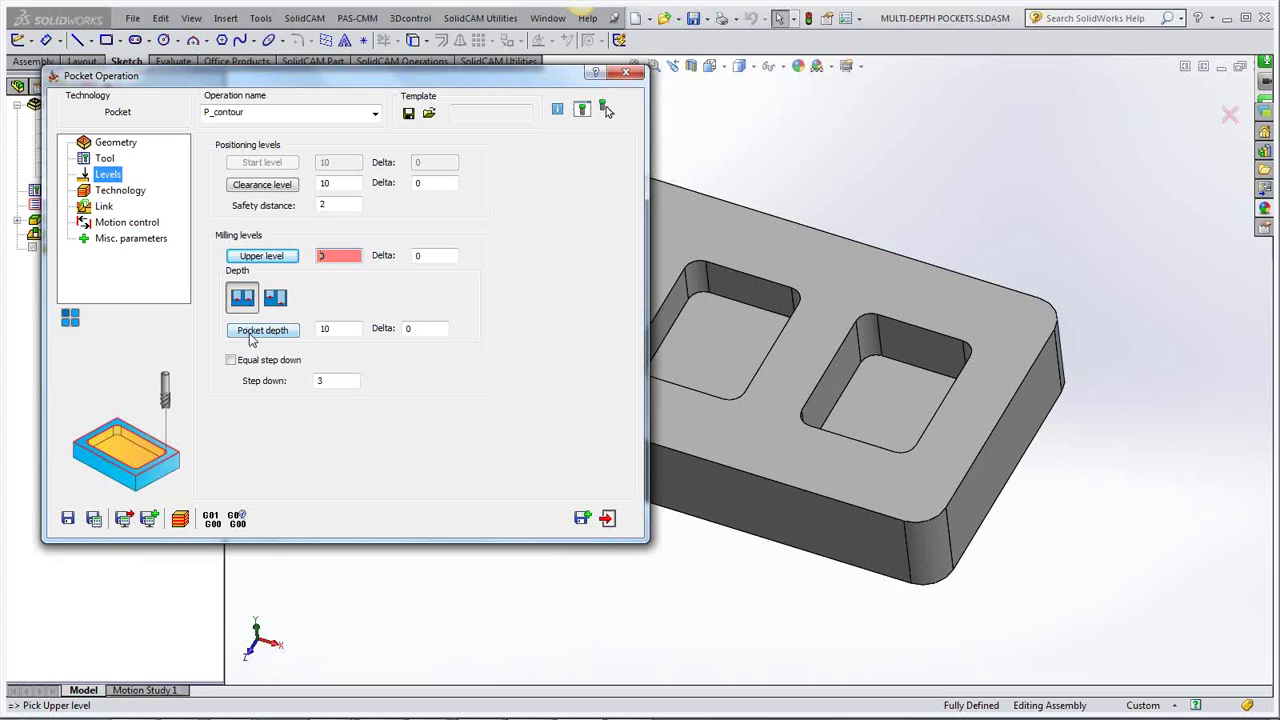
left_click(277, 298)
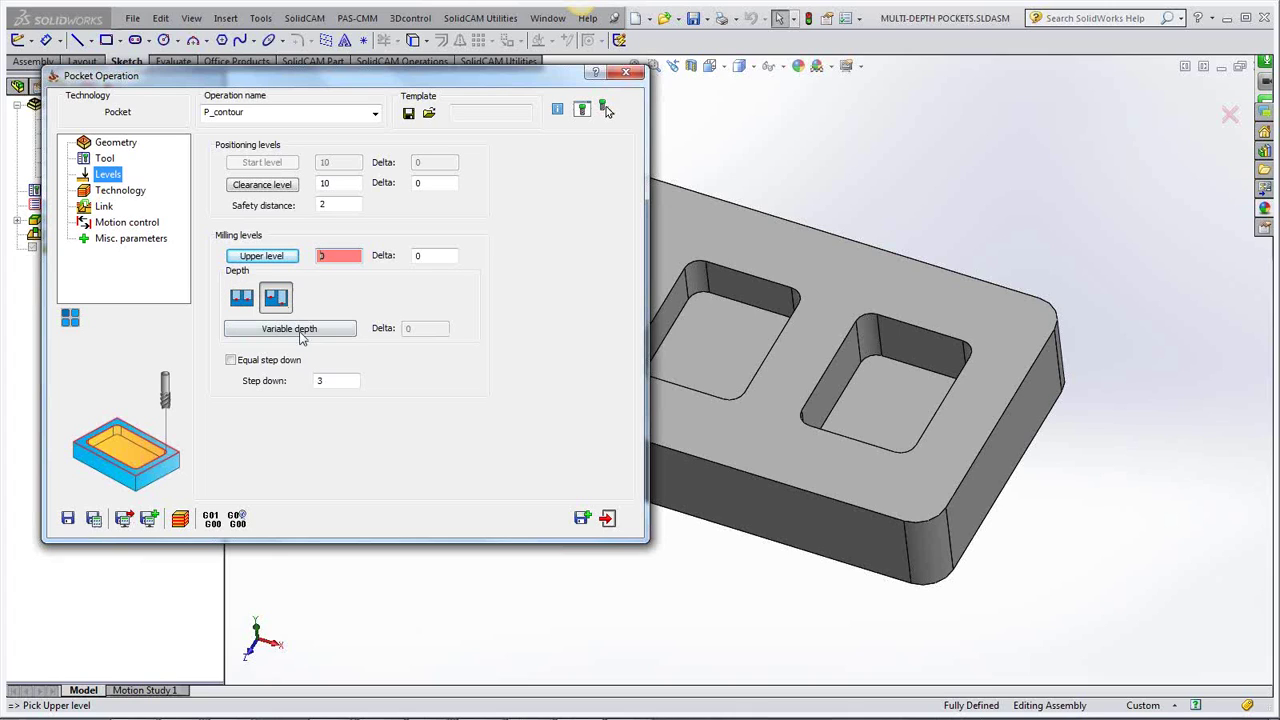
left_click(310, 336)
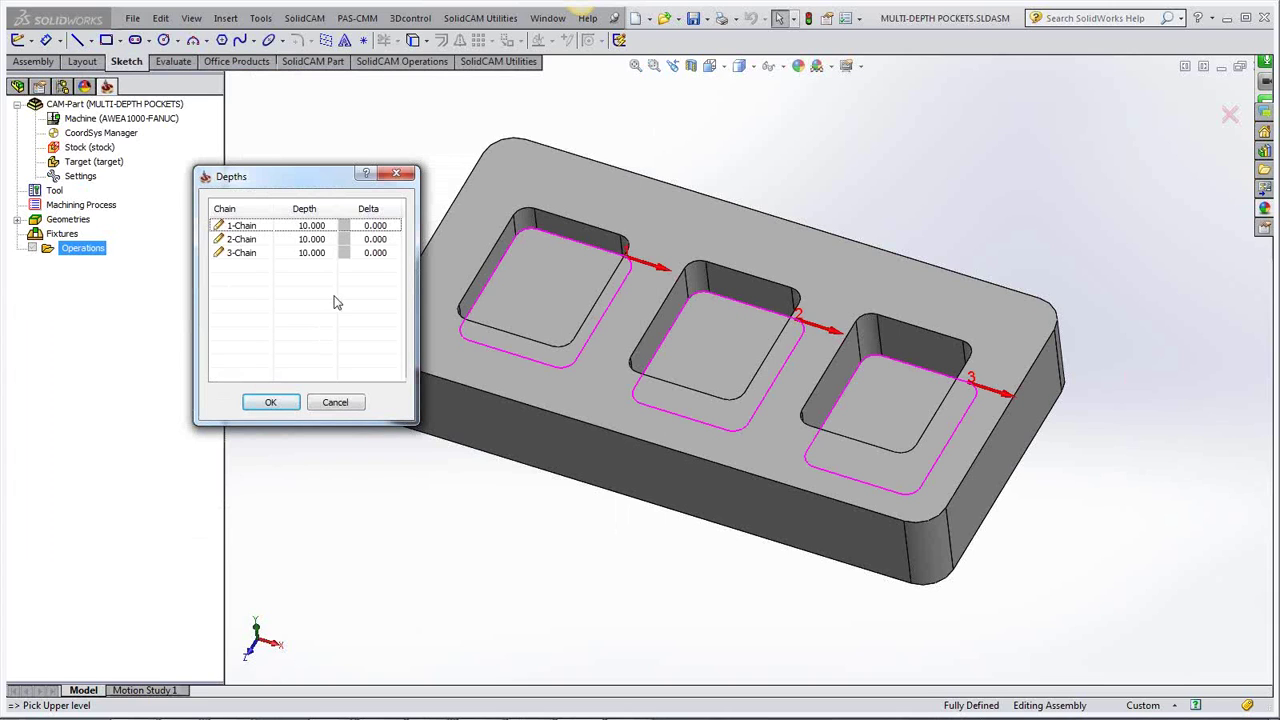
left_click_drag(330, 183, 286, 149)
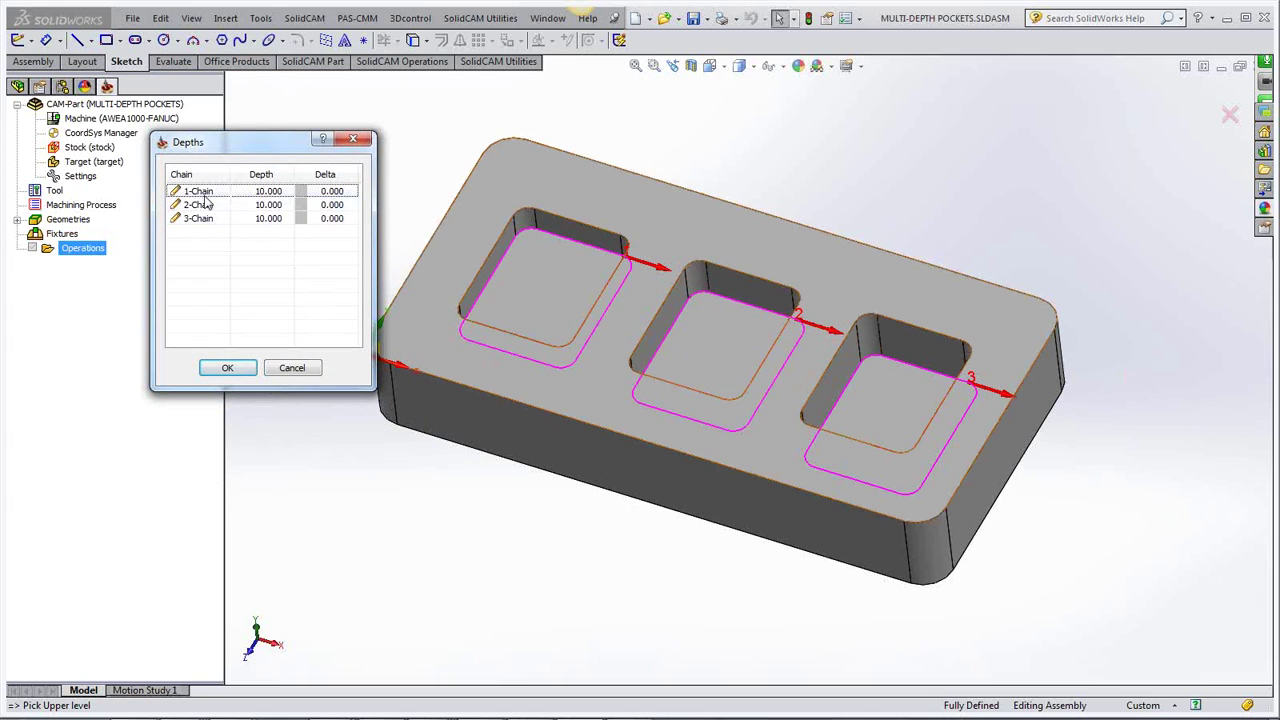
Set the chain depths by picking each pocket's floor, giving 10 for chain 1, 15 for chain 2 and 20 for chain 3.
left_click(268, 192)
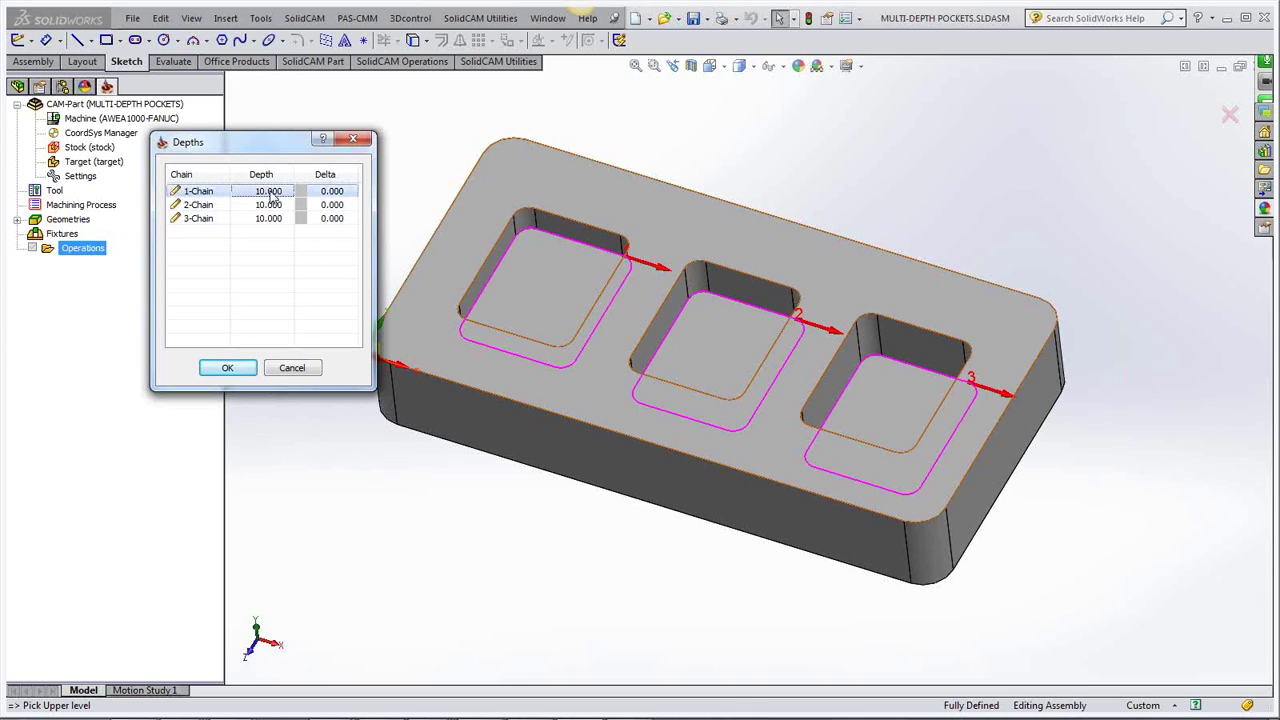
left_click(514, 287)
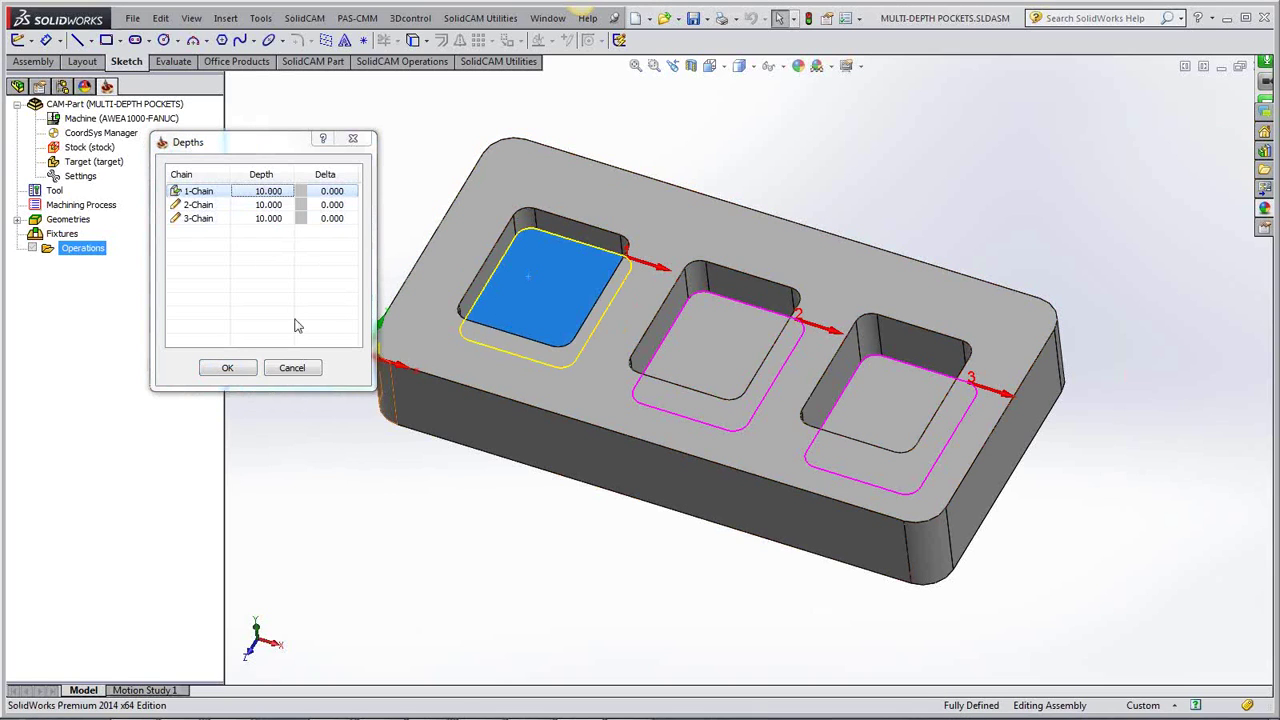
left_click(270, 205)
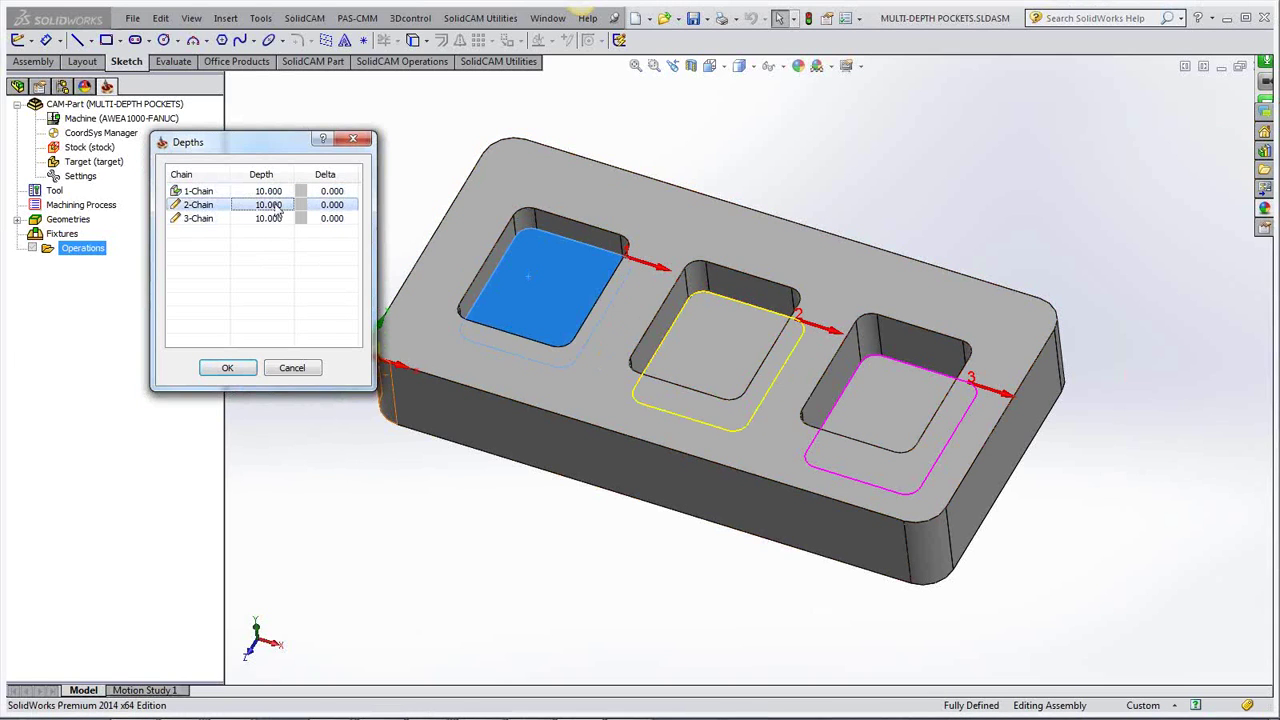
left_click(707, 345)
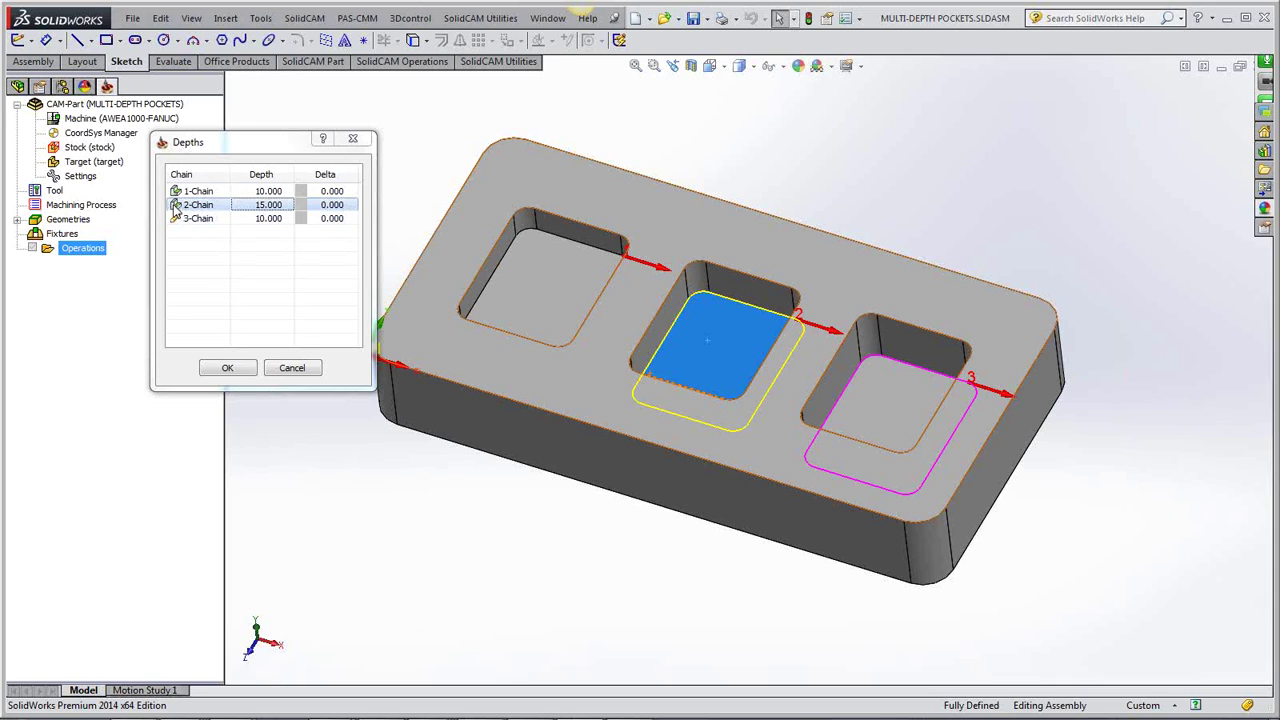
left_click(255, 221)
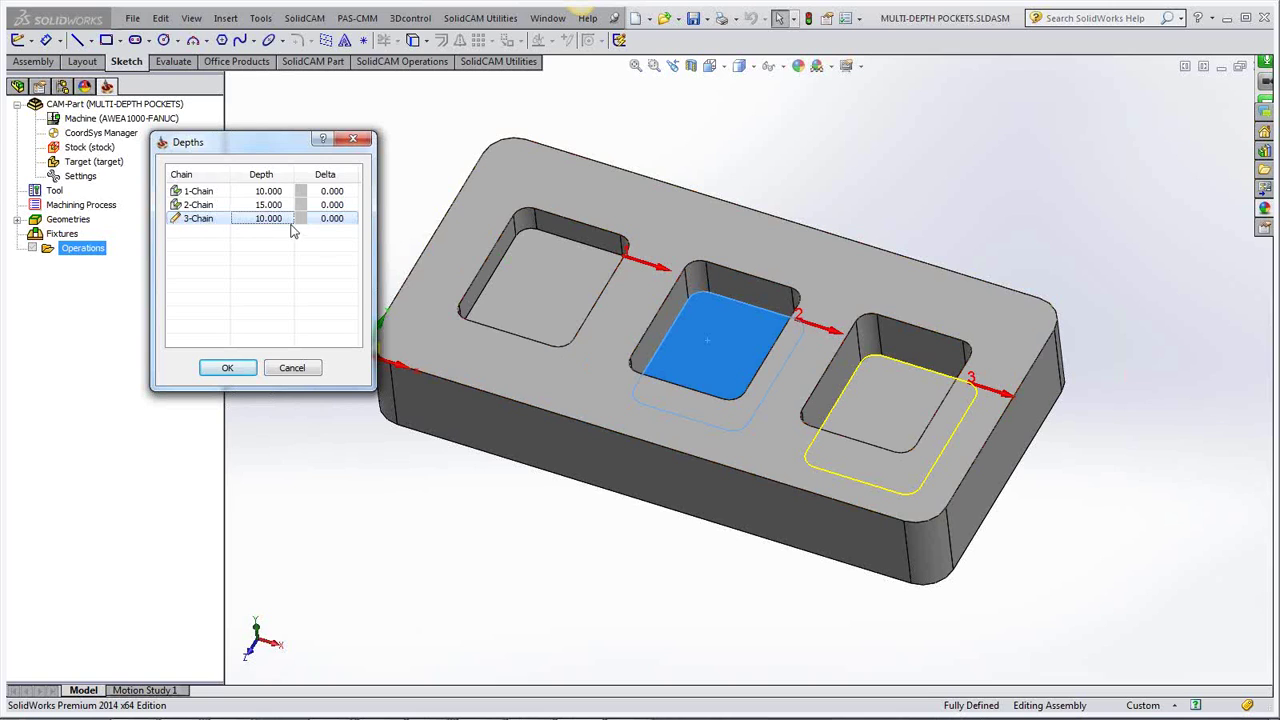
left_click(912, 399)
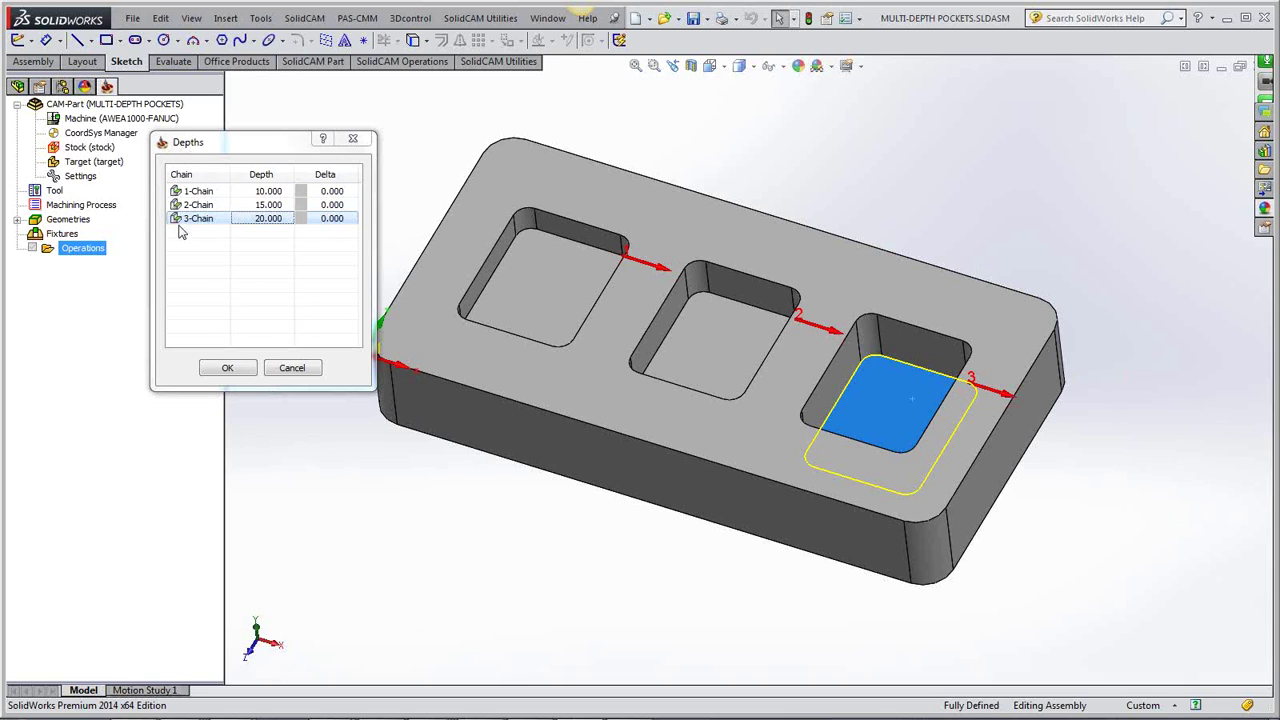
left_click(226, 369)
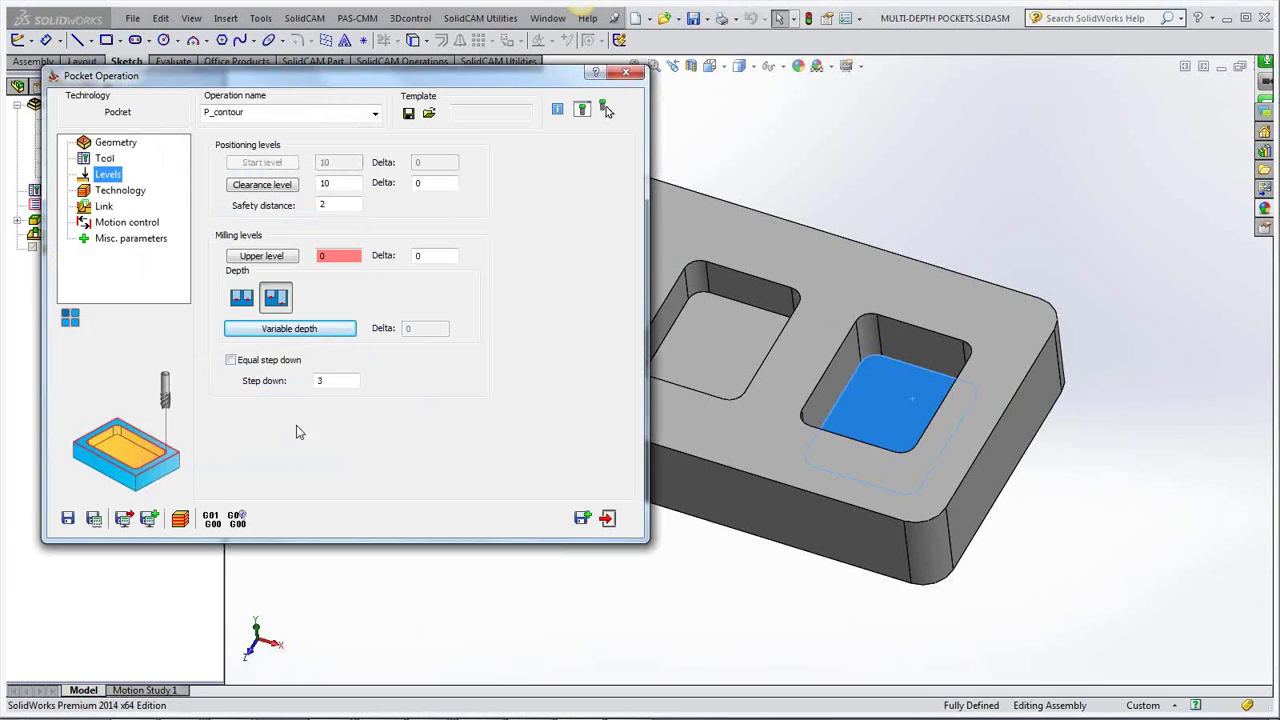
Set the operation's step down to 5.
left_click(330, 382)
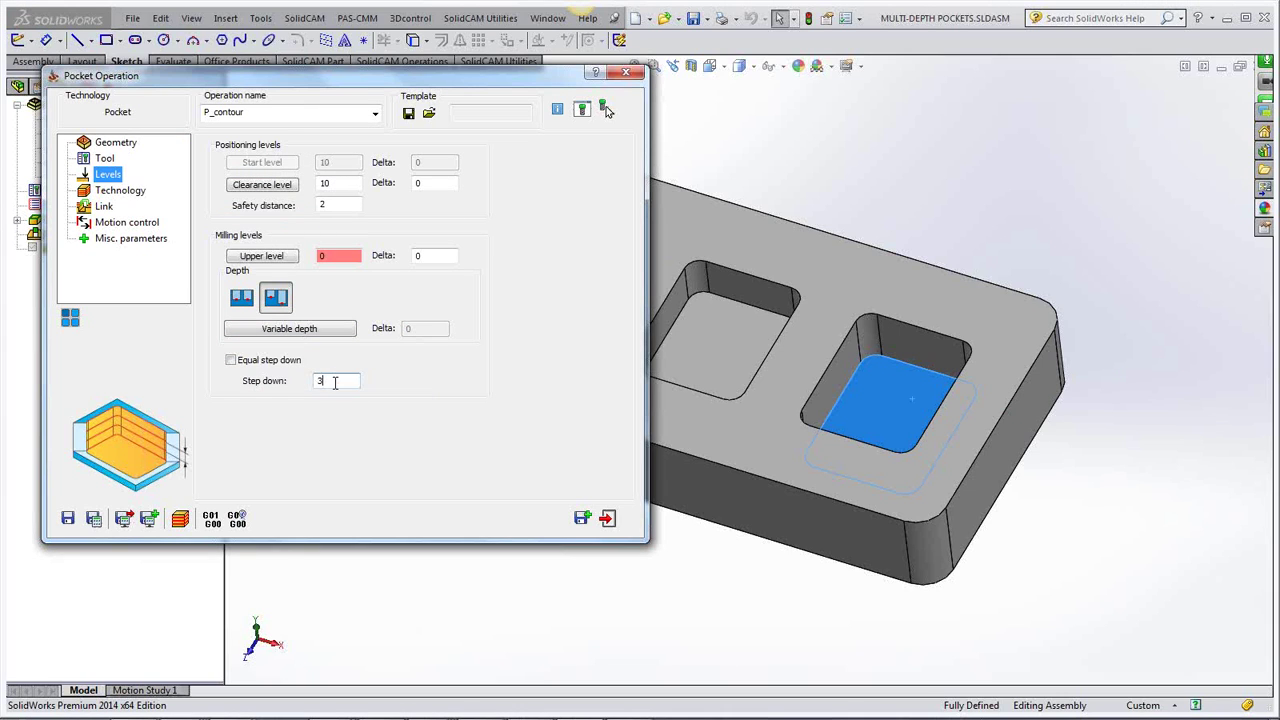
double_click(312, 382)
type("5")
Set the link ramping to Helical, then save and calculate the pocket operation.
left_click(122, 191)
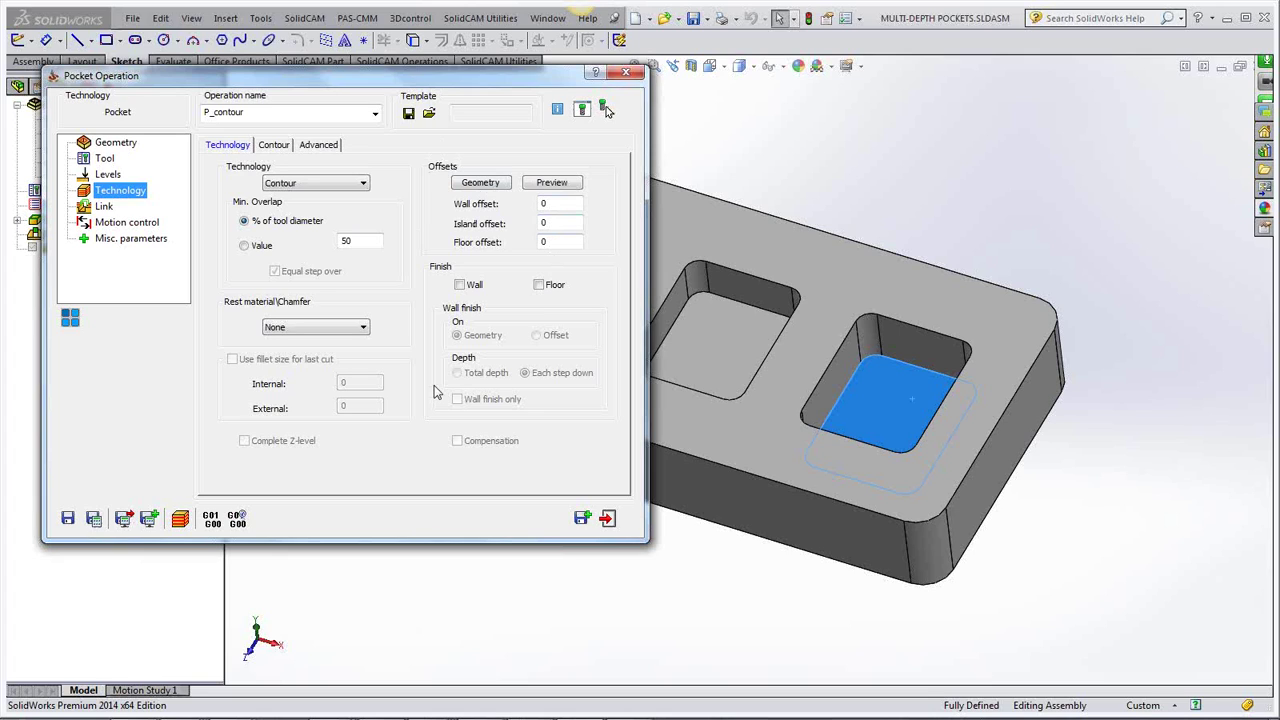
left_click(104, 206)
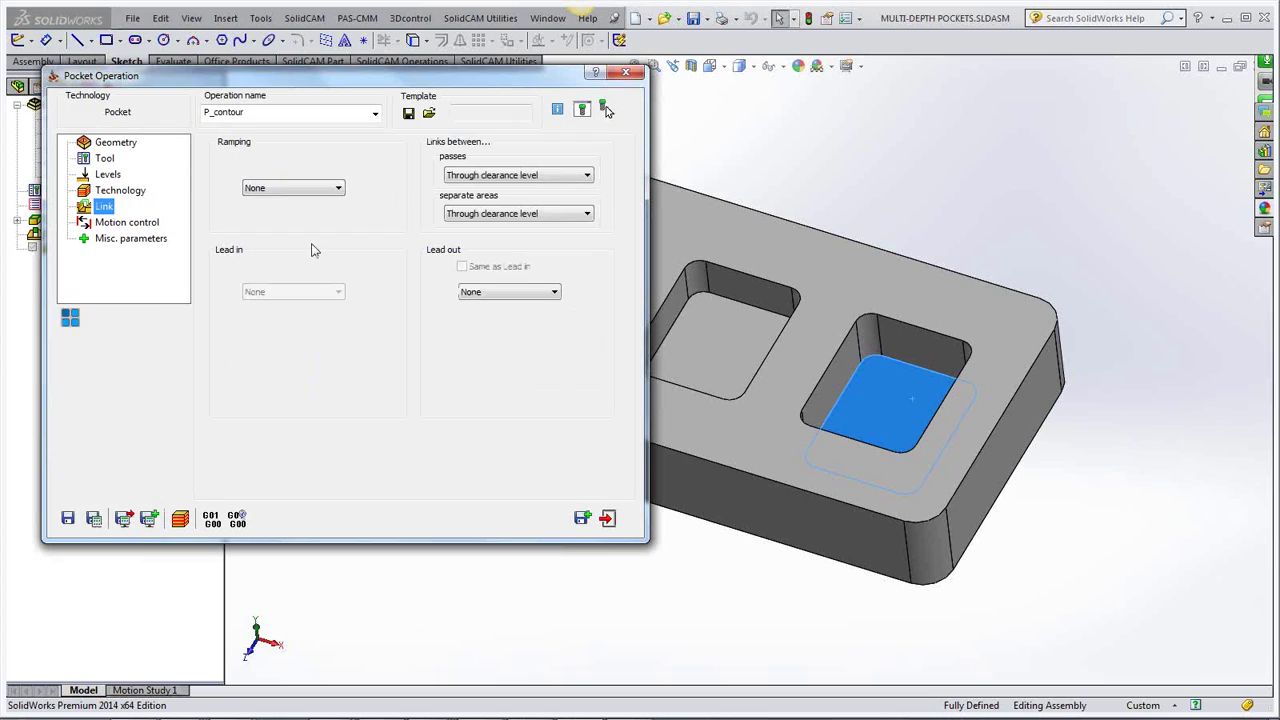
left_click(338, 189)
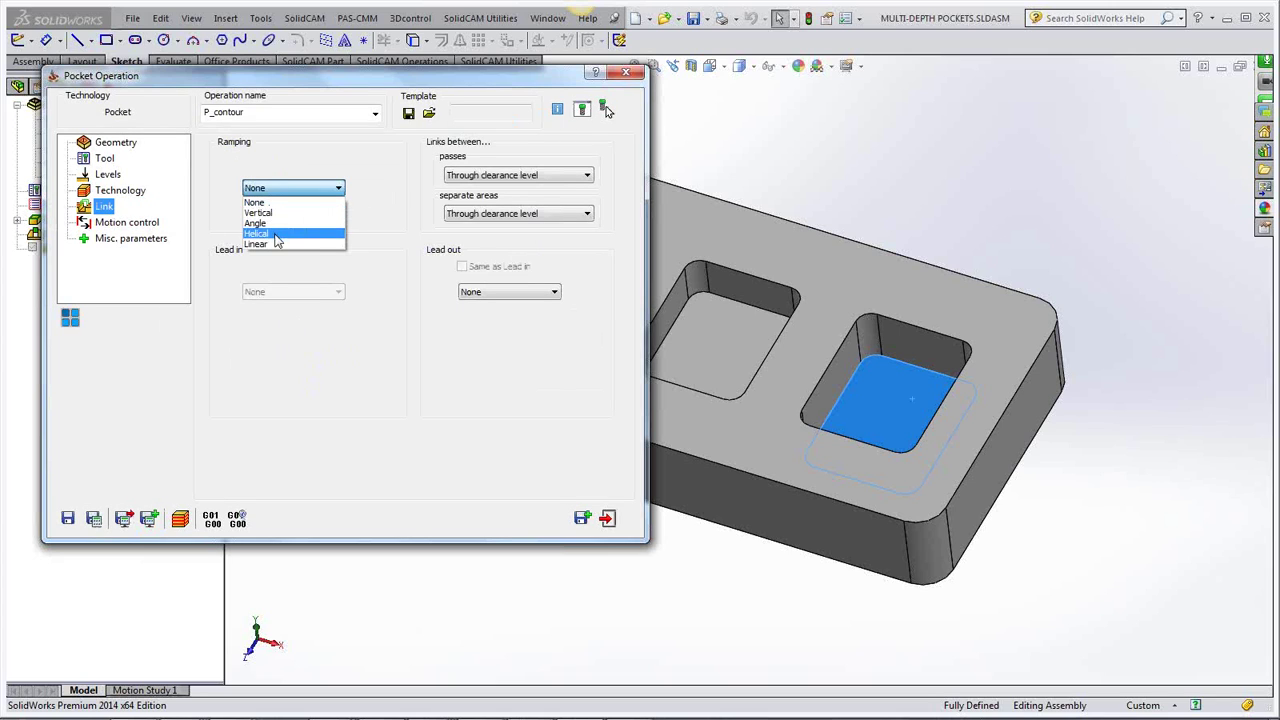
left_click(300, 230)
left_click(93, 518)
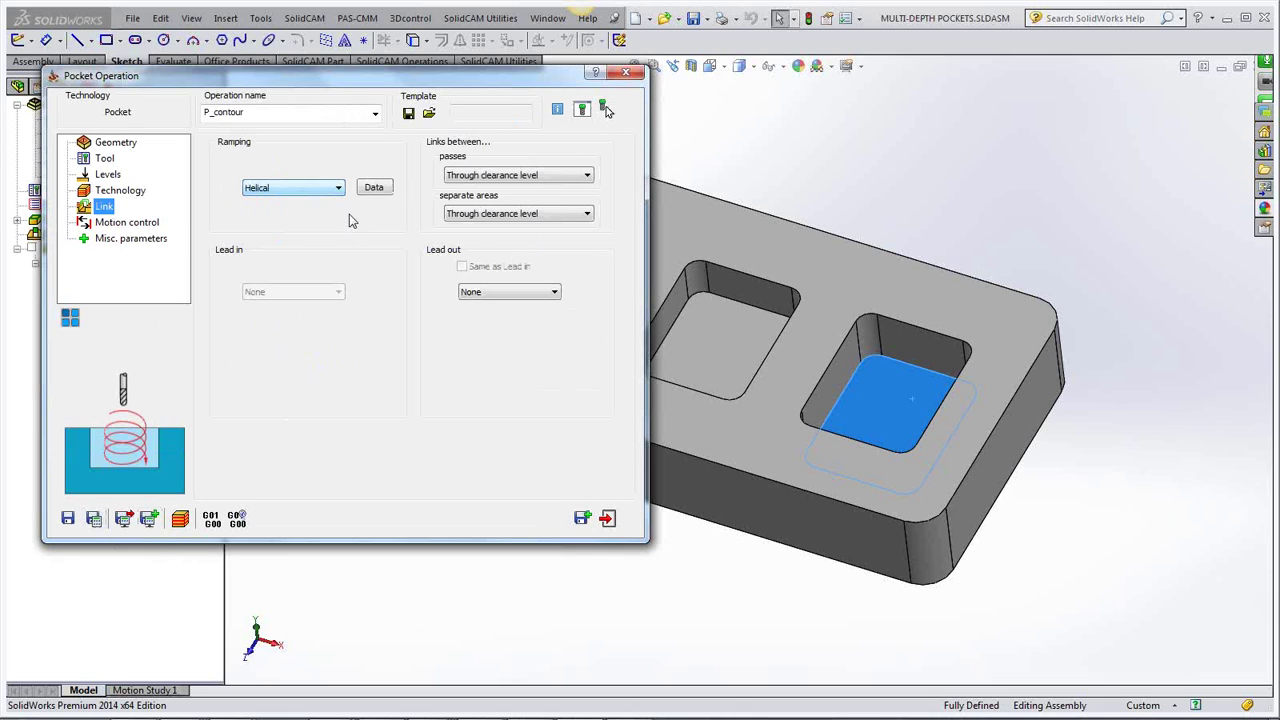
Display the P_contour toolpath on the model to inspect the passes in all three pockets, then hide it.
double_click(379, 81)
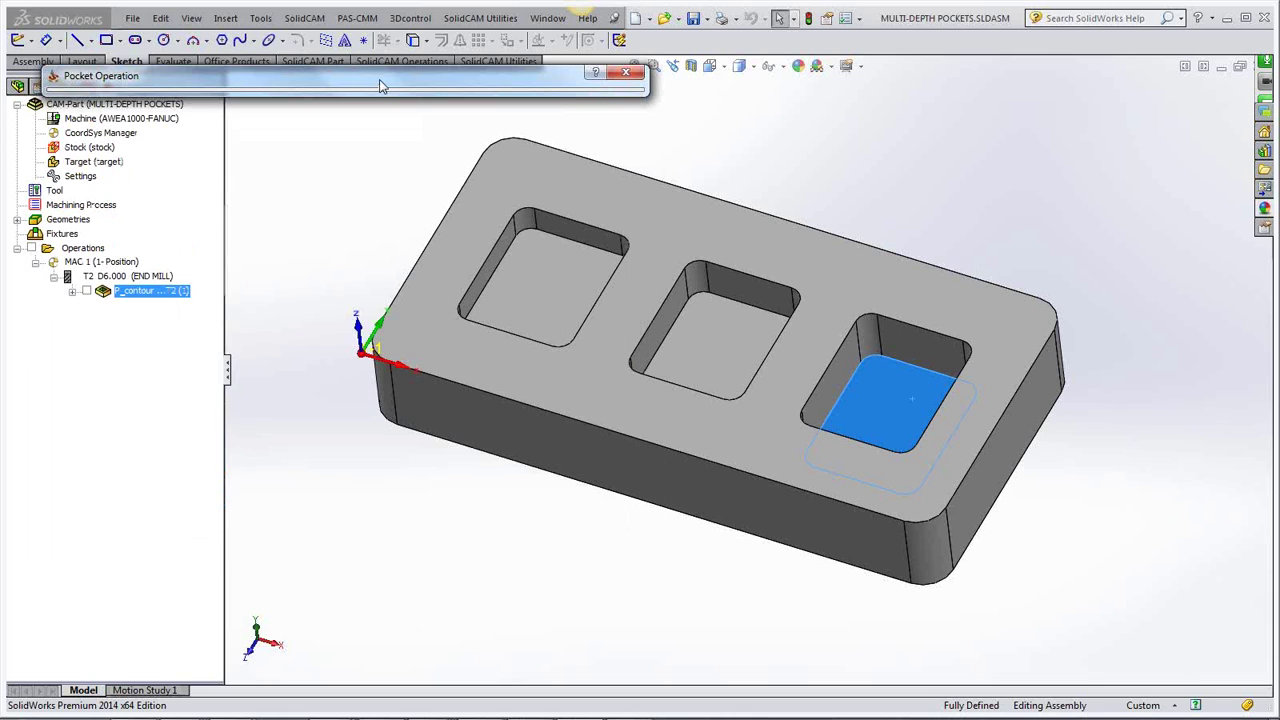
left_click(86, 291)
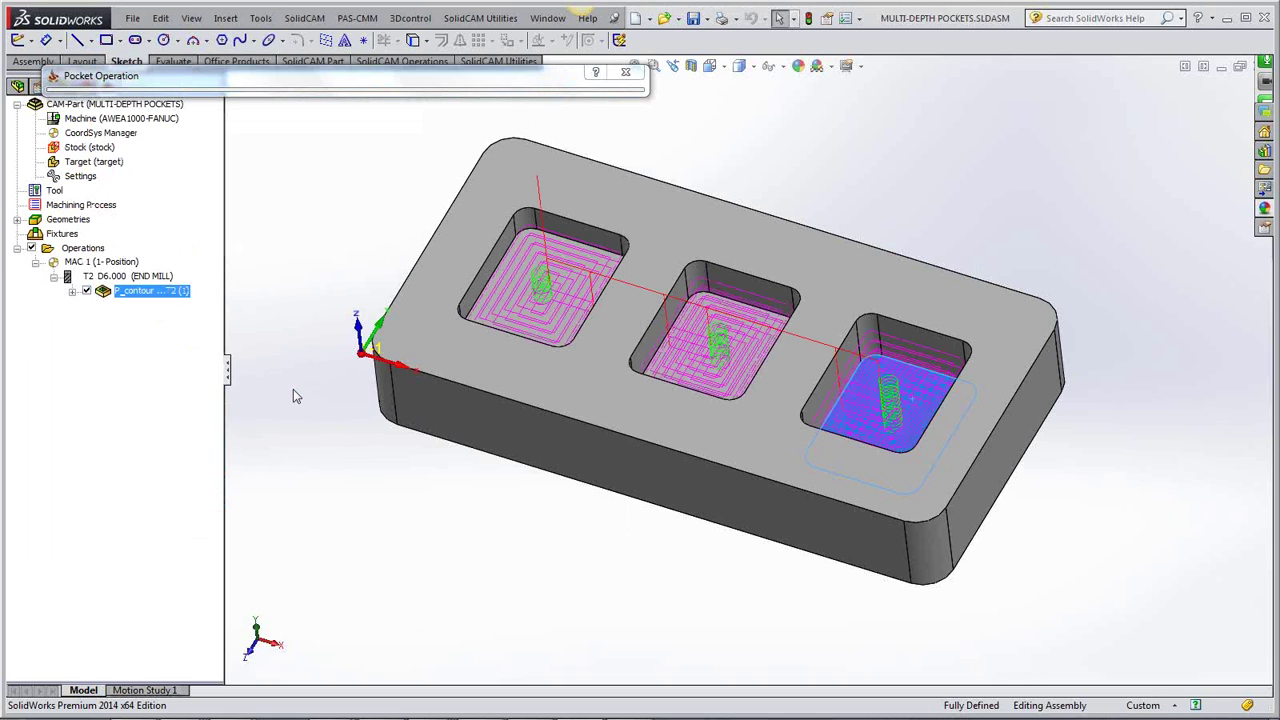
key("Left")
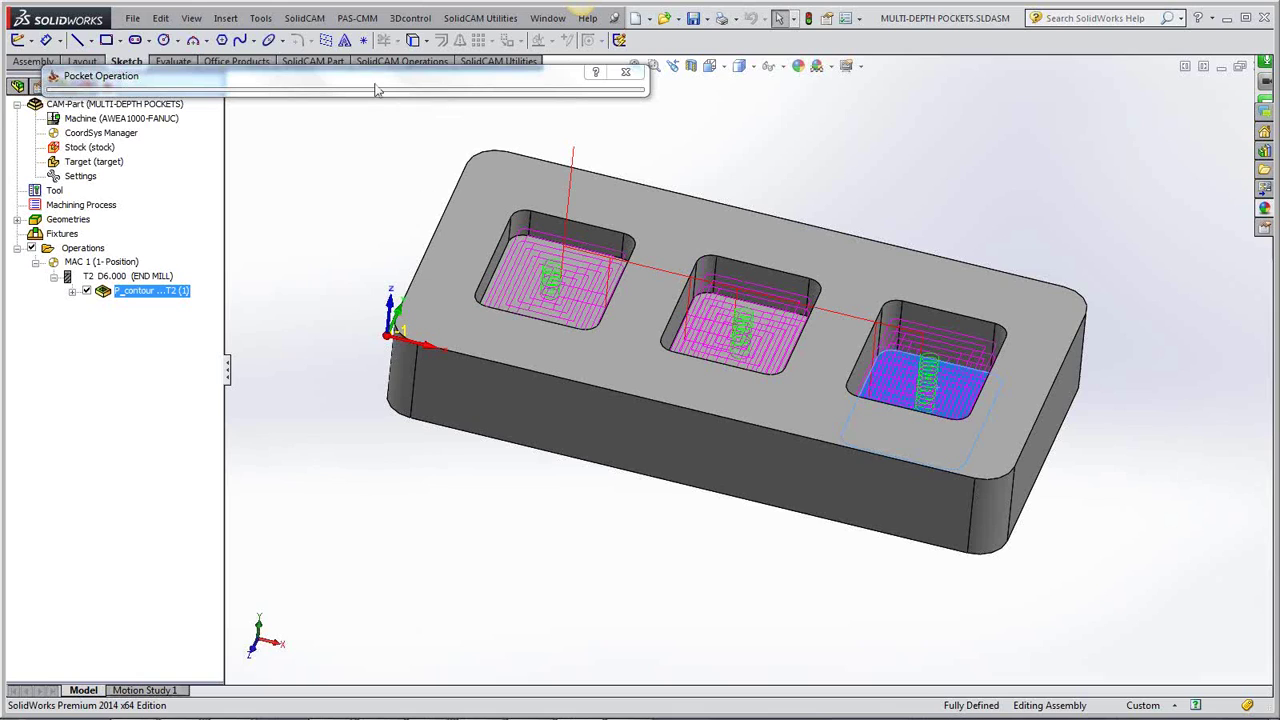
left_click(87, 291)
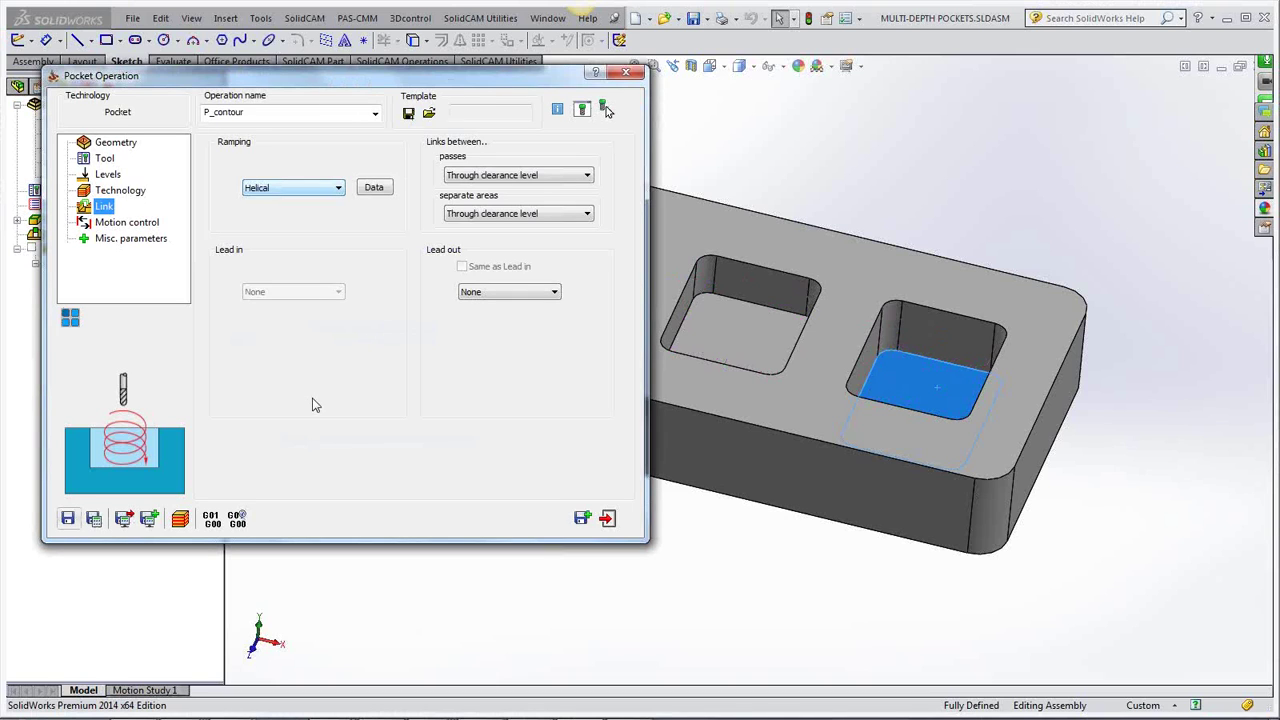
Run the Host CAD simulation with solid verification on a wireframe side view, starting slowly and then speeding it up, and close the simulation.
left_click(180, 518)
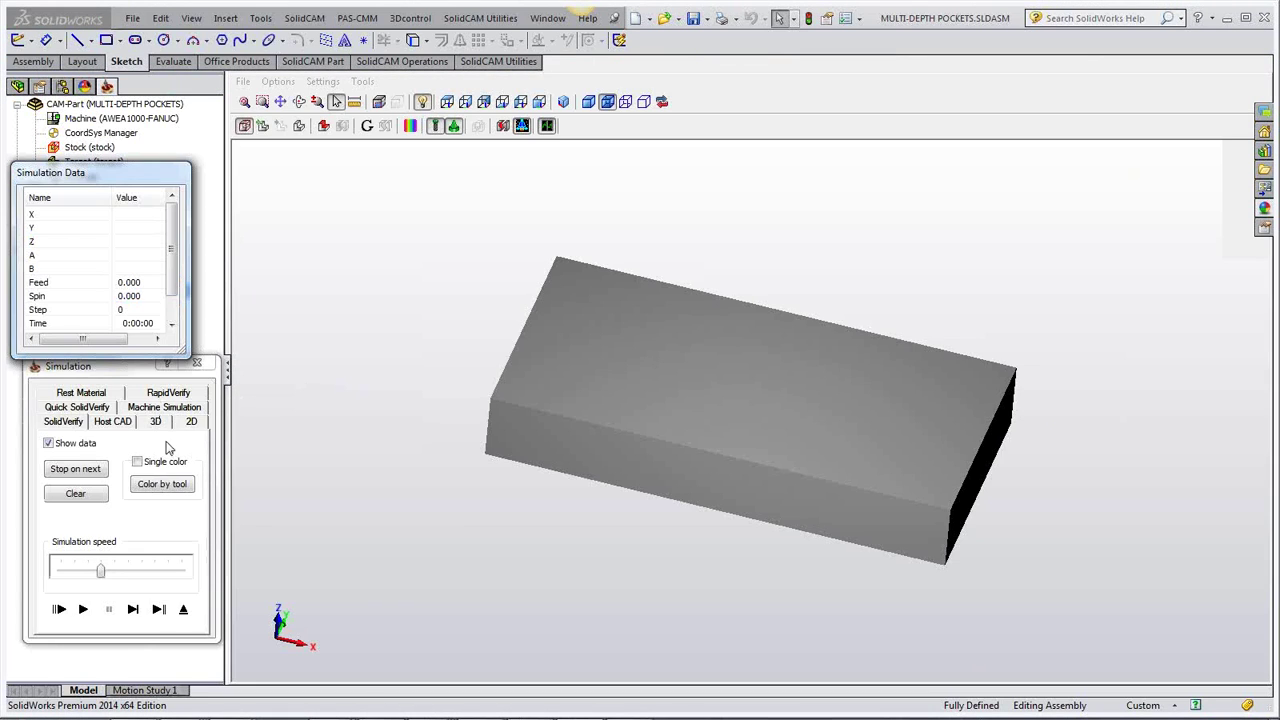
left_click(112, 423)
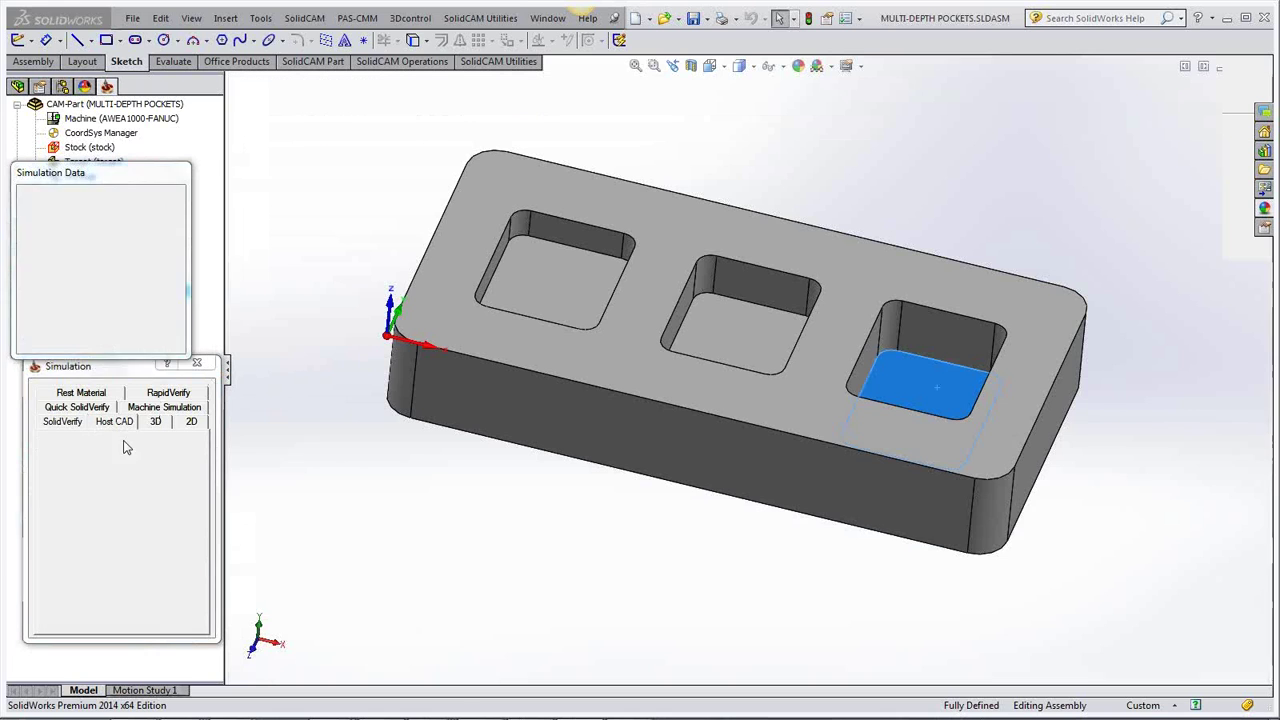
left_click(751, 72)
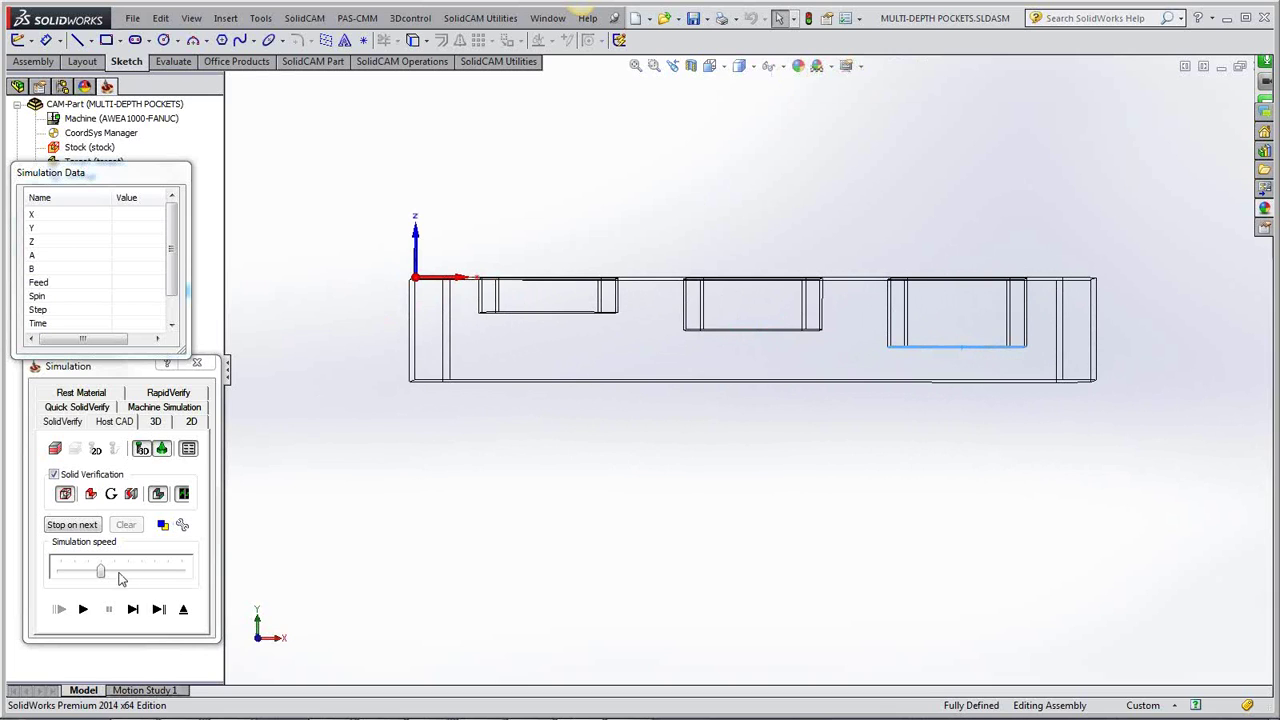
left_click_drag(100, 572, 73, 572)
left_click(83, 609)
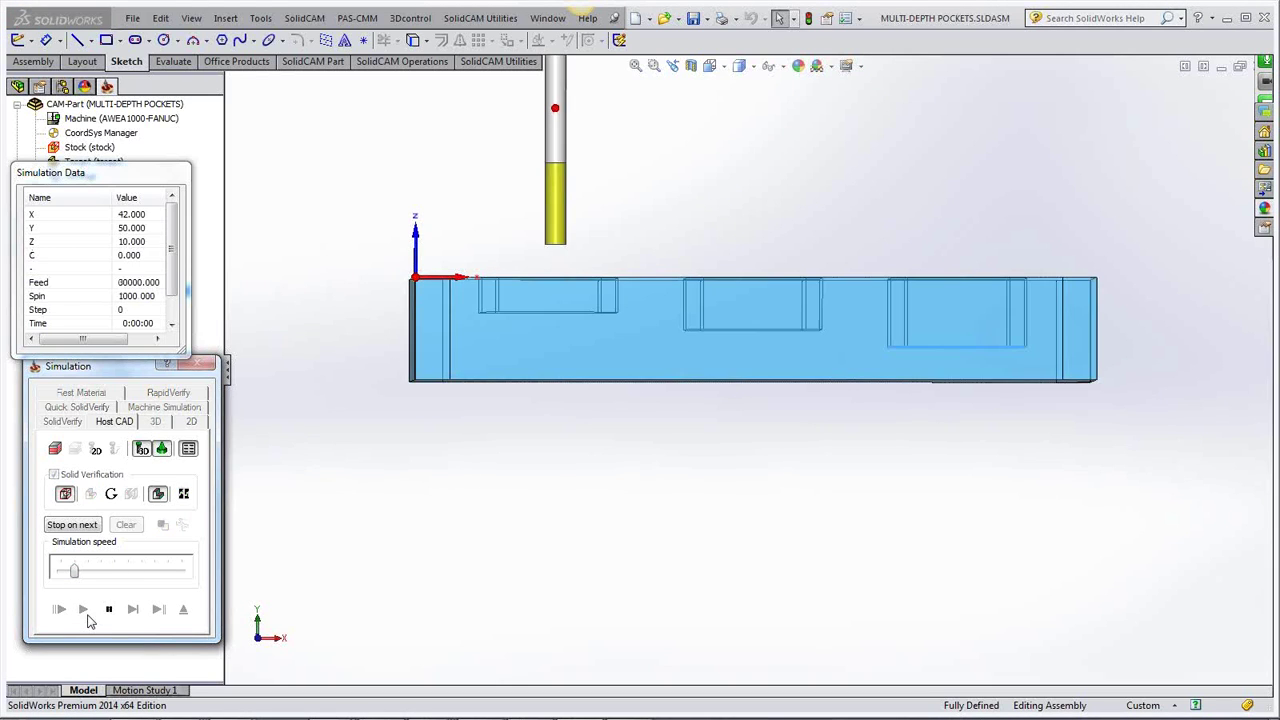
left_click_drag(74, 571, 113, 572)
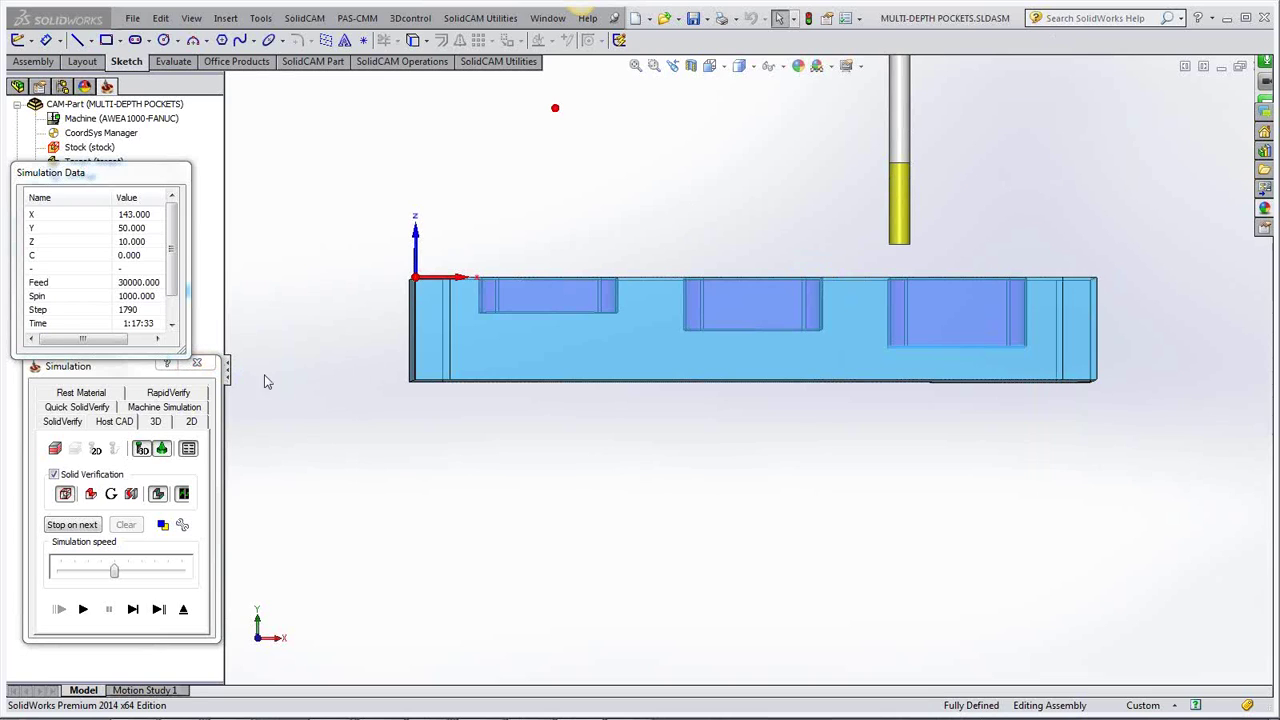
left_click(210, 366)
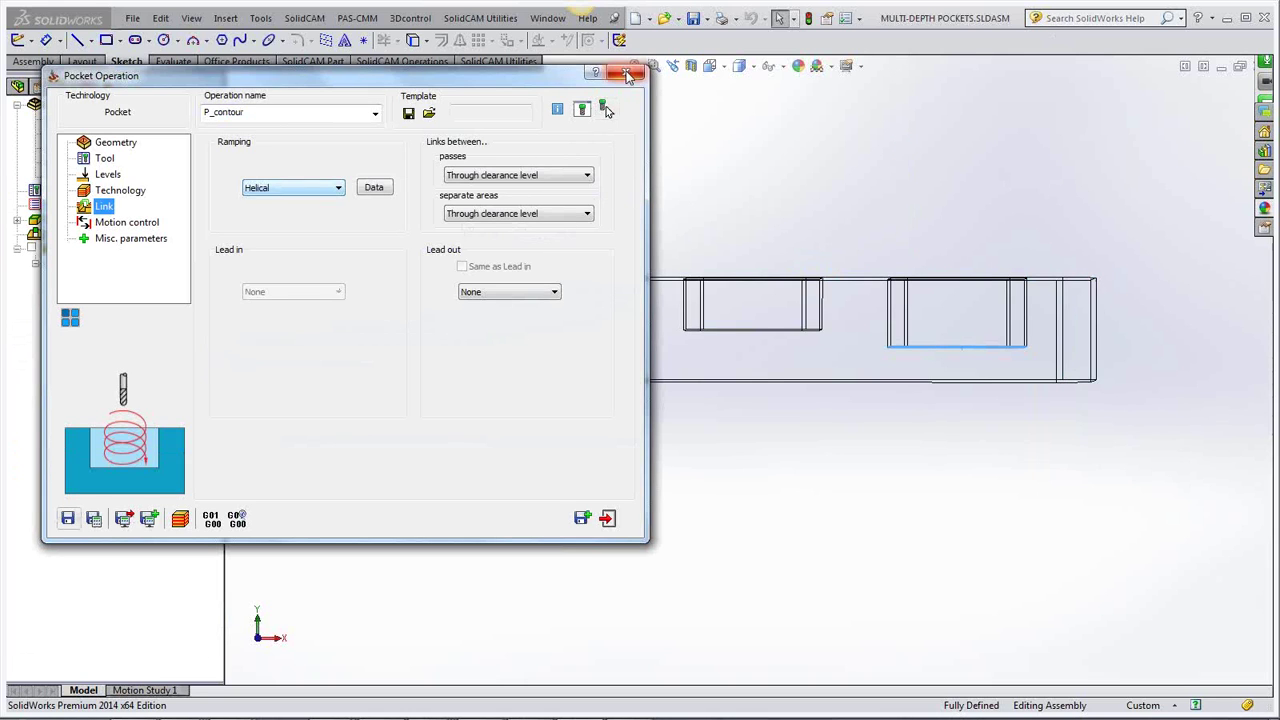
Close the pocket operation and return the model to a shaded display.
left_click(628, 75)
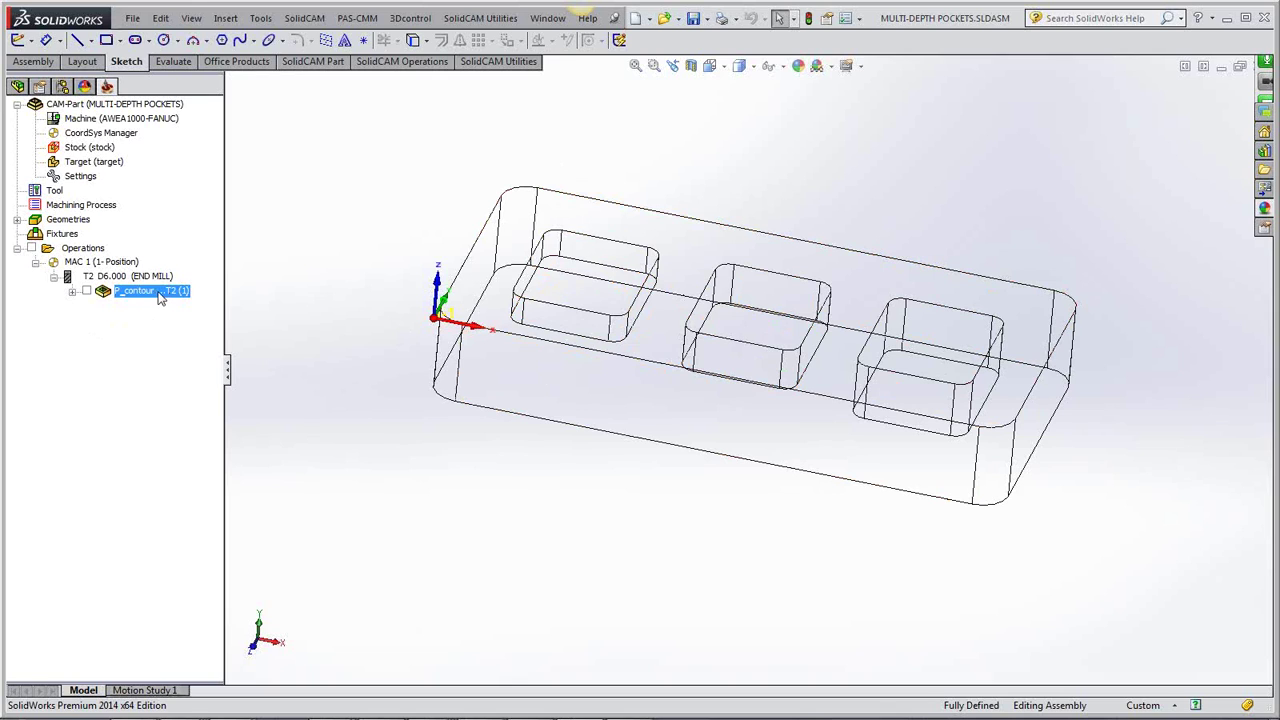
left_click(752, 67)
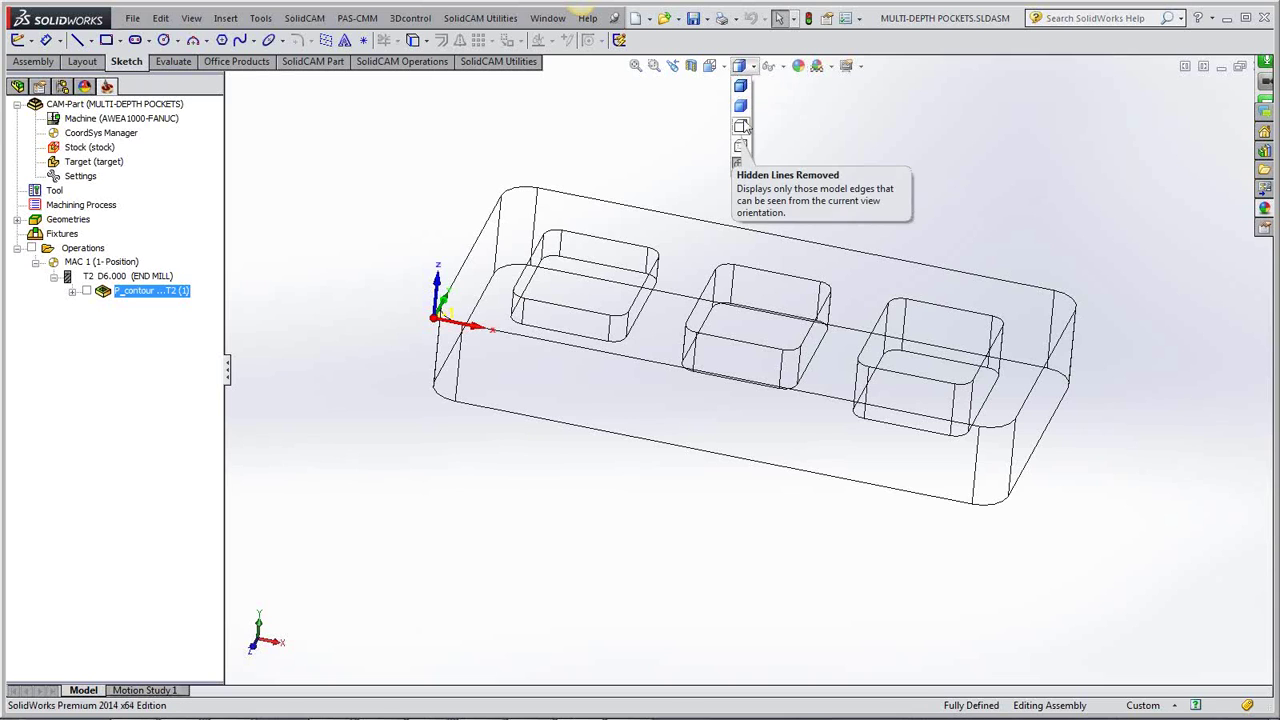
left_click(740, 105)
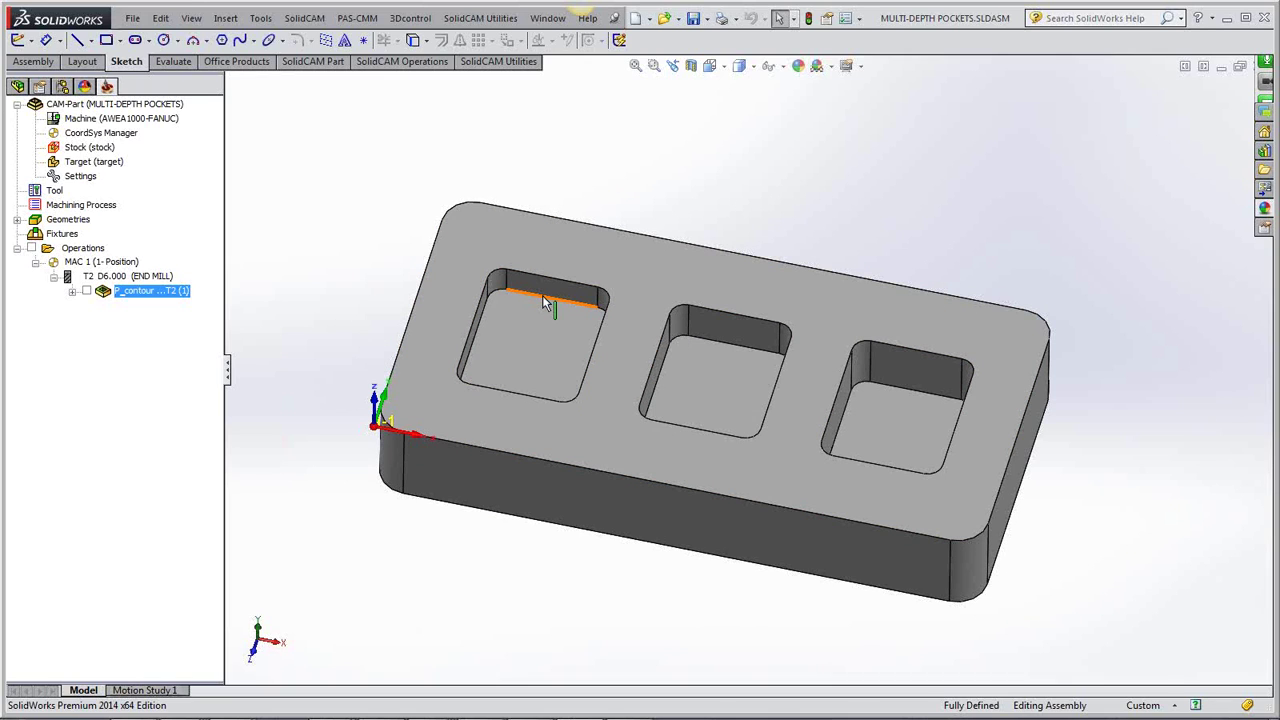
Reopen the P_contour operation and start modifying its geometry offsets in the technology settings.
double_click(156, 293)
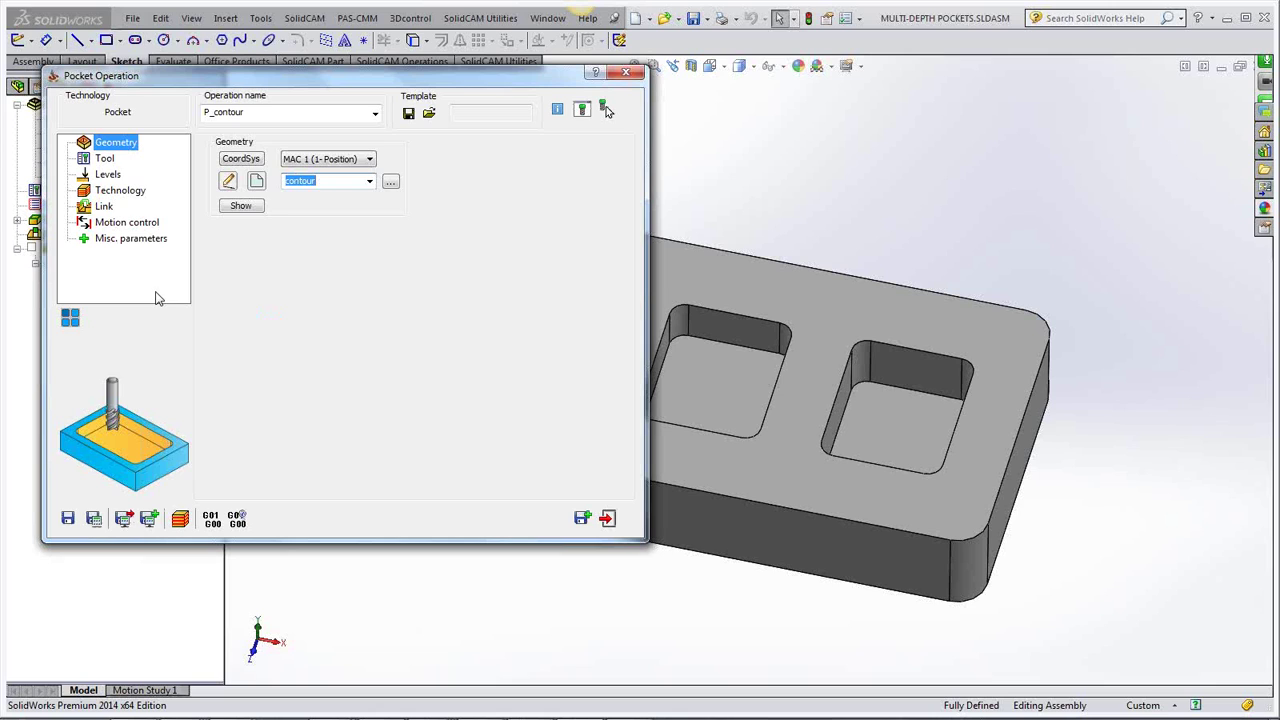
left_click(130, 193)
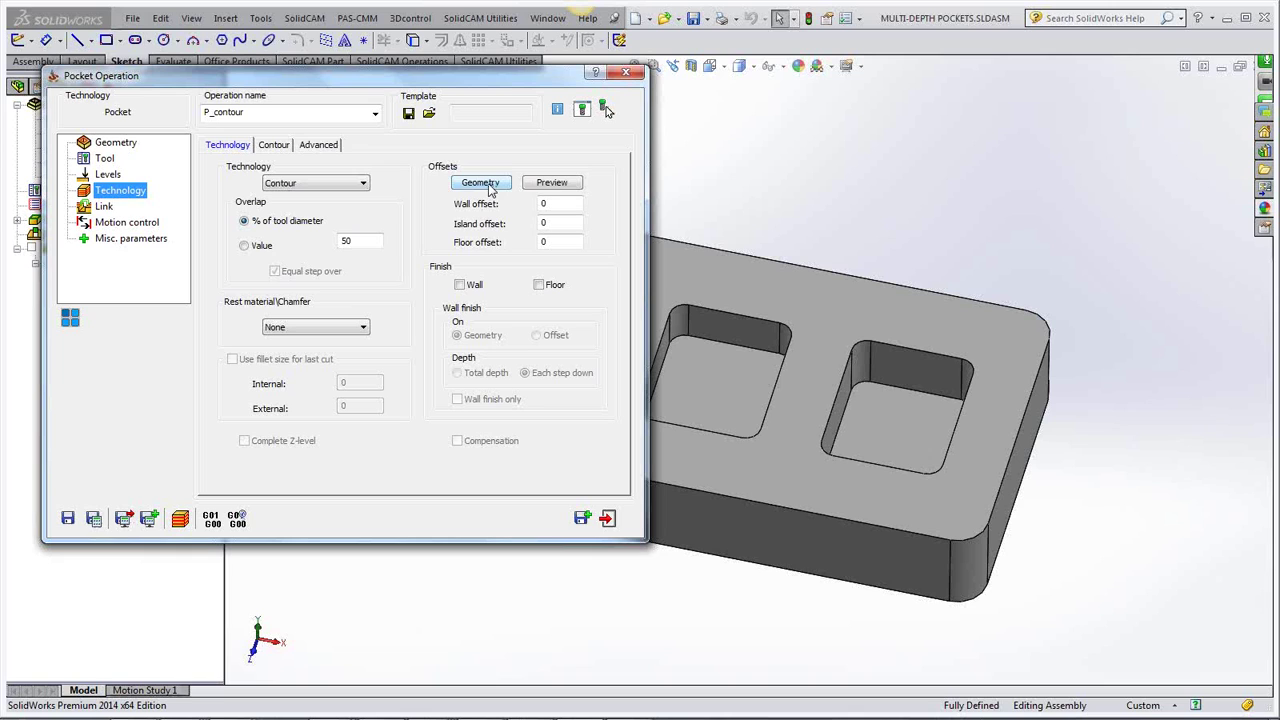
left_click(489, 186)
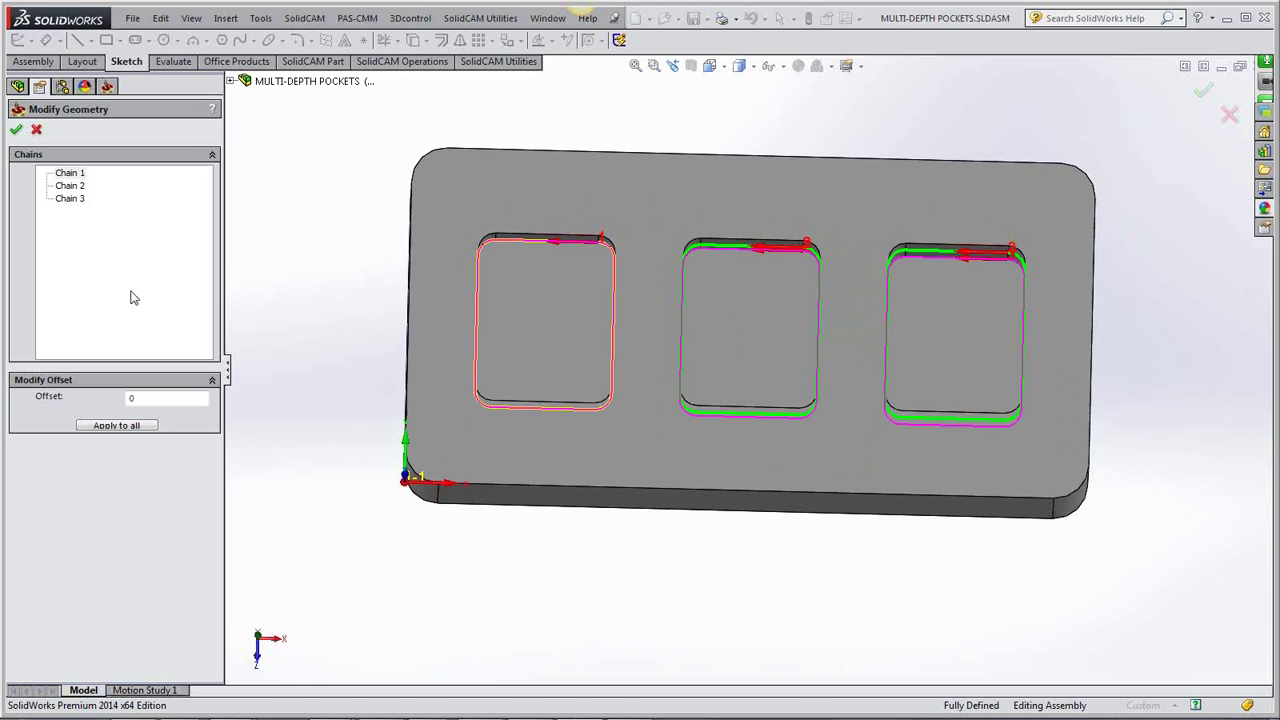
Try a geometry offset of 0.5 and then -0.1 on all three chains.
double_click(147, 400)
left_click(143, 427)
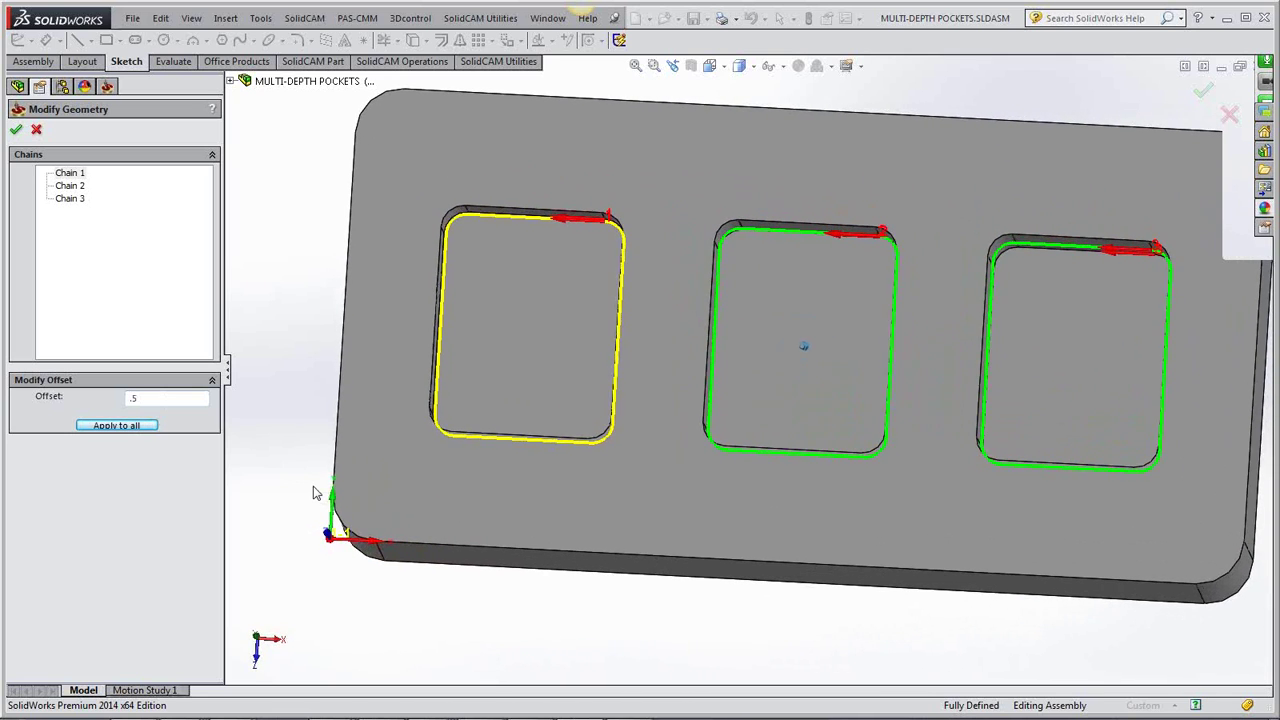
left_click(166, 429)
type("-")
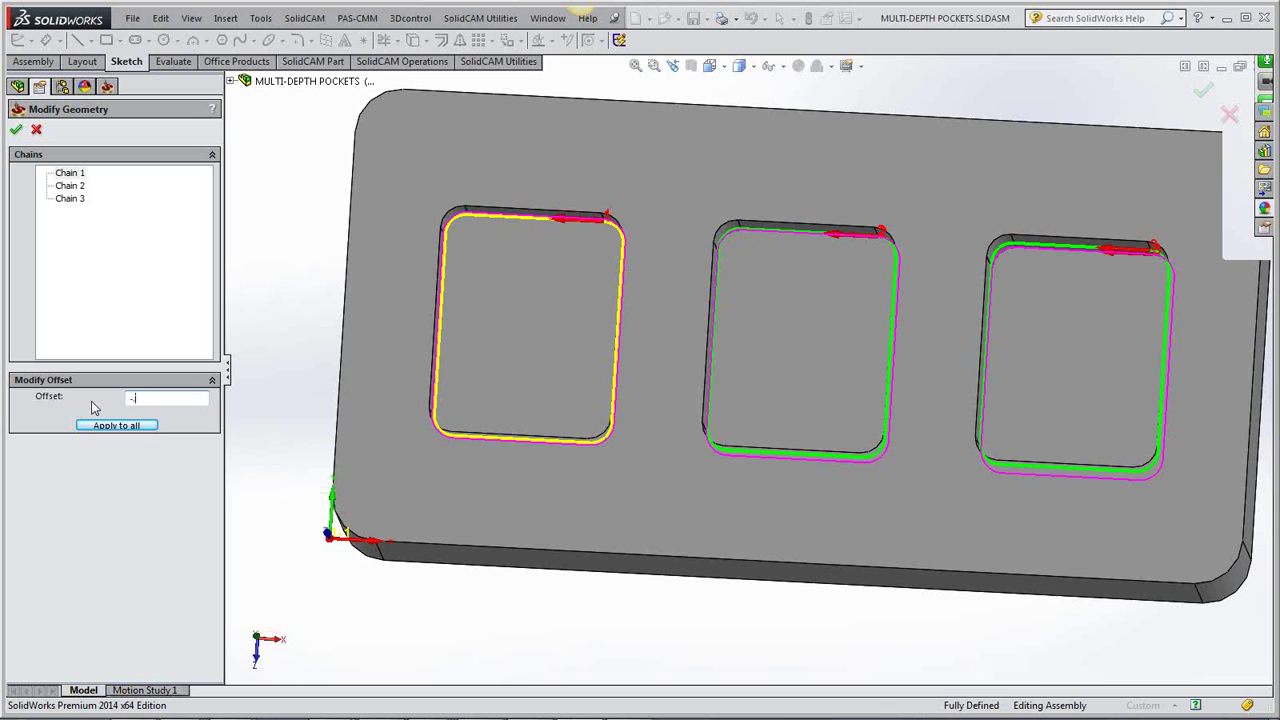
type(".1")
left_click(113, 425)
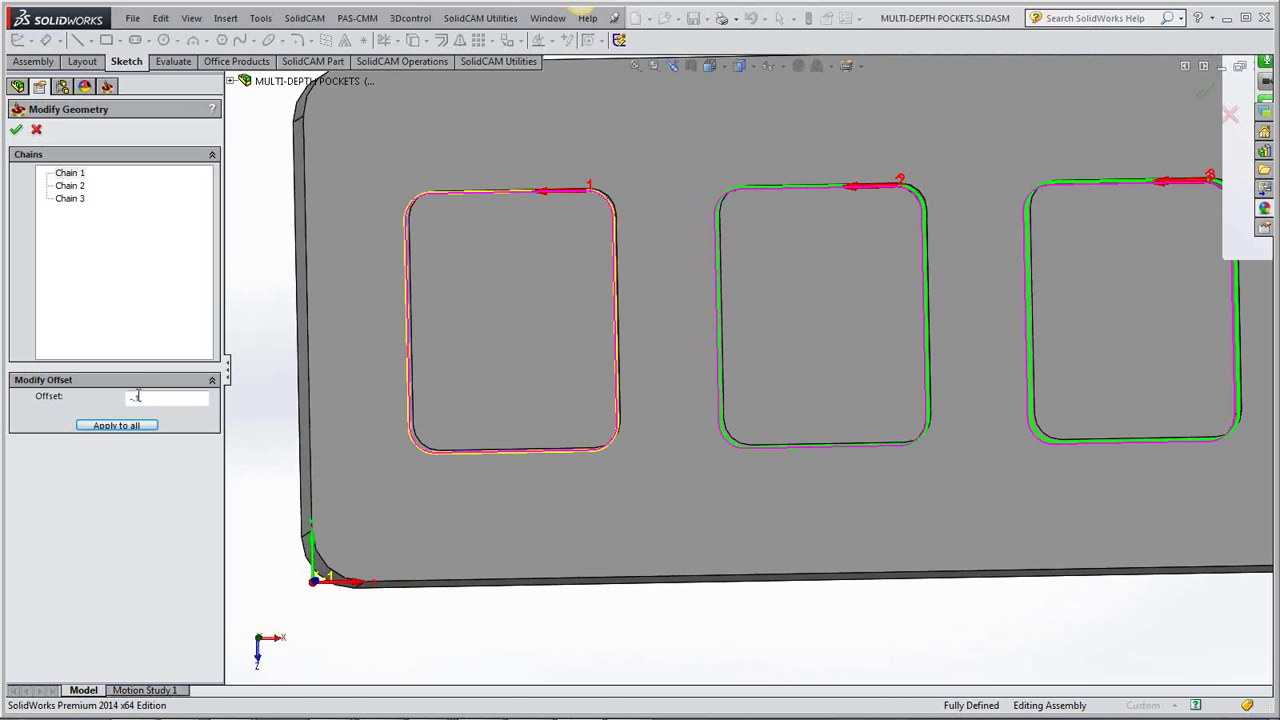
Apply a geometry offset of -1 to all three pocket chains.
double_click(143, 397)
type("-1")
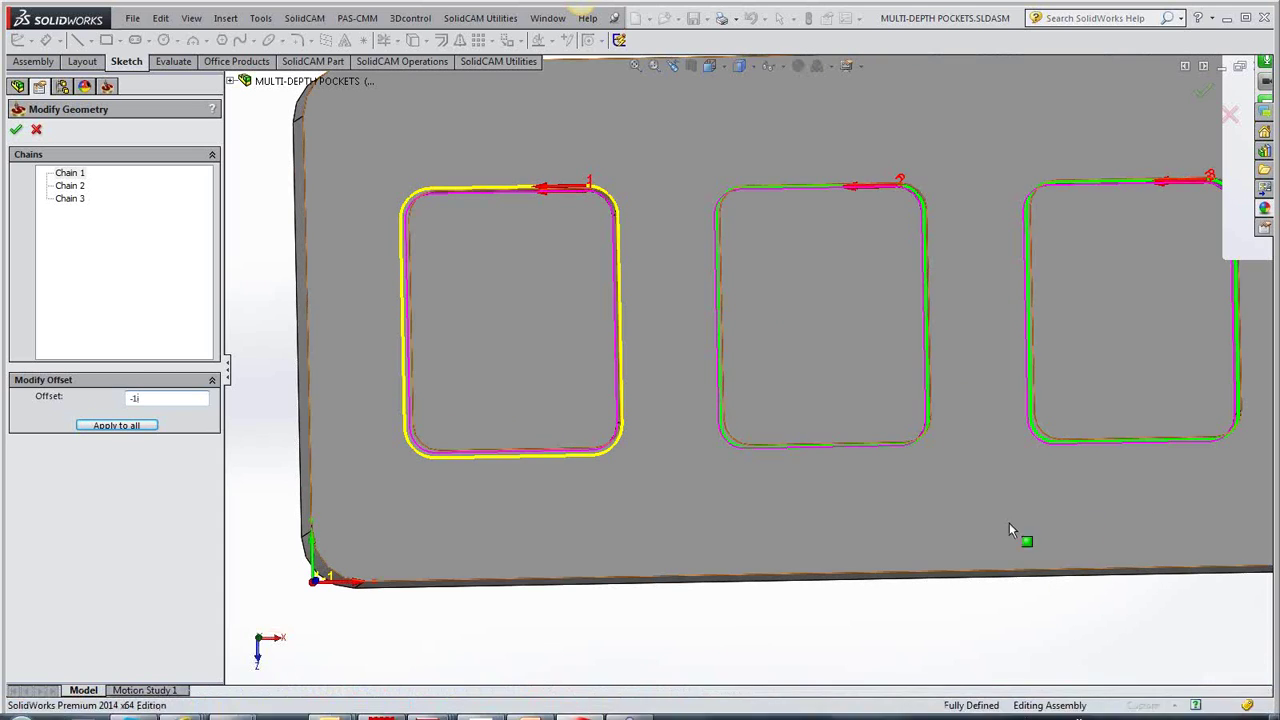
left_click(147, 426)
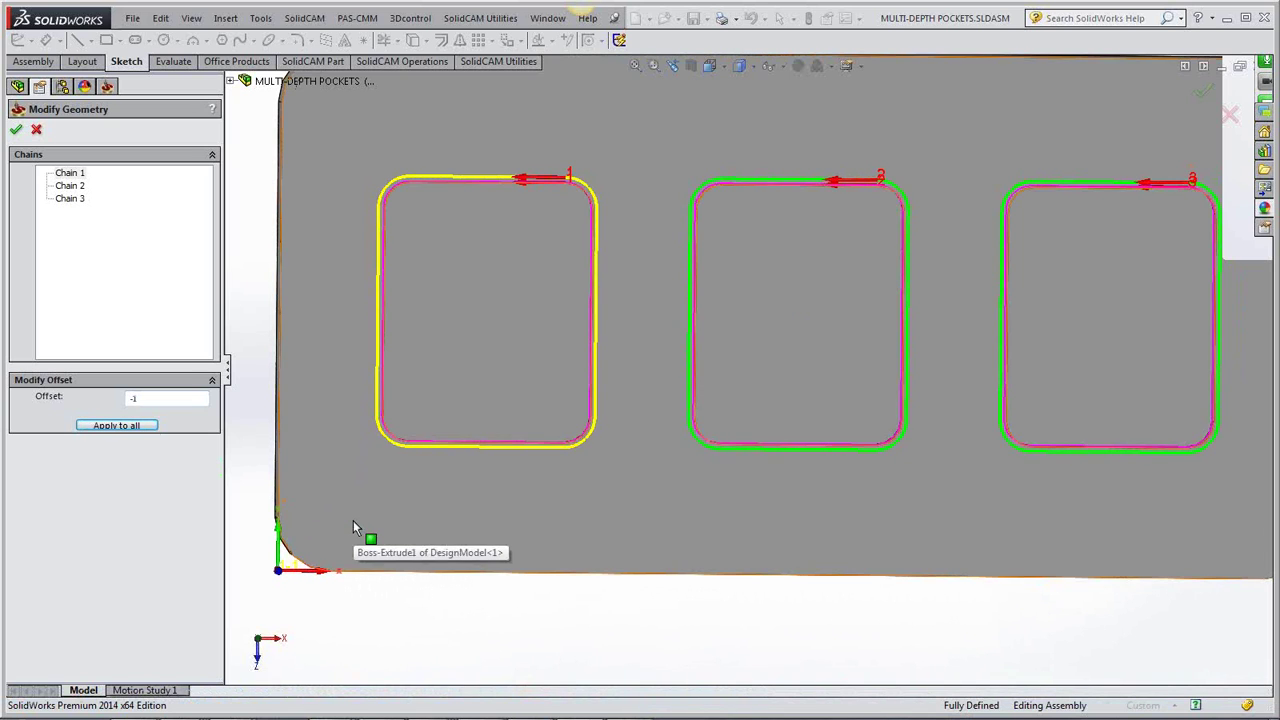
key("ctrl+7")
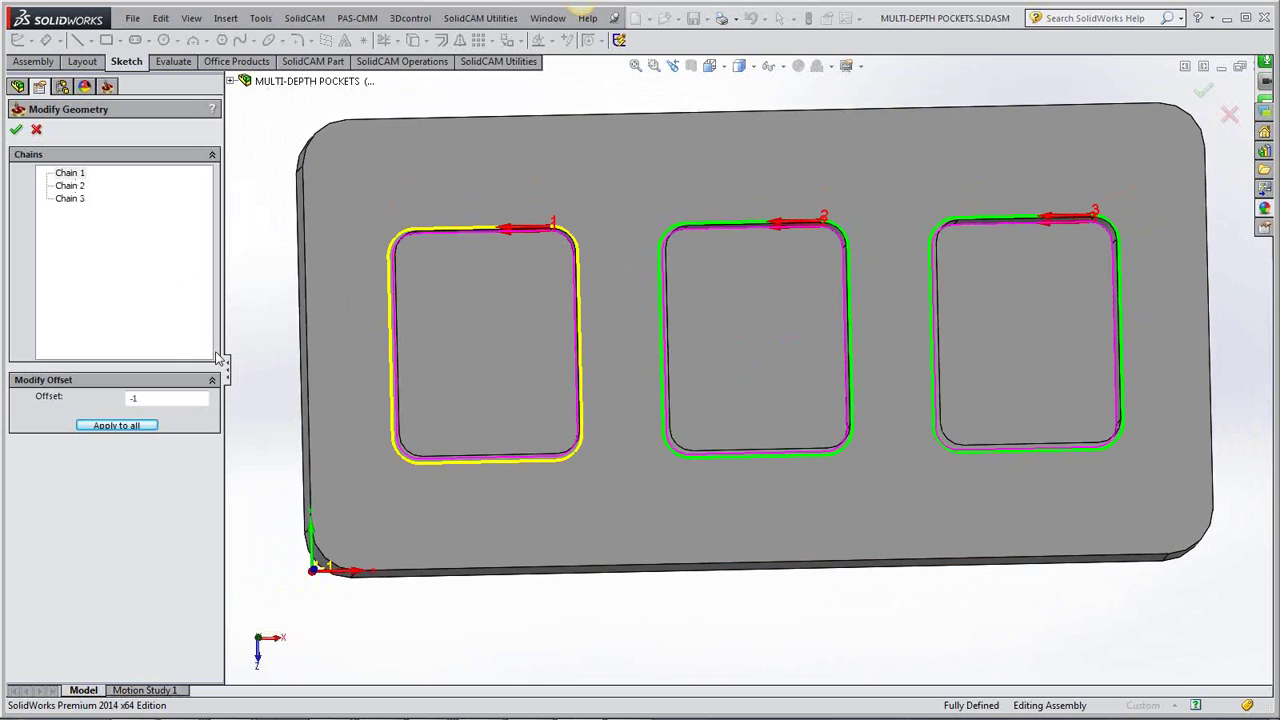
Keep the first chain's offset and set the offset of the second pocket chain to -2.
left_click(77, 176)
left_click(148, 400)
left_click(70, 186)
left_click(146, 397)
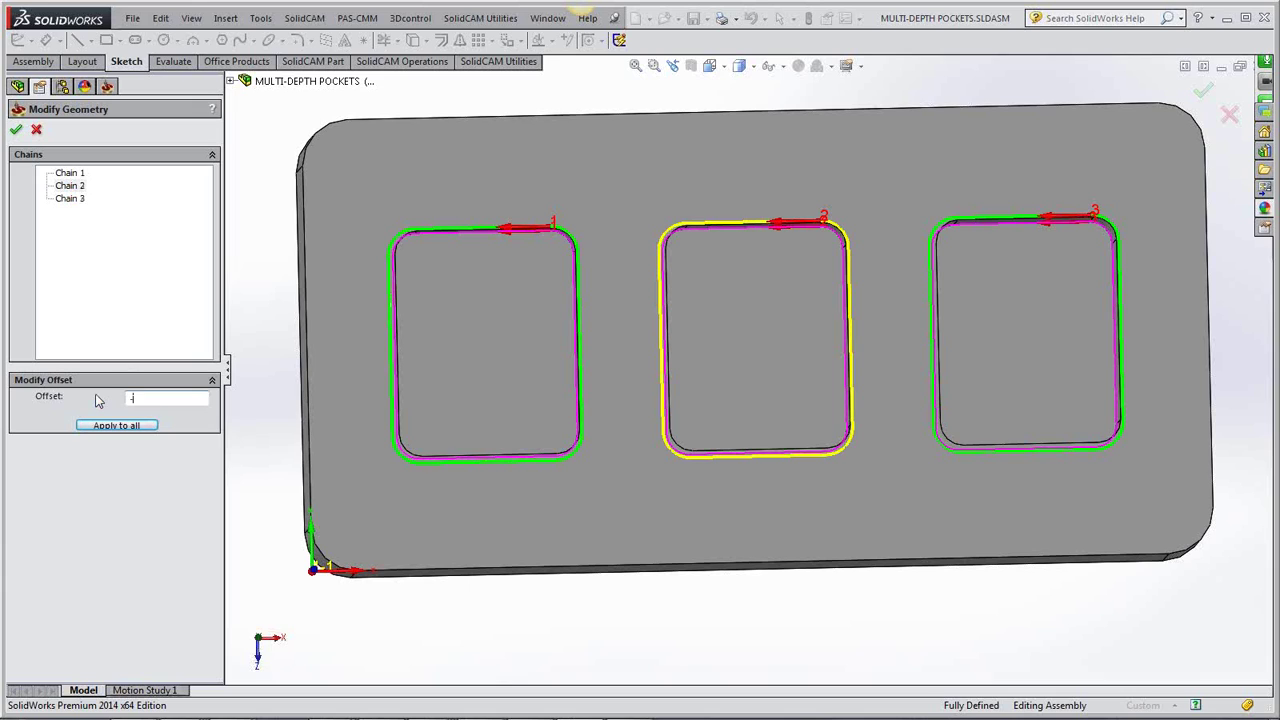
type("-2")
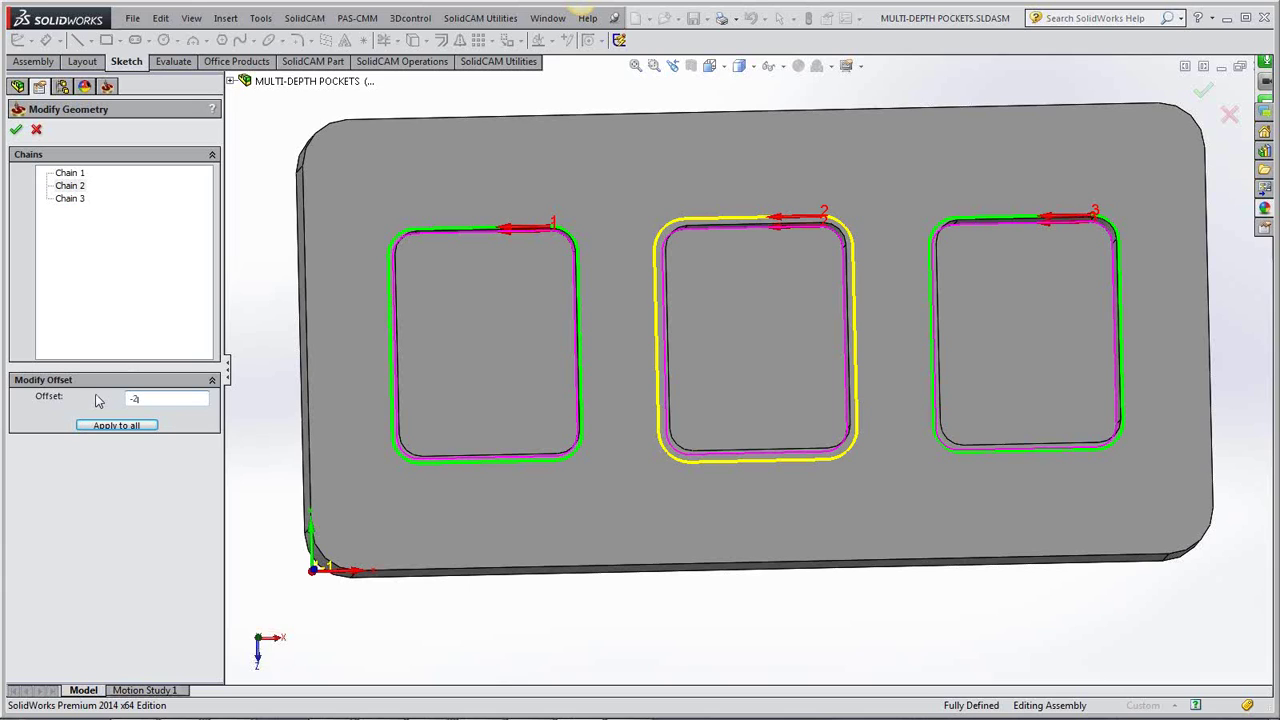
Set the offset of the third pocket chain to 1 and accept the modified geometry.
left_click(75, 199)
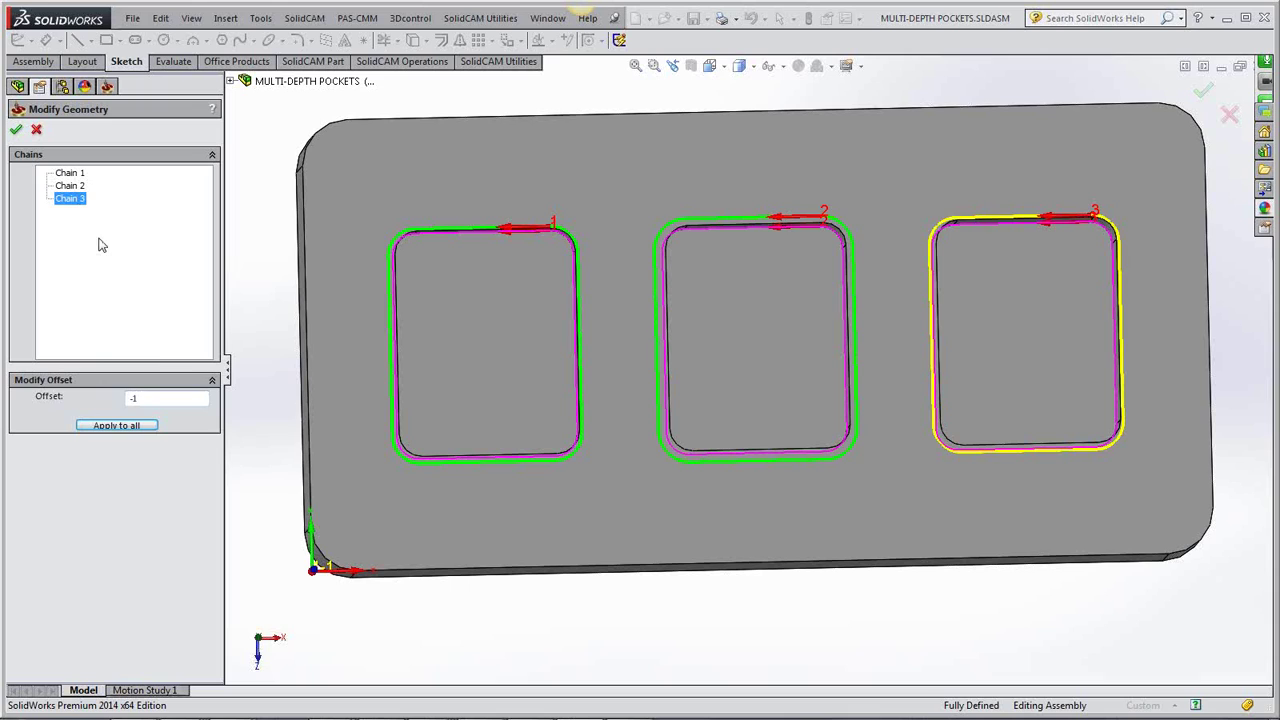
left_click(158, 398)
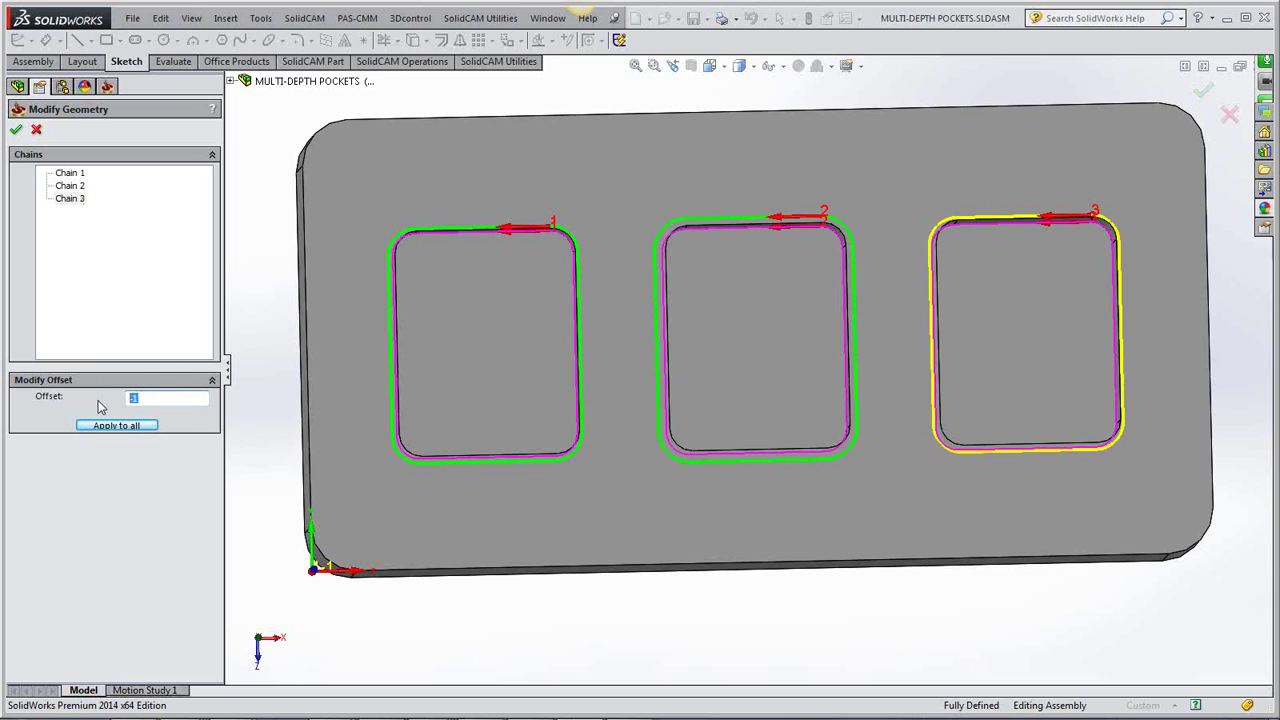
type("1")
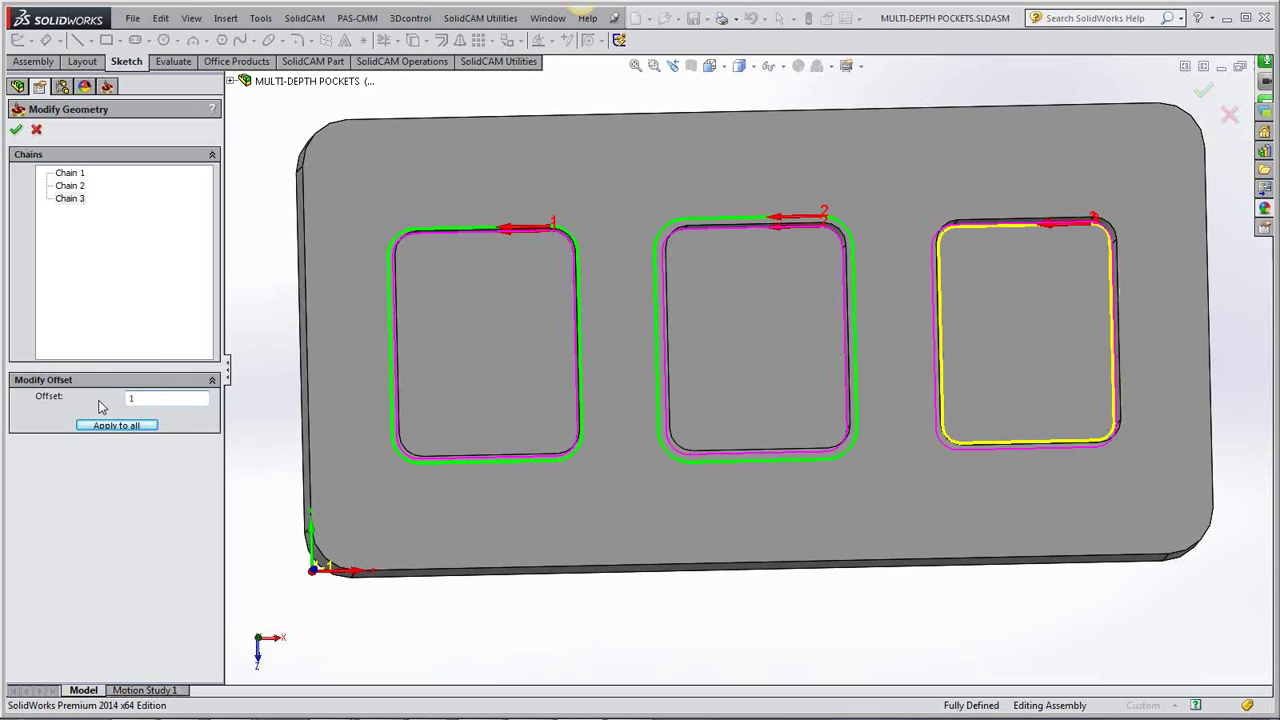
middle_click_drag(400, 470, 510, 515)
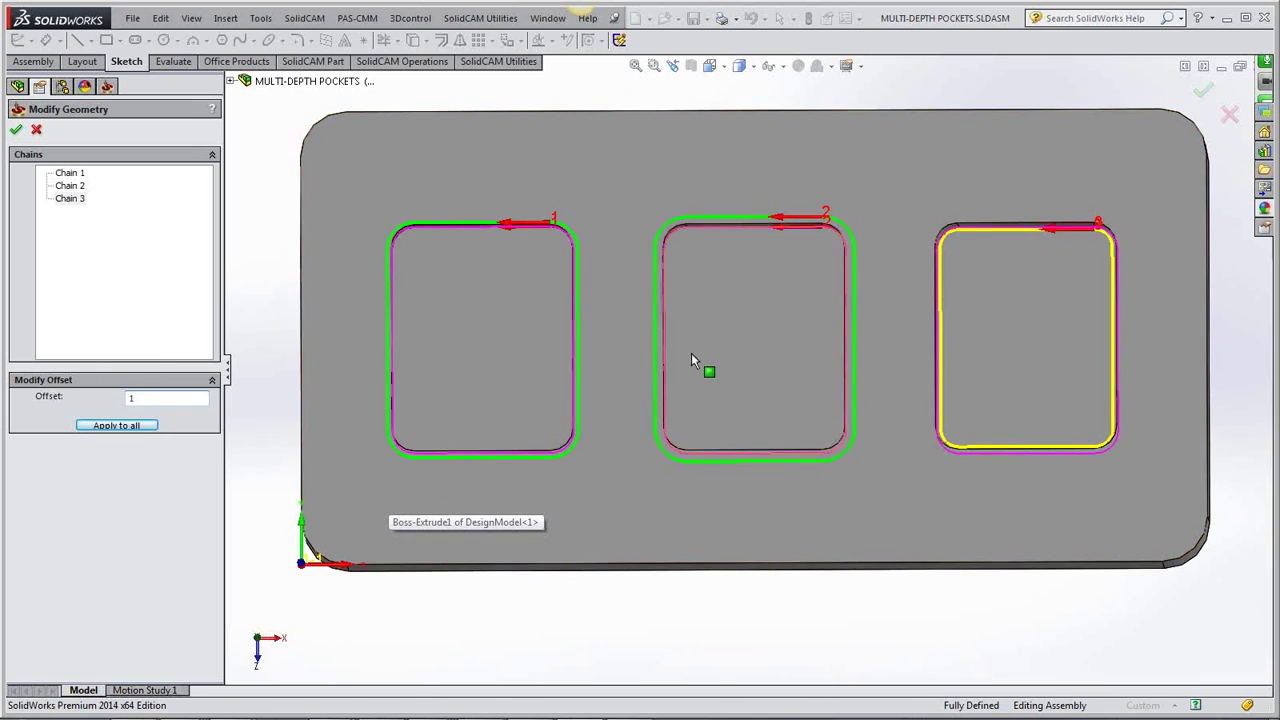
middle_click_drag(748, 364, 663, 452)
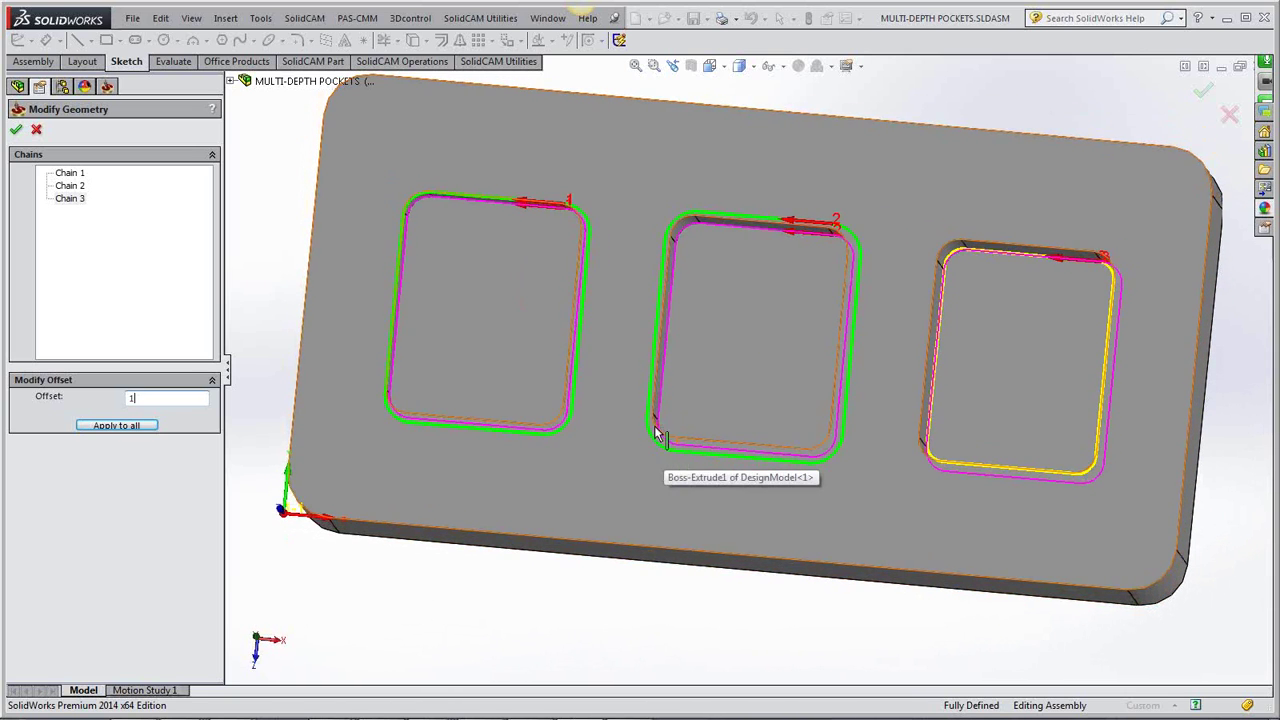
left_click(17, 133)
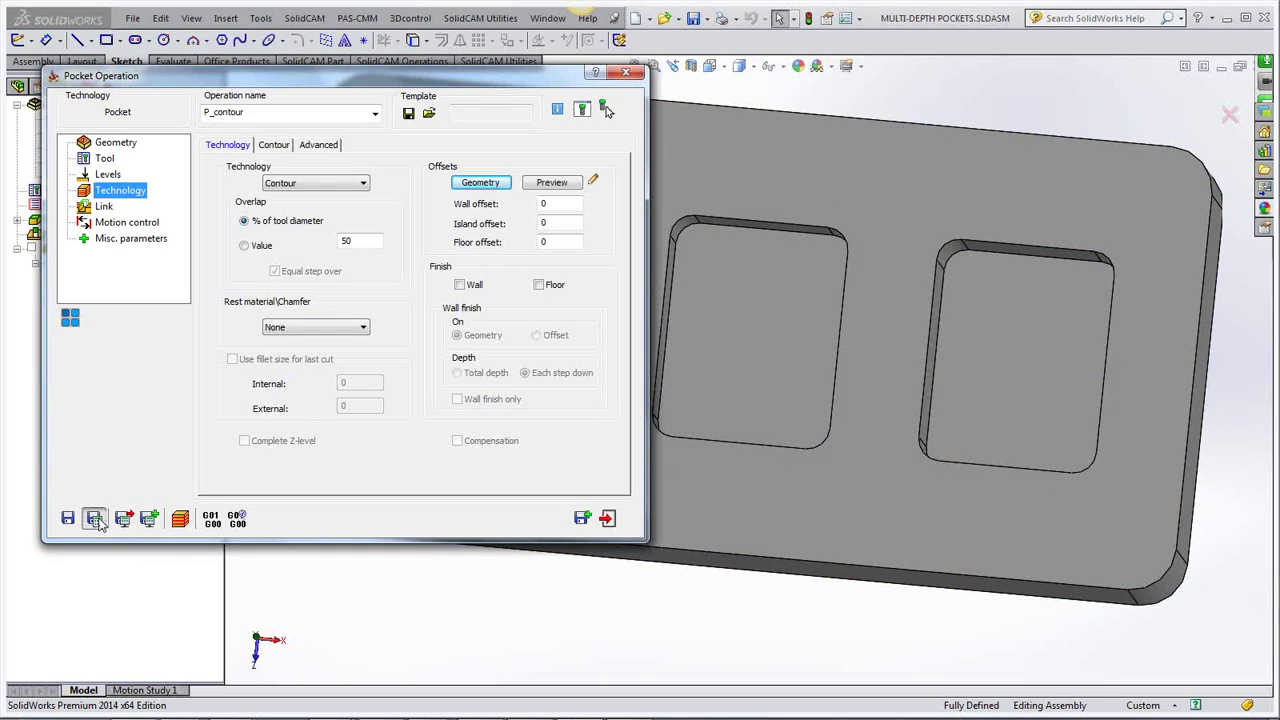
Simulate the P_contour operation in SolidVerify at a higher speed, then close the simulation and the operation.
left_click(181, 521)
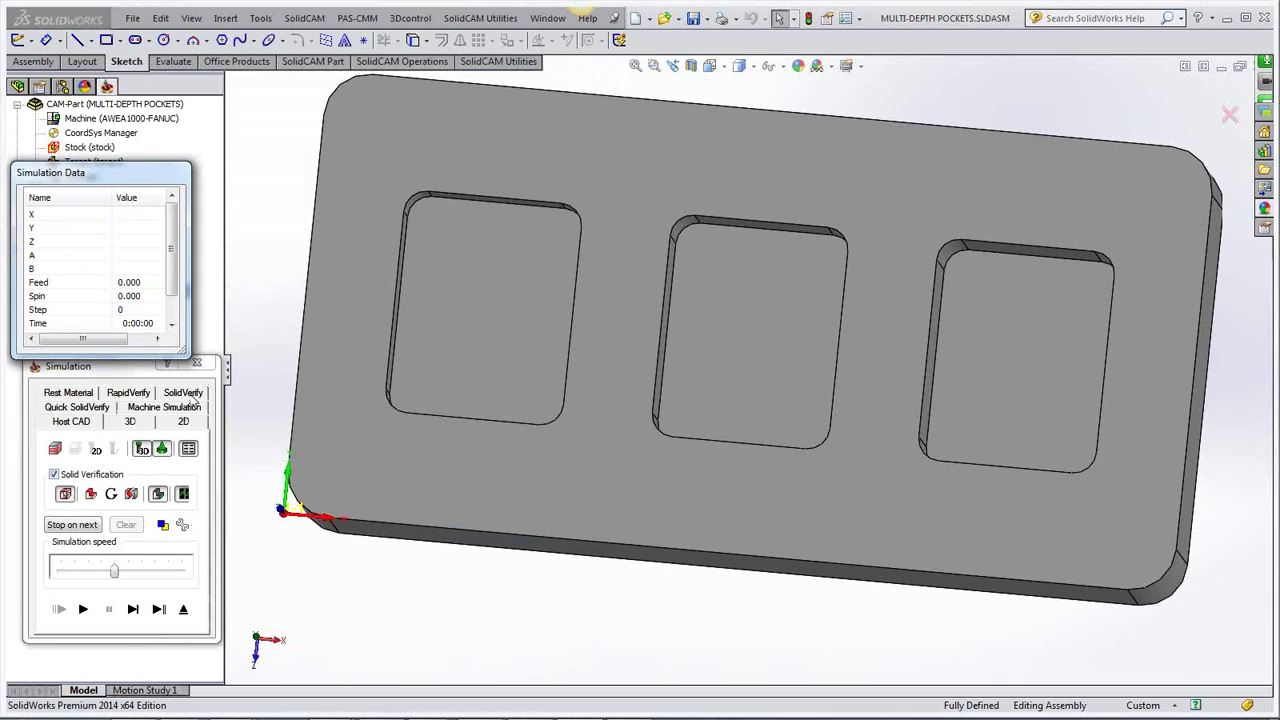
left_click(190, 394)
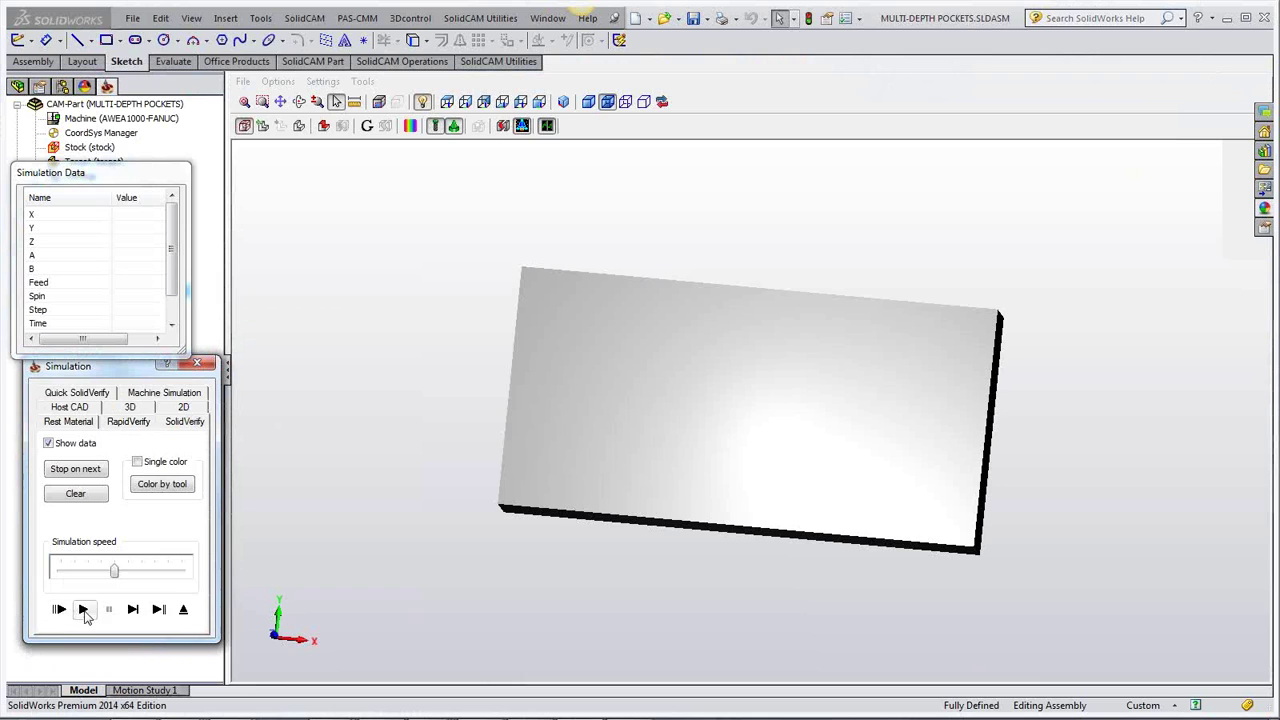
left_click(84, 610)
left_click(166, 574)
left_click(170, 574)
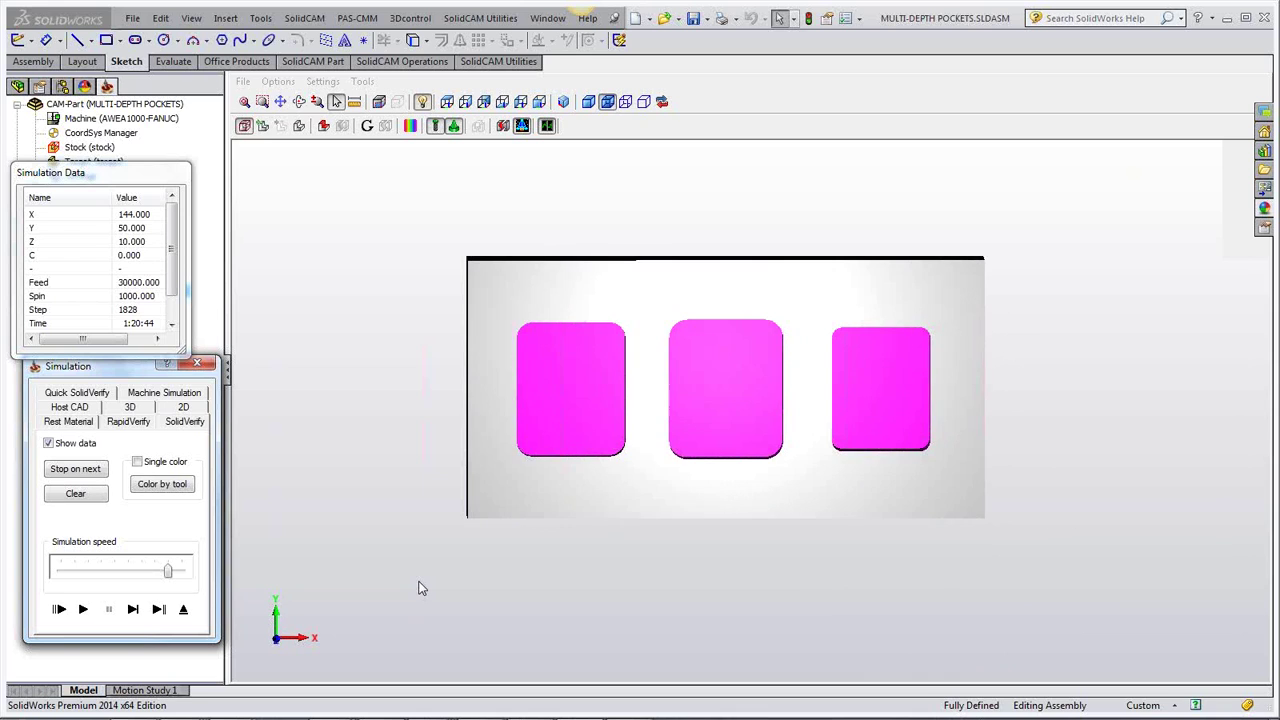
left_click(205, 364)
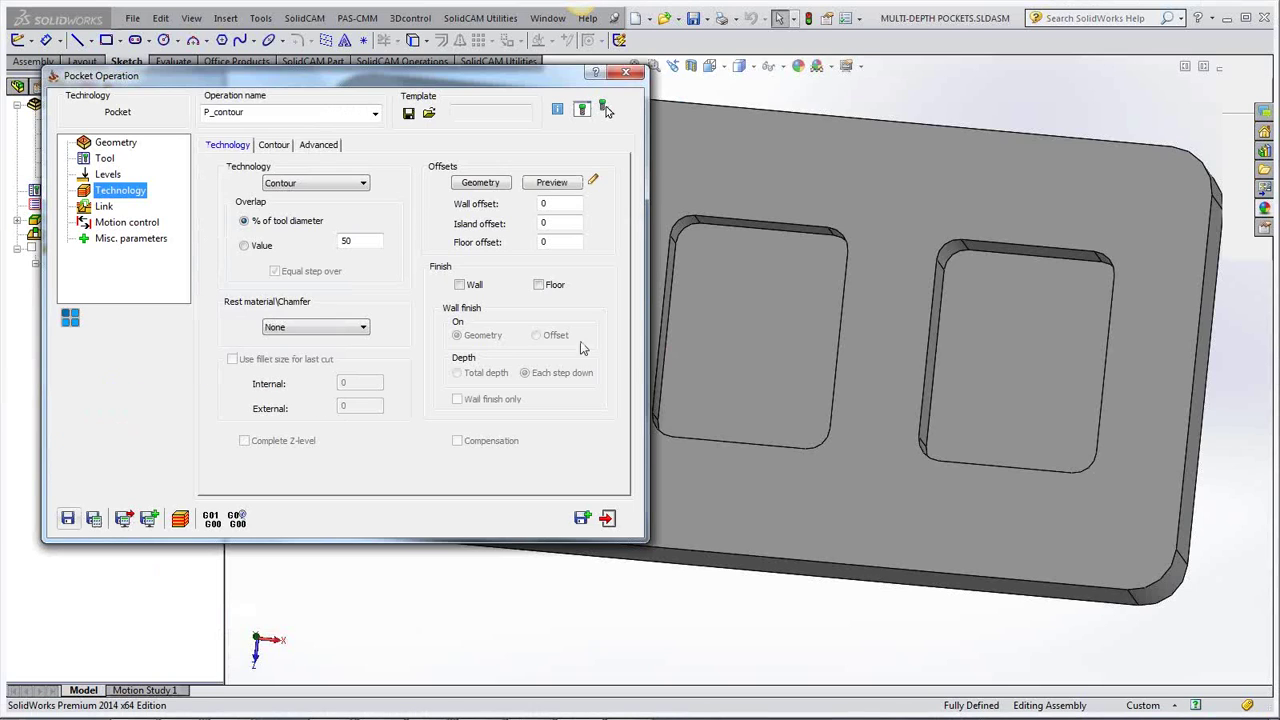
left_click(627, 76)
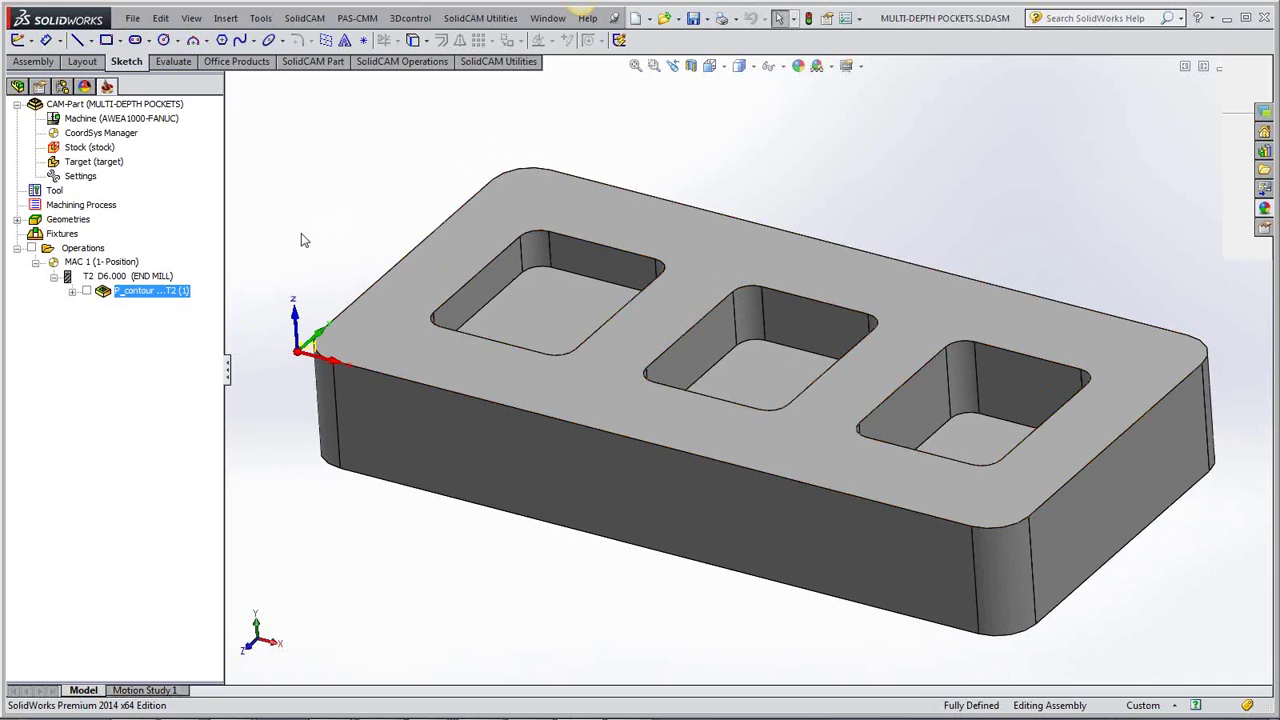
Add a Chamfer Recognition milling operation after P_contour and start defining a new geometry for it.
right_click(137, 293)
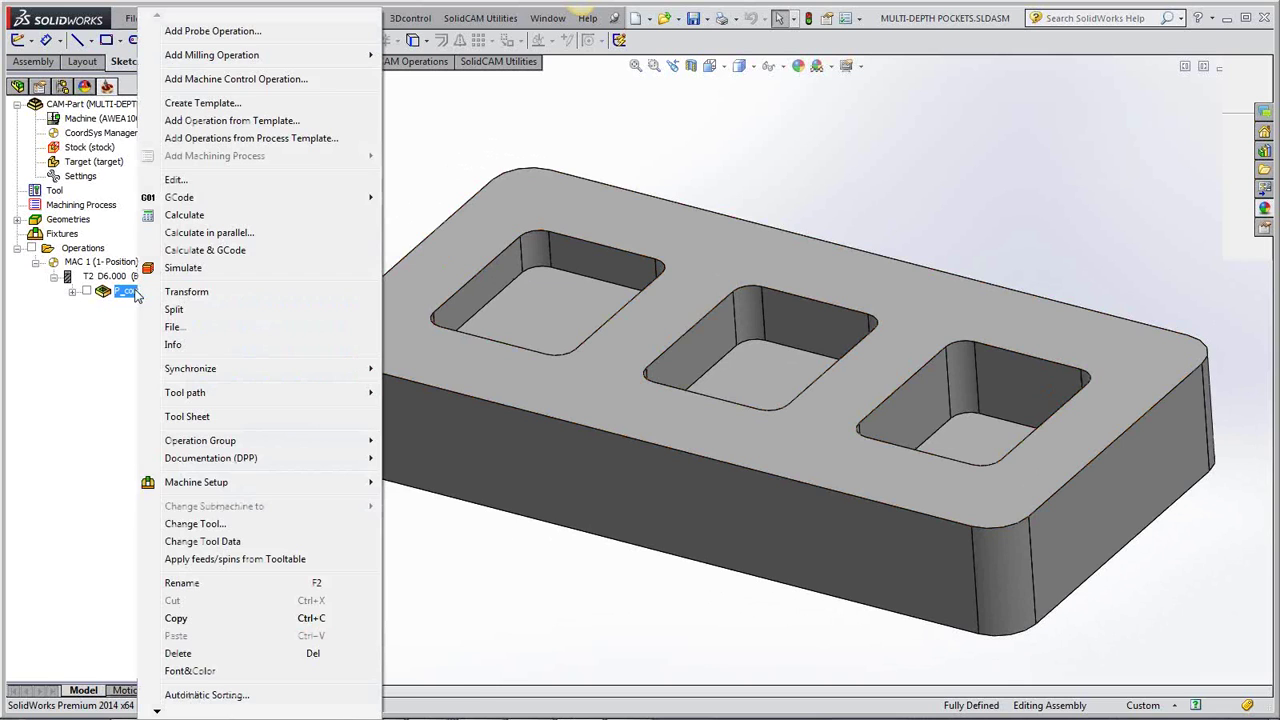
mouse_move(243, 62)
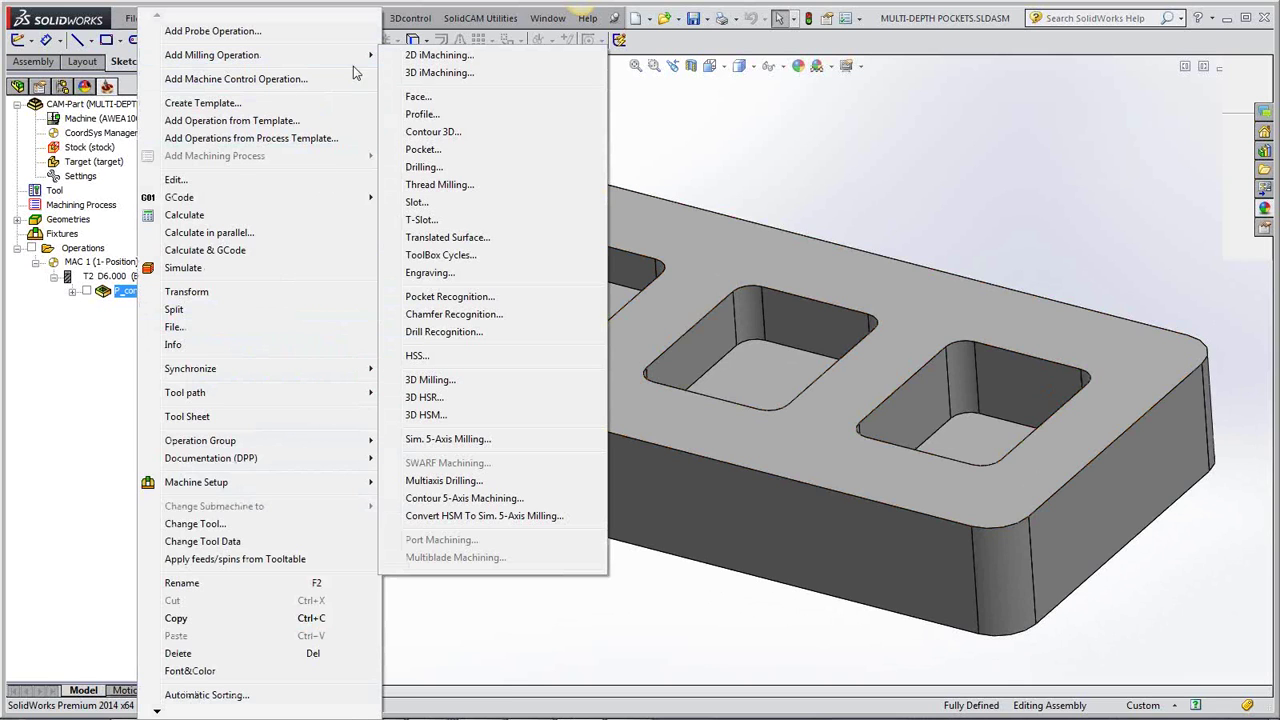
left_click(453, 316)
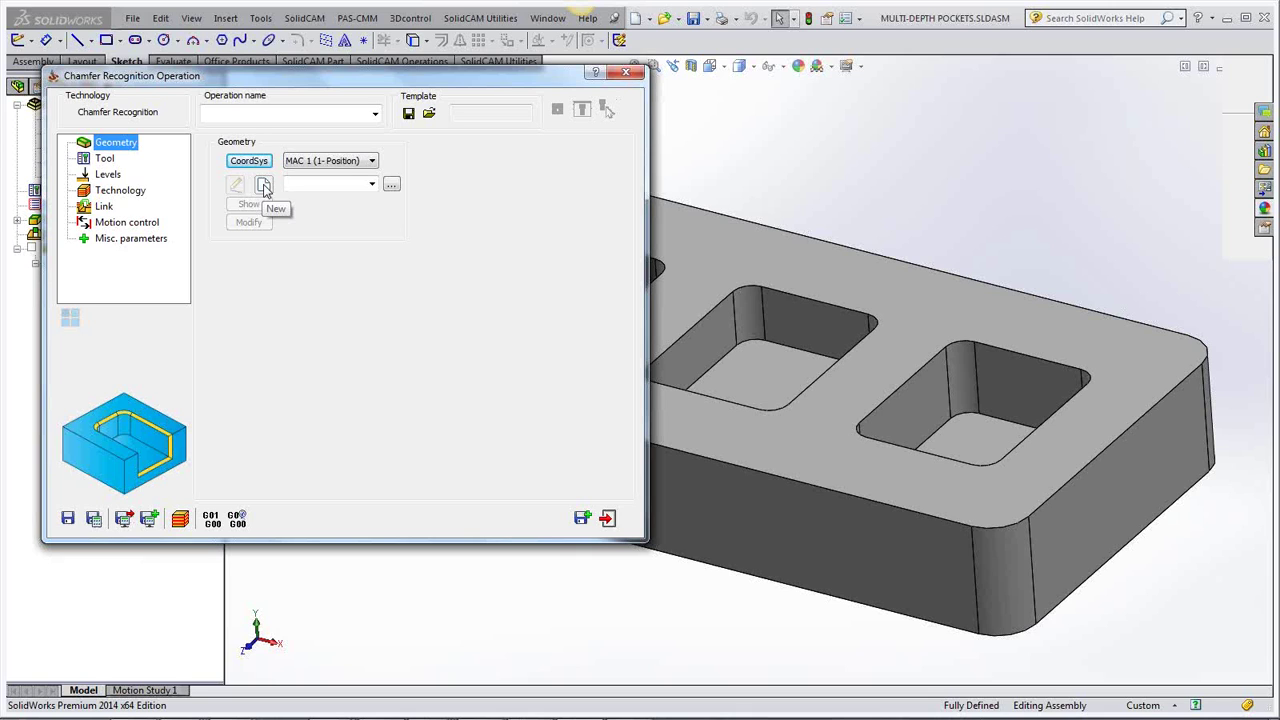
left_click(264, 186)
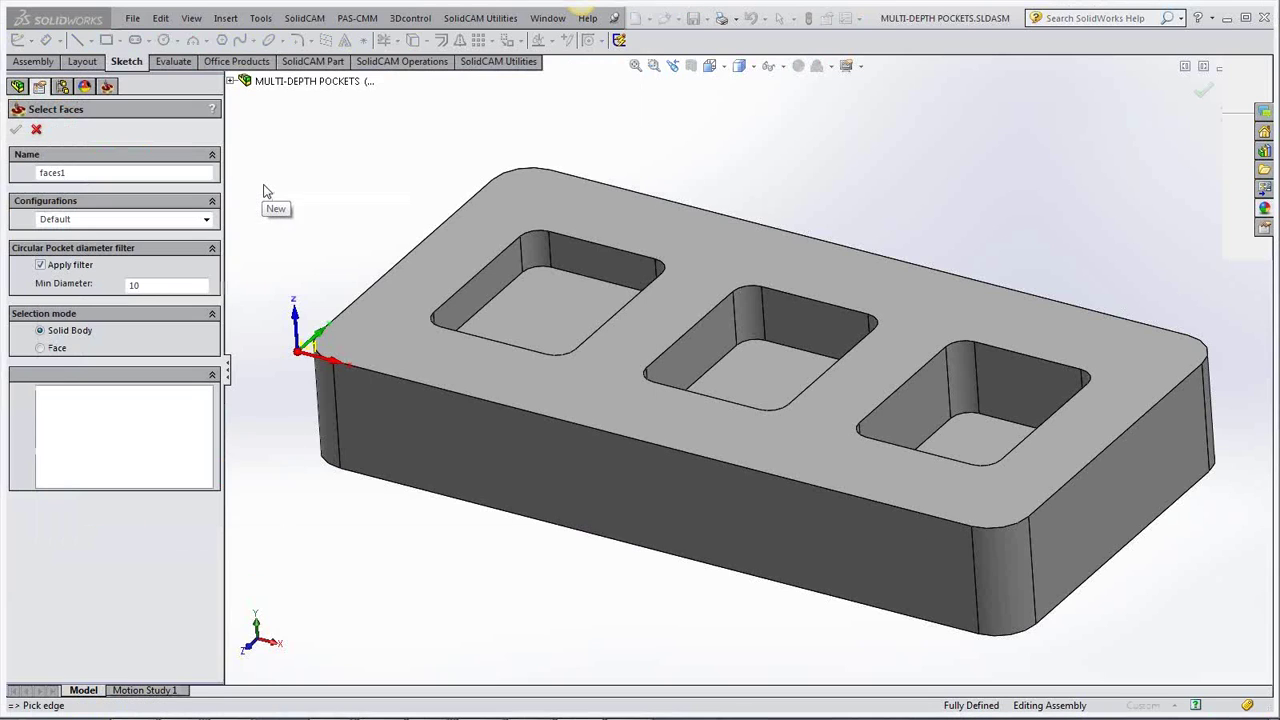
Pick the solid body as the chamfer geometry, check its recognized faces, and accept the selection as faces1.
left_click(602, 387)
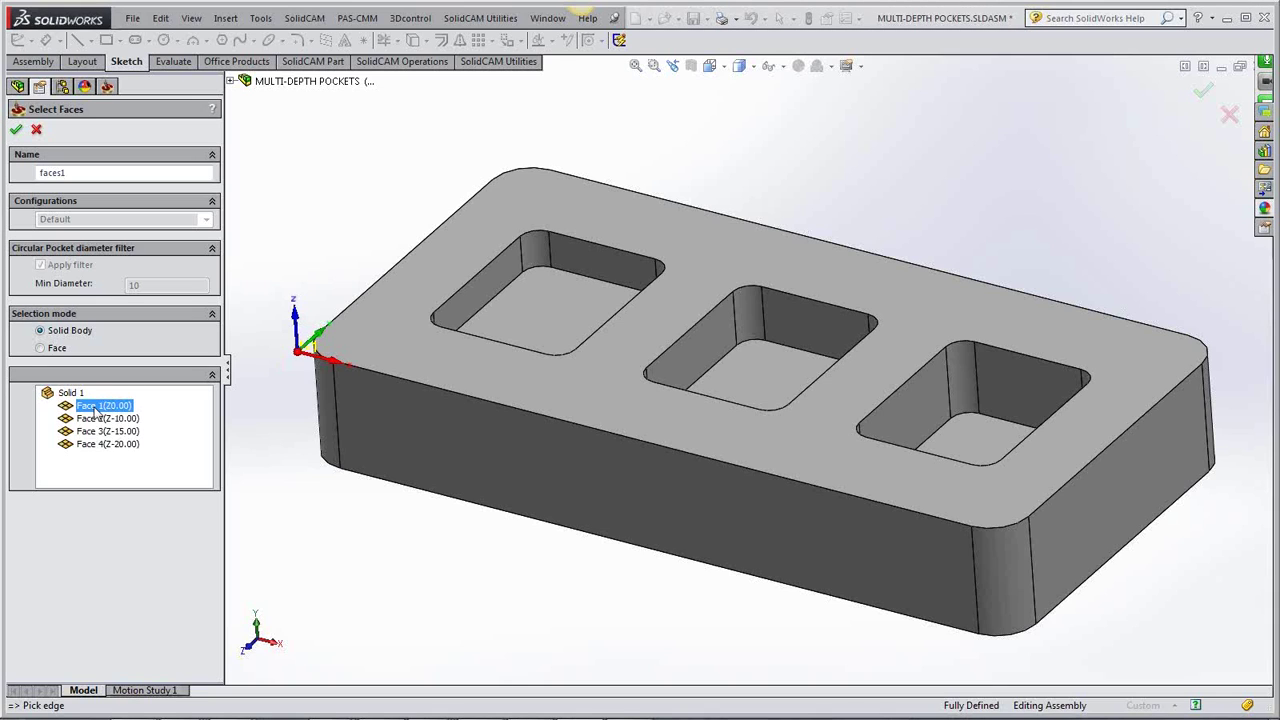
key("Down")
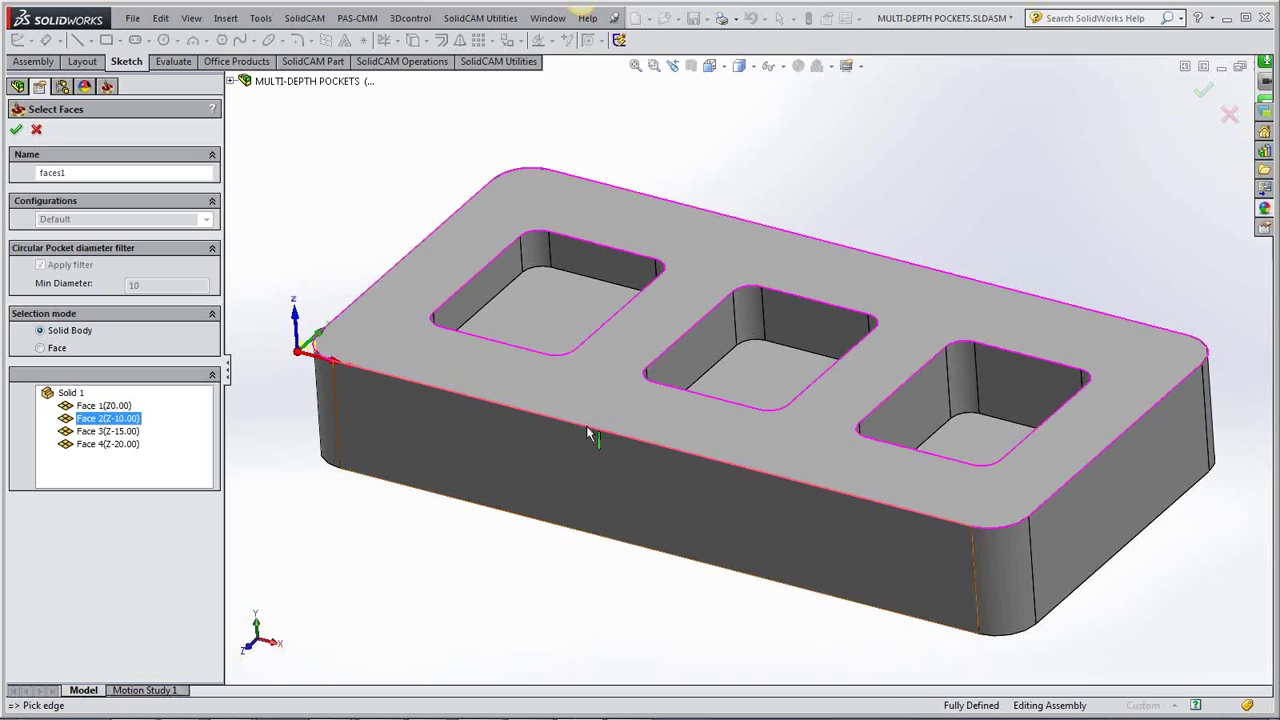
left_click(103, 409)
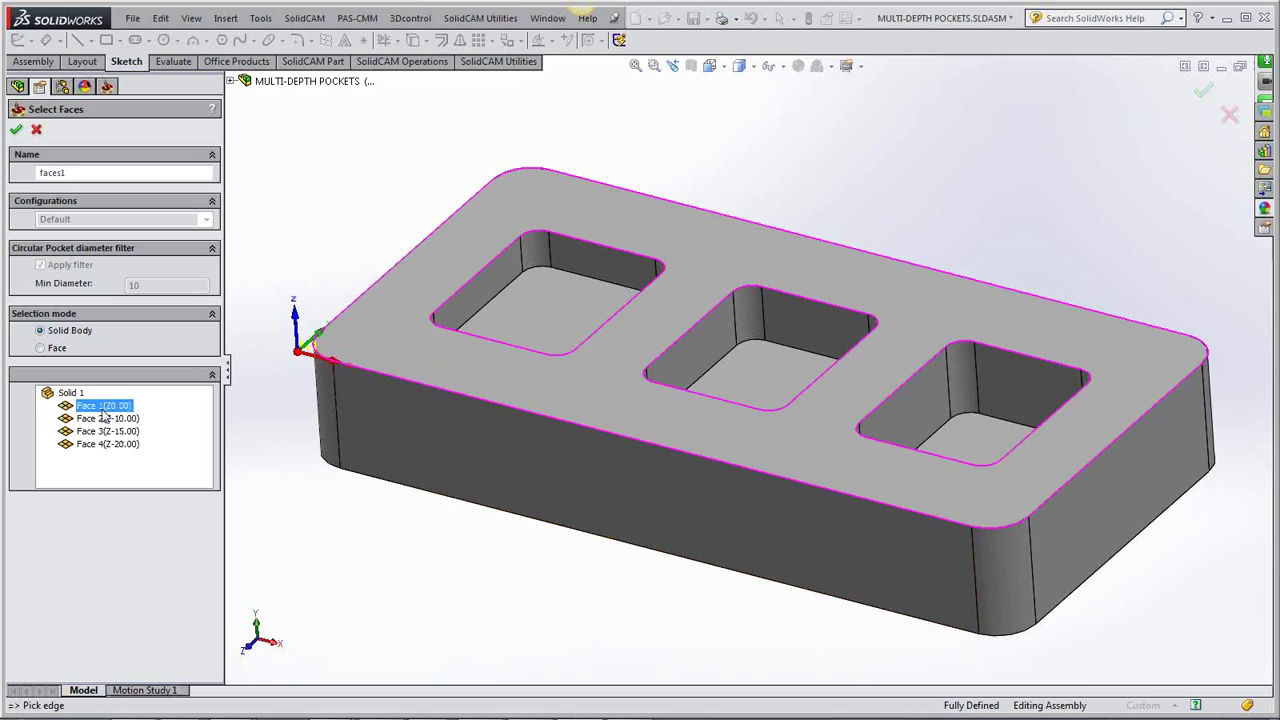
left_click(100, 431)
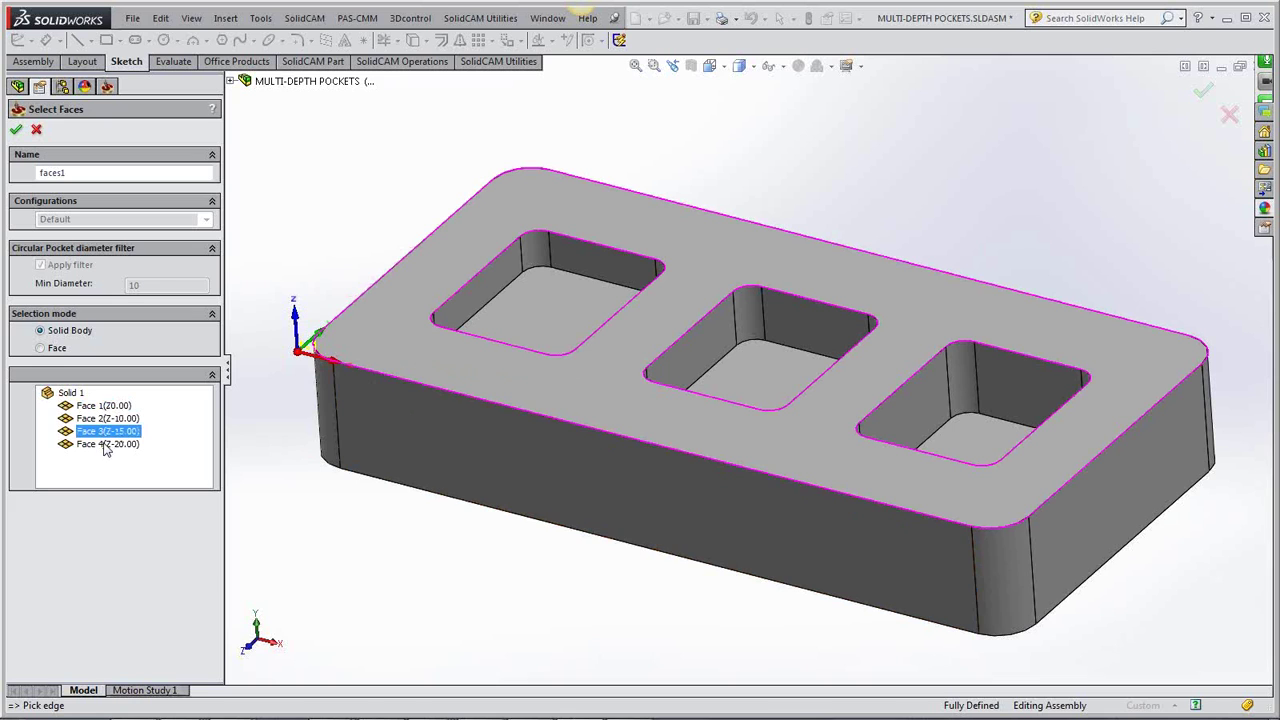
left_click(103, 447)
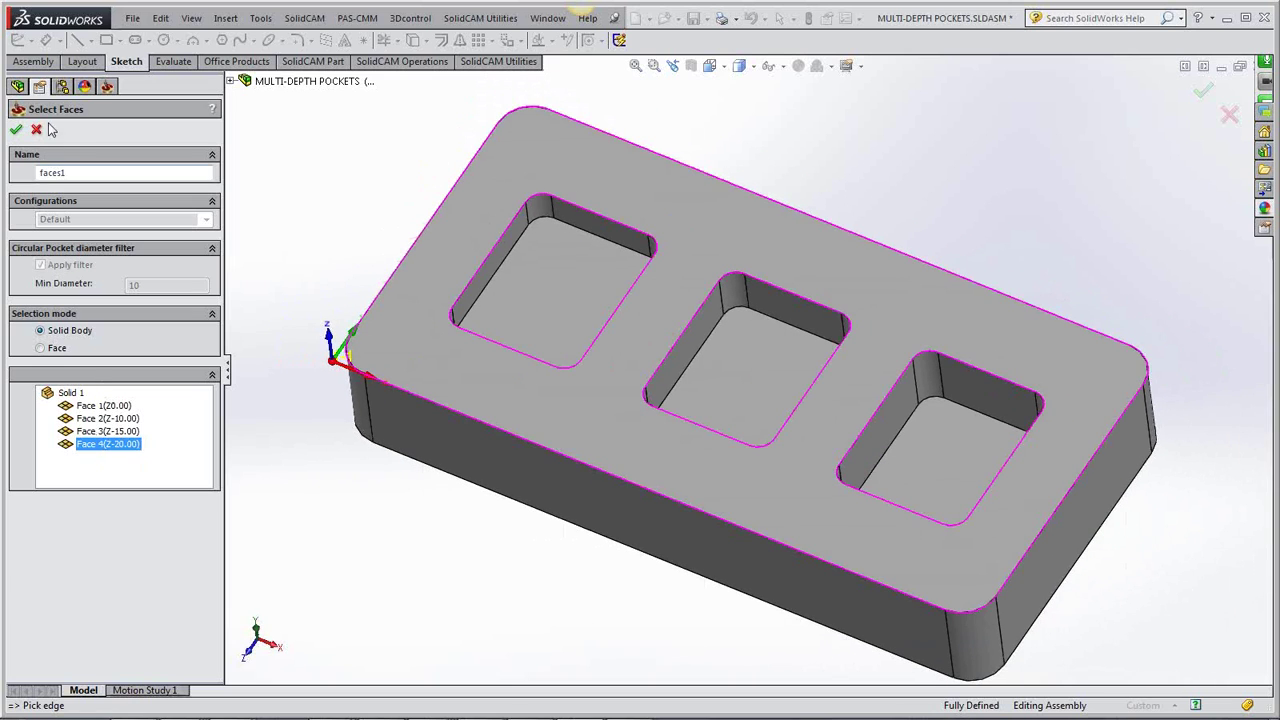
left_click(16, 130)
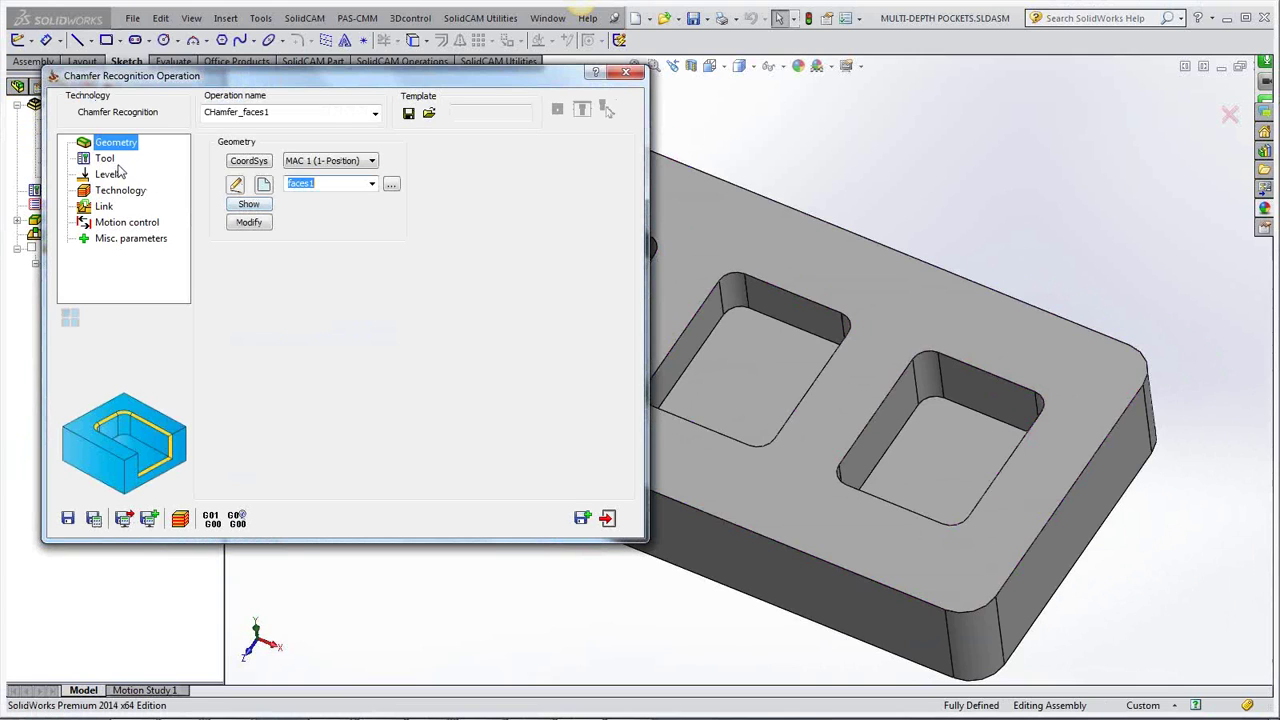
Assign tool 3, the 10 mm chamfer mill with a 90° angle, to the chamfer operation.
left_click(106, 159)
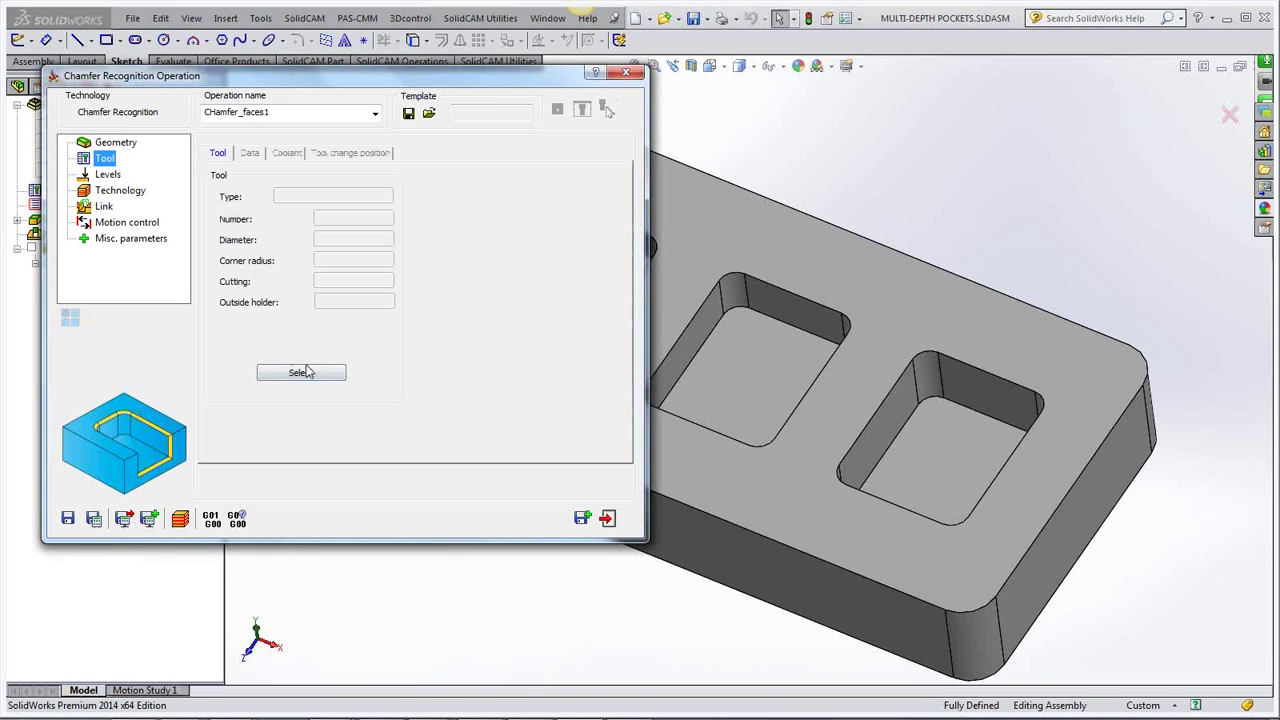
left_click(303, 372)
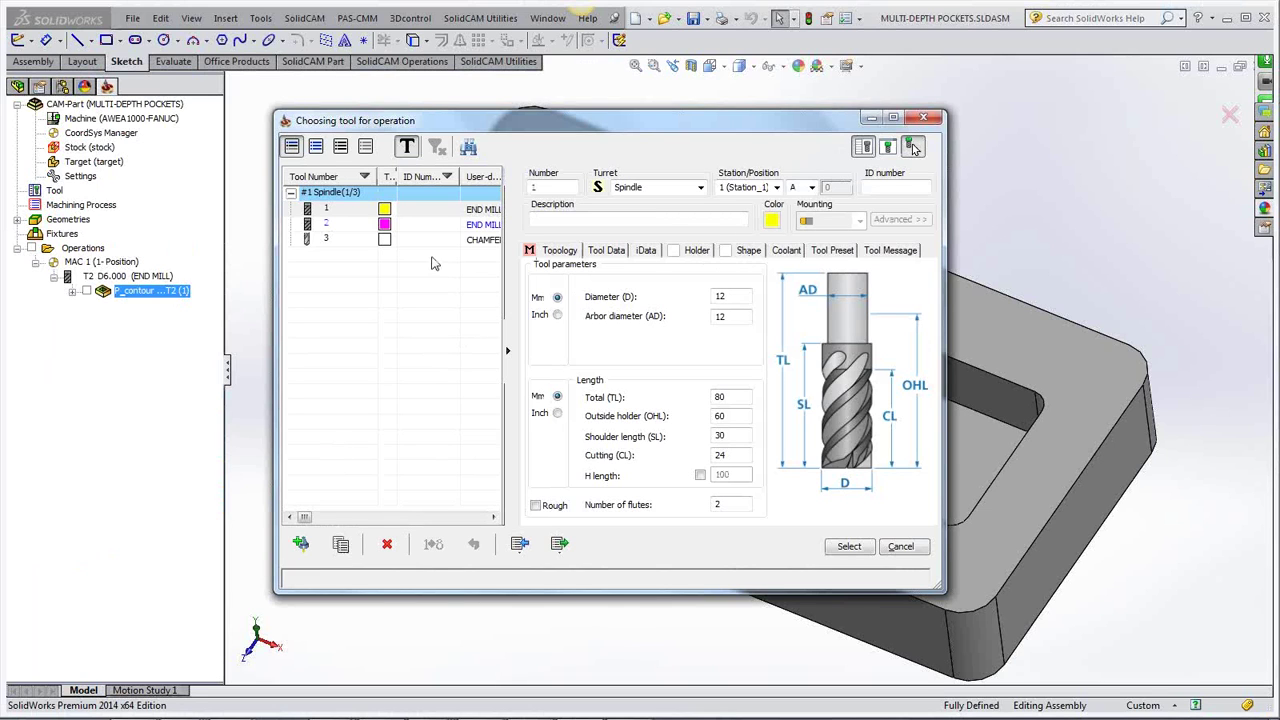
left_click(432, 245)
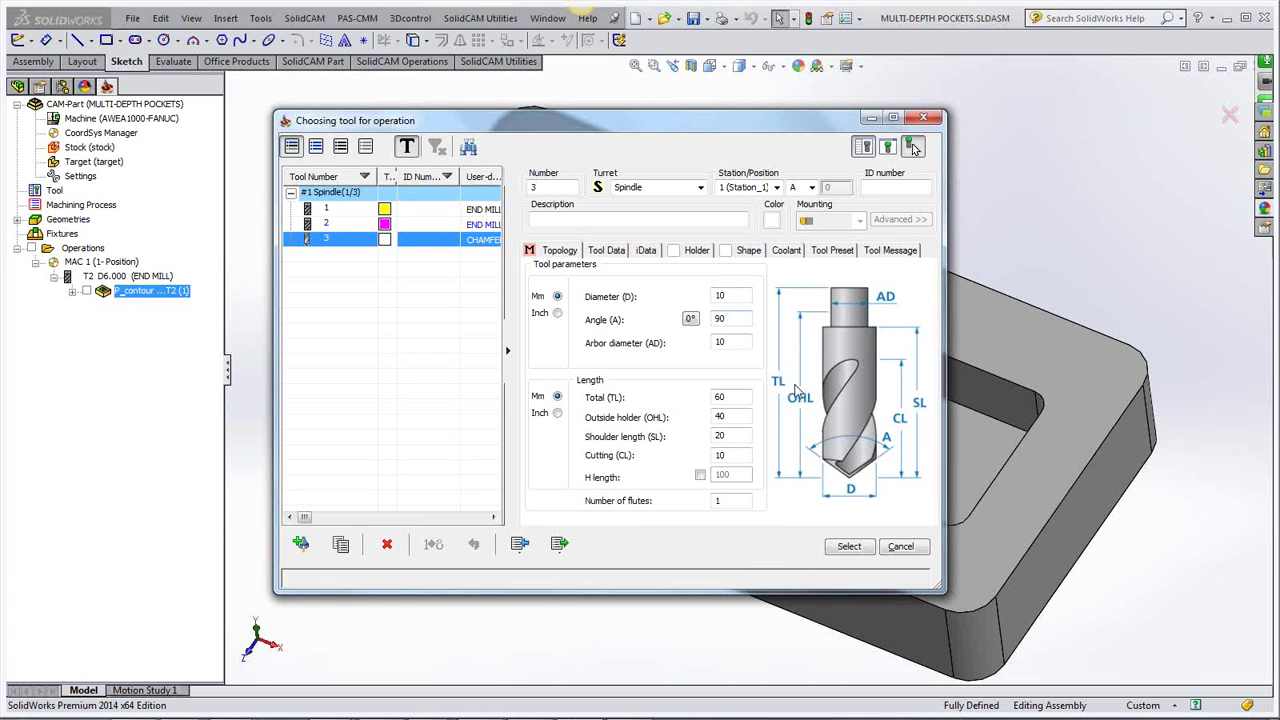
left_click(850, 547)
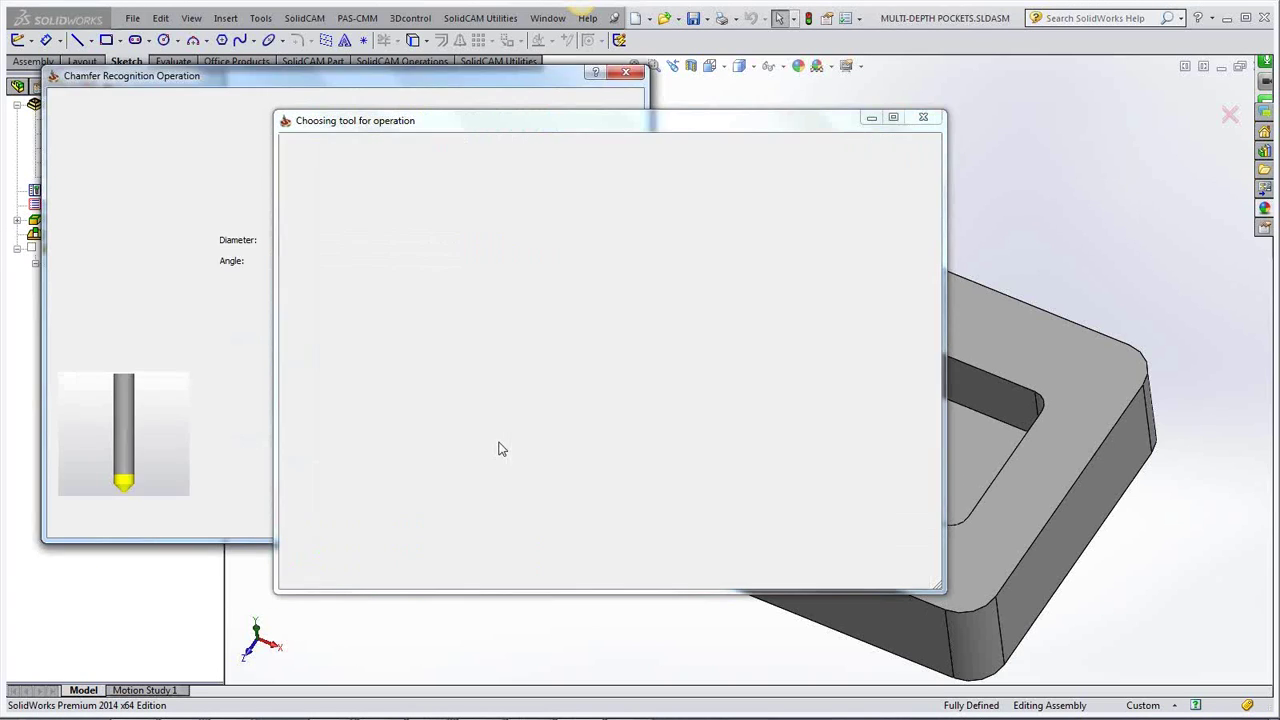
Set the chamfer depth to 1 and review the operation's technology parameters.
left_click(108, 175)
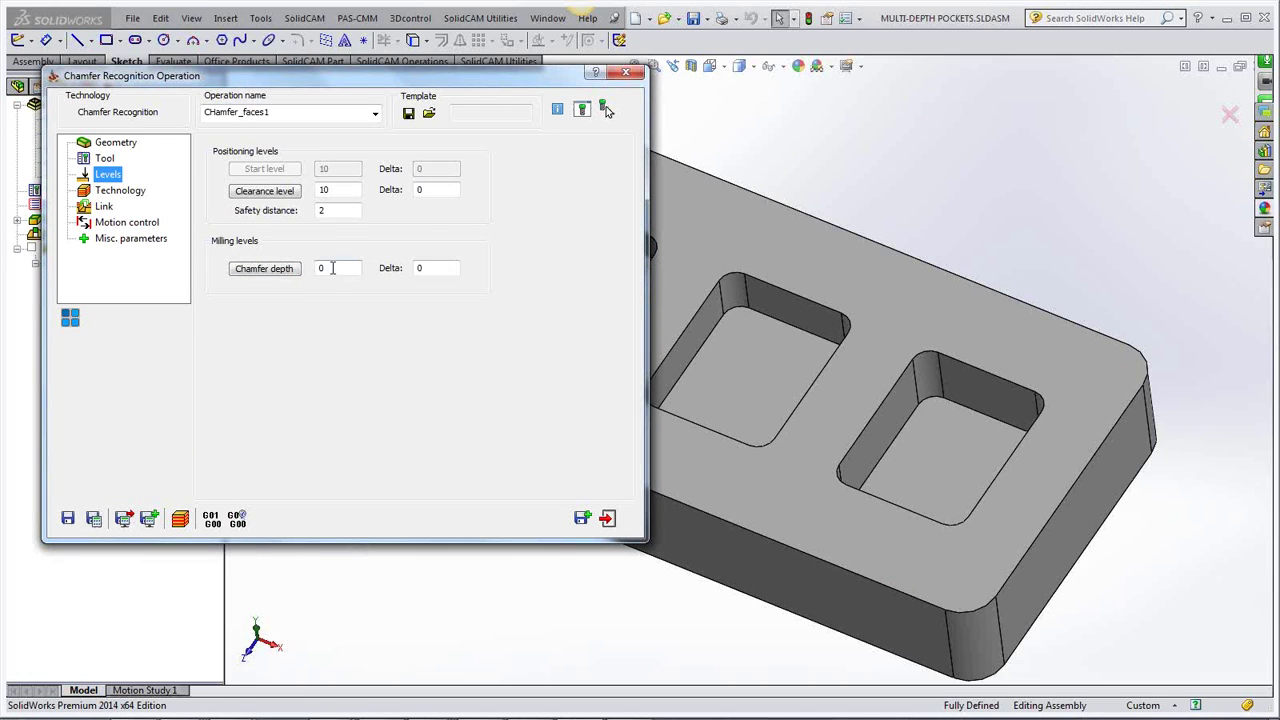
left_click(333, 268)
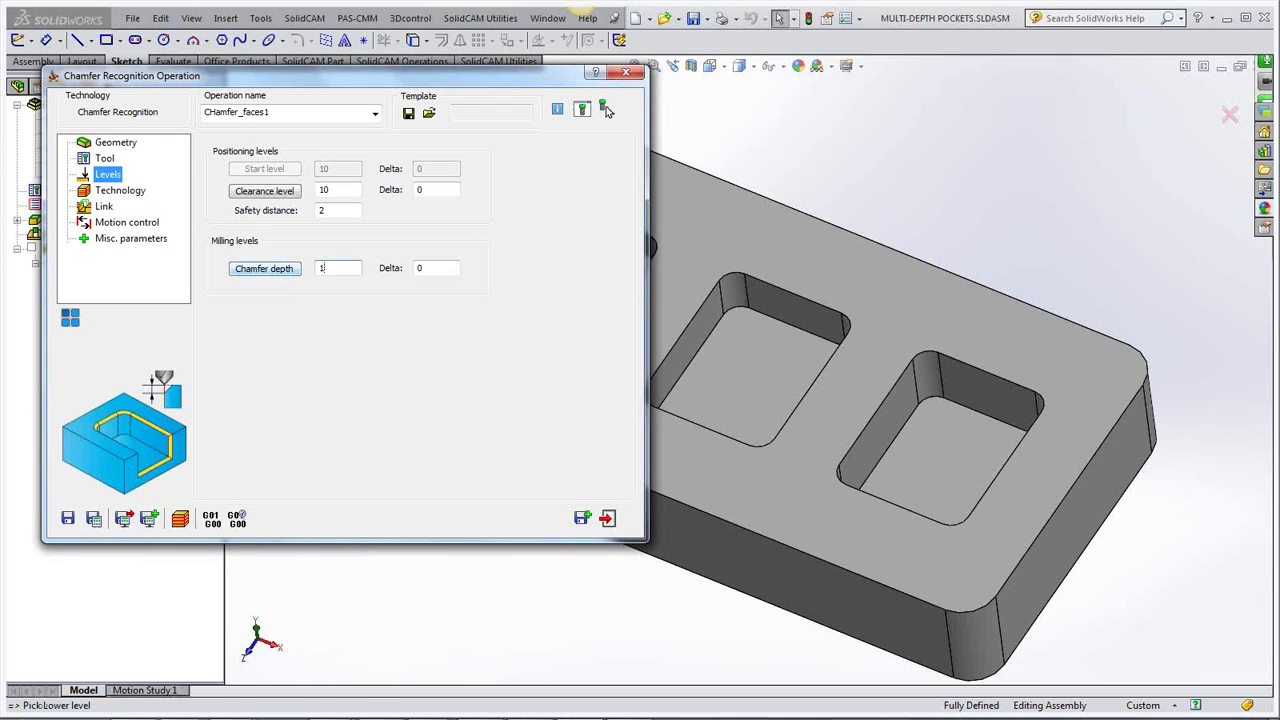
left_click(120, 190)
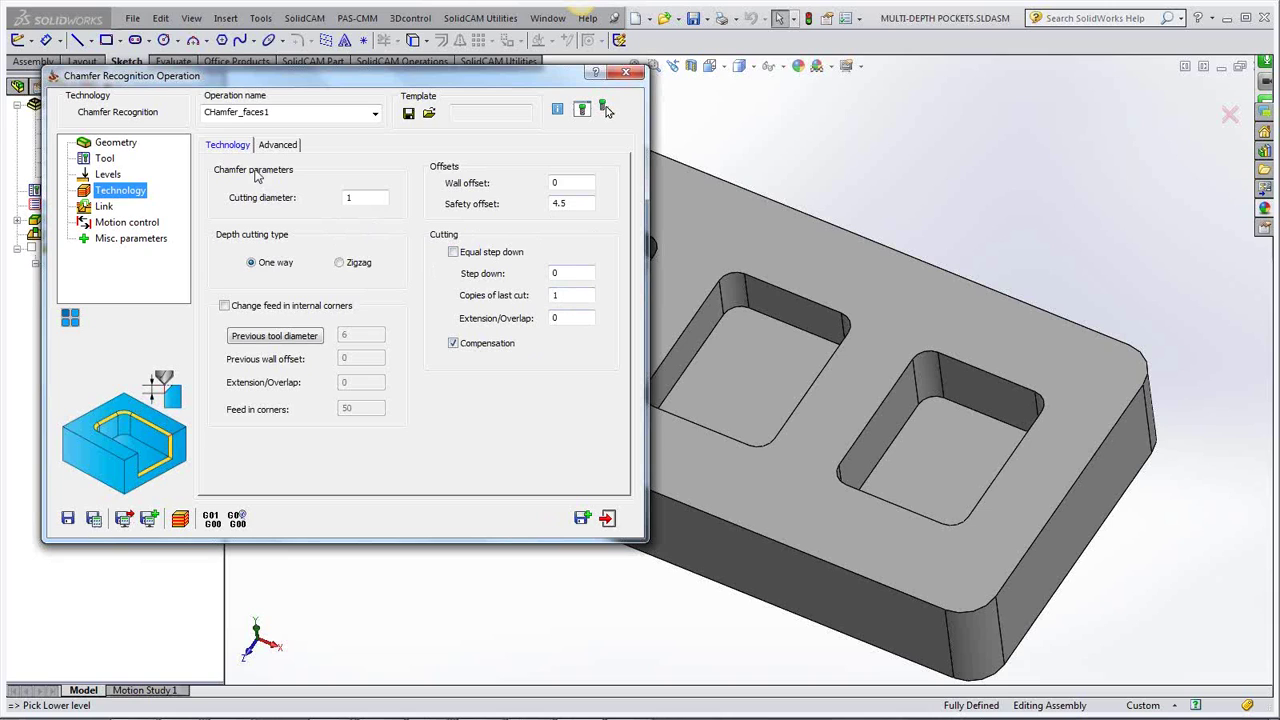
Set the chamfer's lead-in to Arc and make the lead-out the same as the lead-in.
left_click(103, 207)
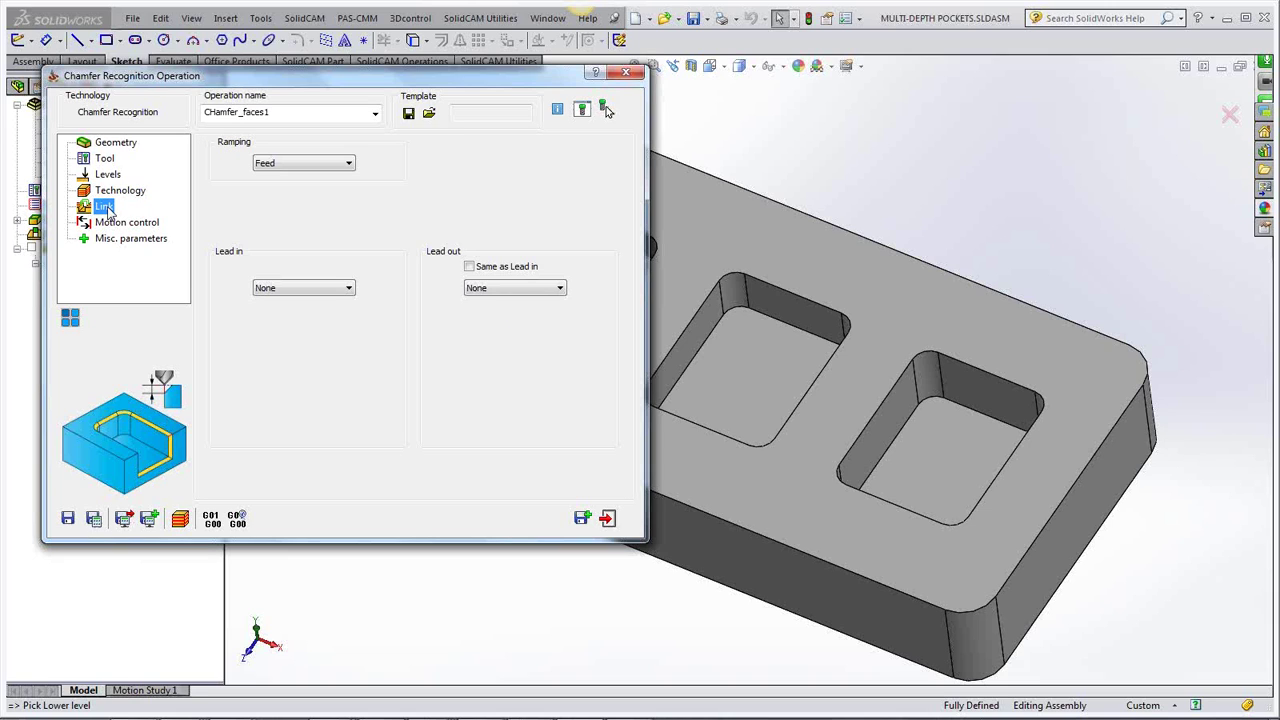
left_click(349, 288)
left_click(300, 320)
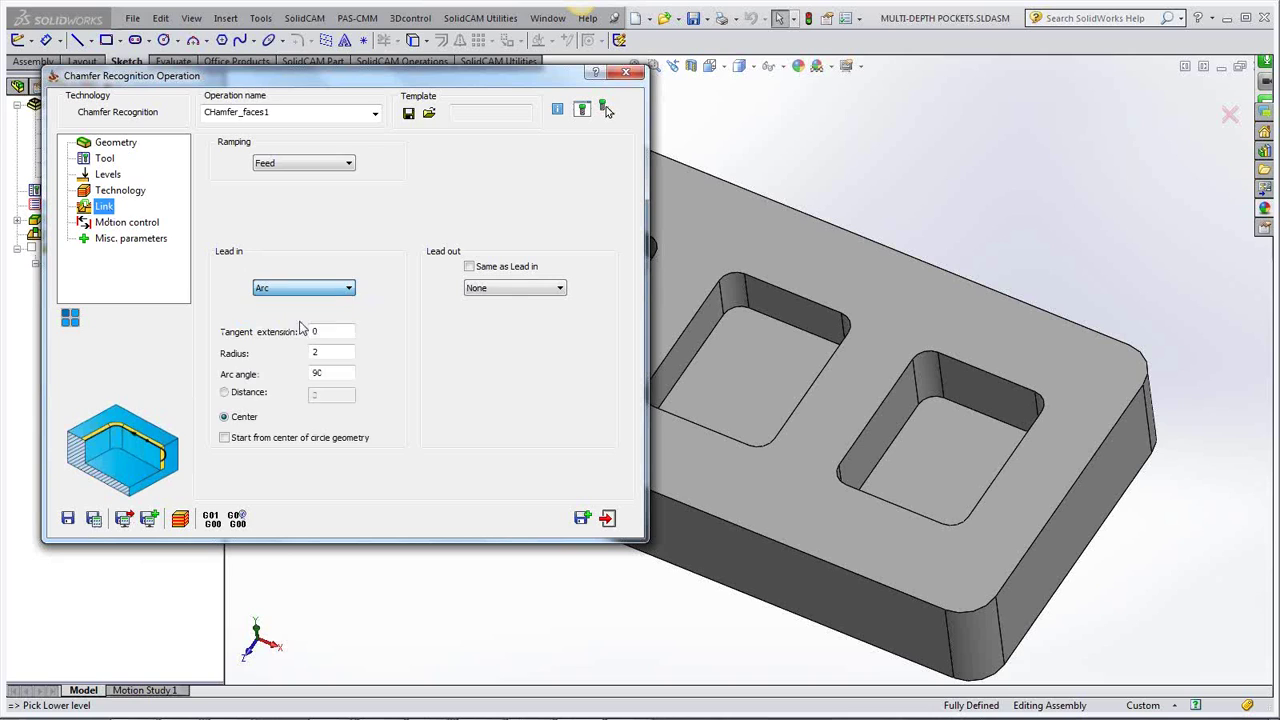
left_click(469, 266)
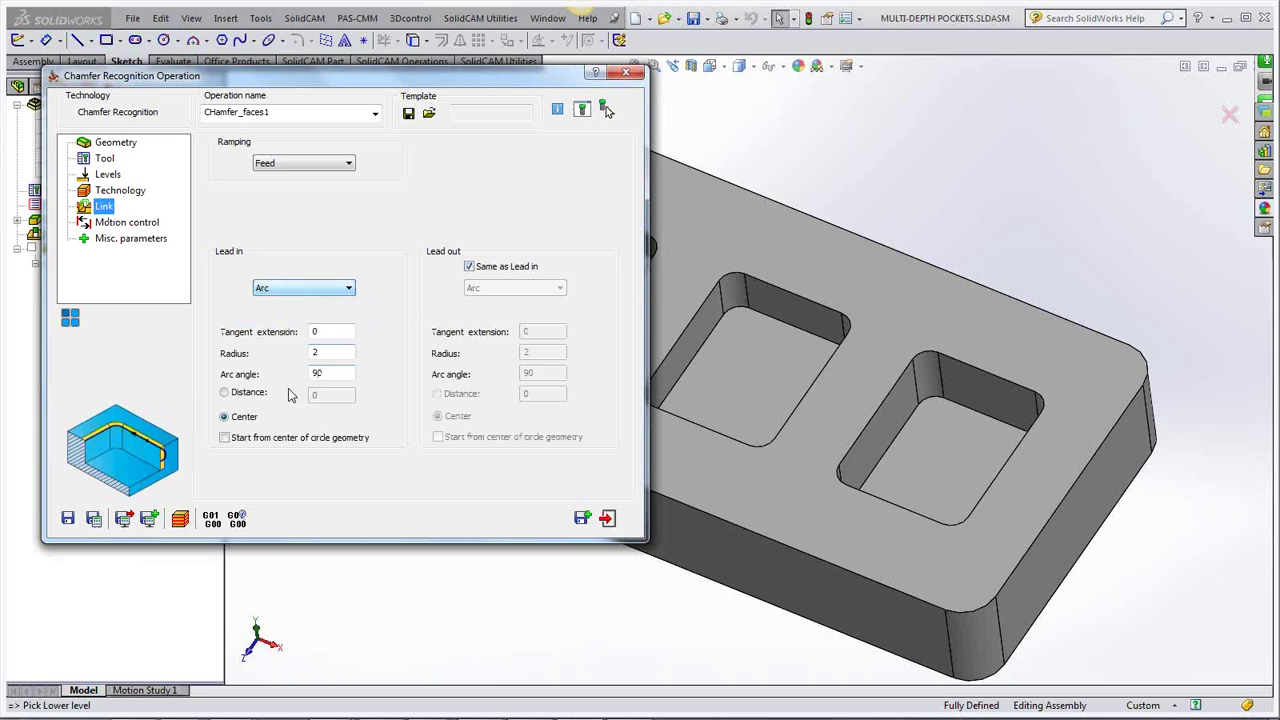
Save and calculate the chamfer operation, collapse its dialog, and display its tool path on the model.
left_click(93, 520)
double_click(367, 84)
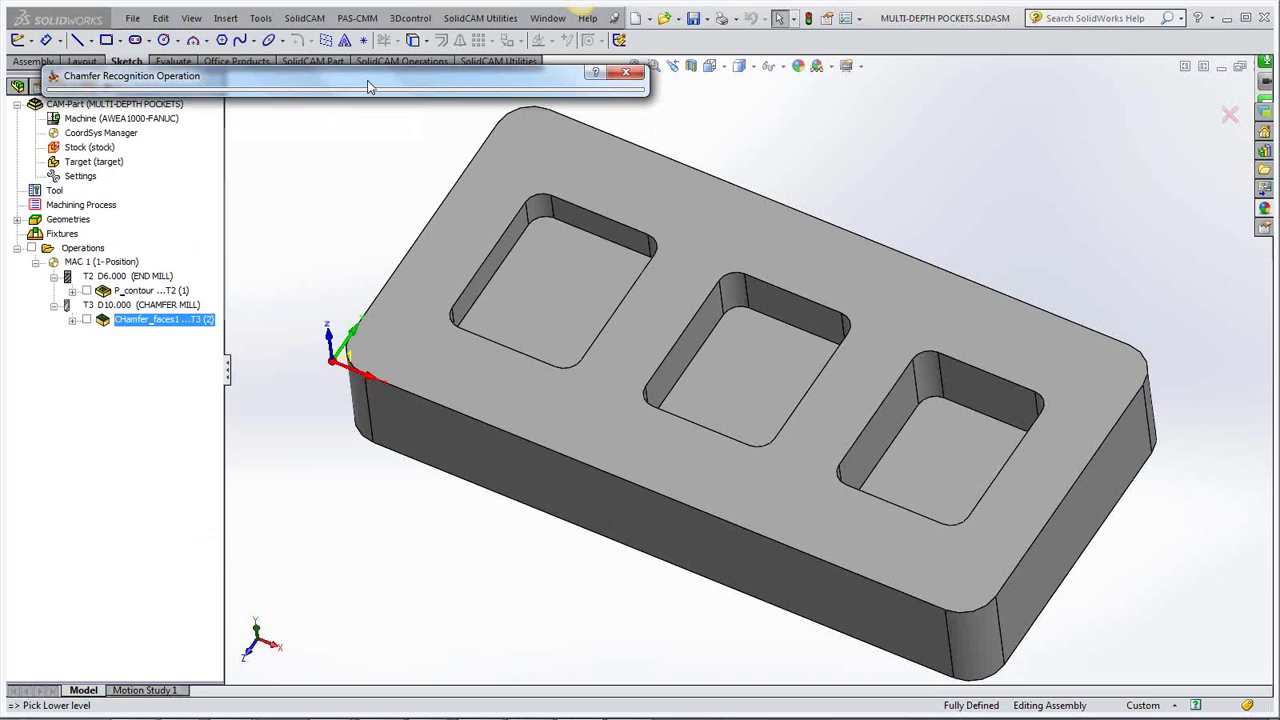
left_click(86, 320)
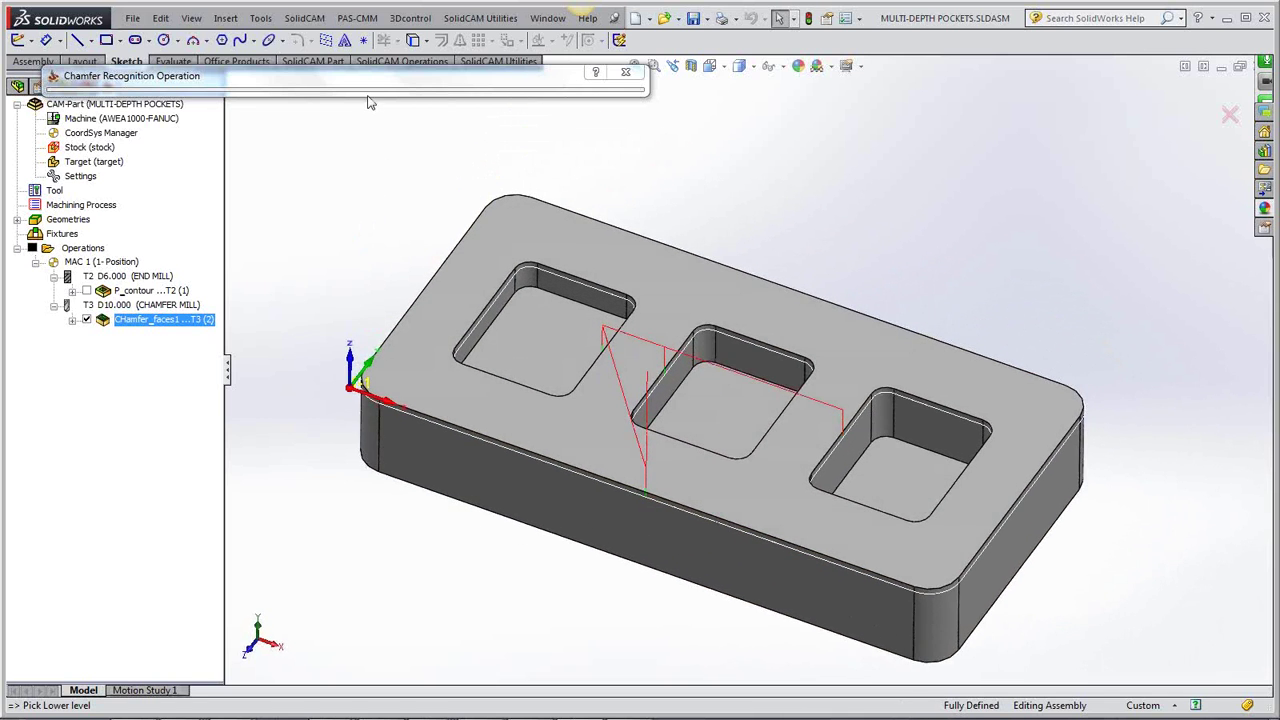
Simulate the chamfer operation in SolidVerify at the slowest speed and step through its first cutting moves.
mouse_move(374, 80)
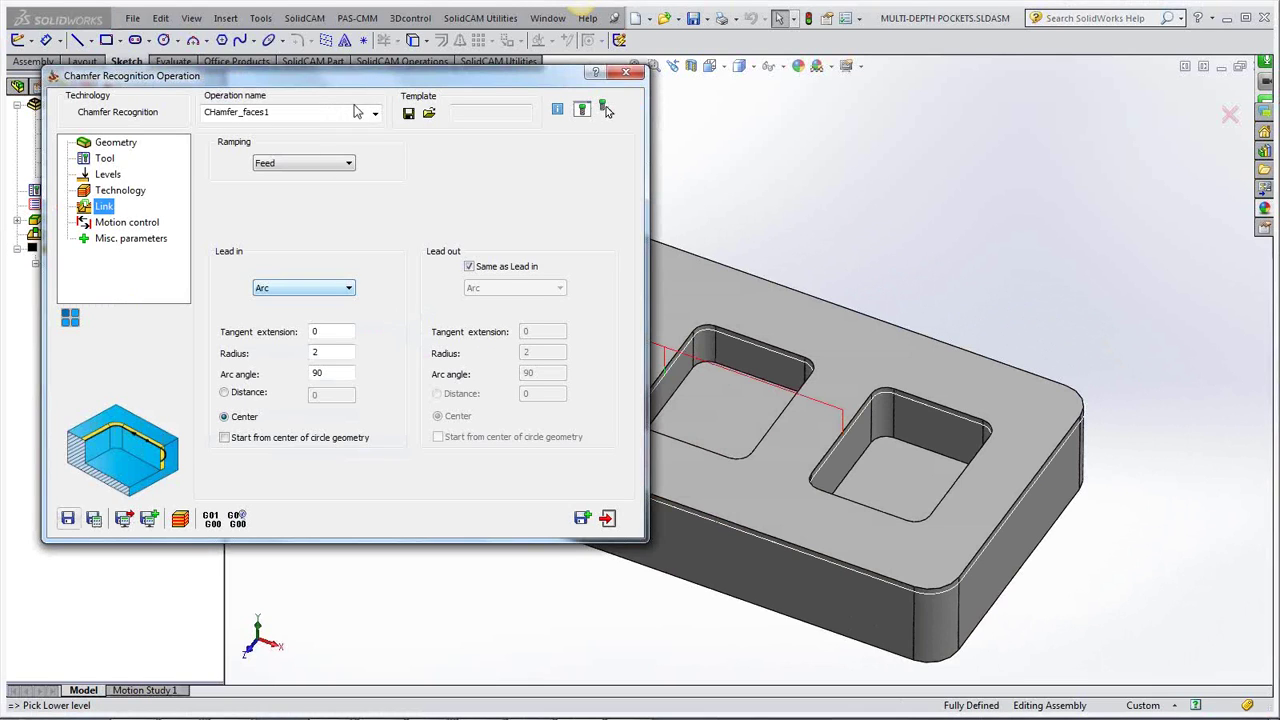
left_click(181, 519)
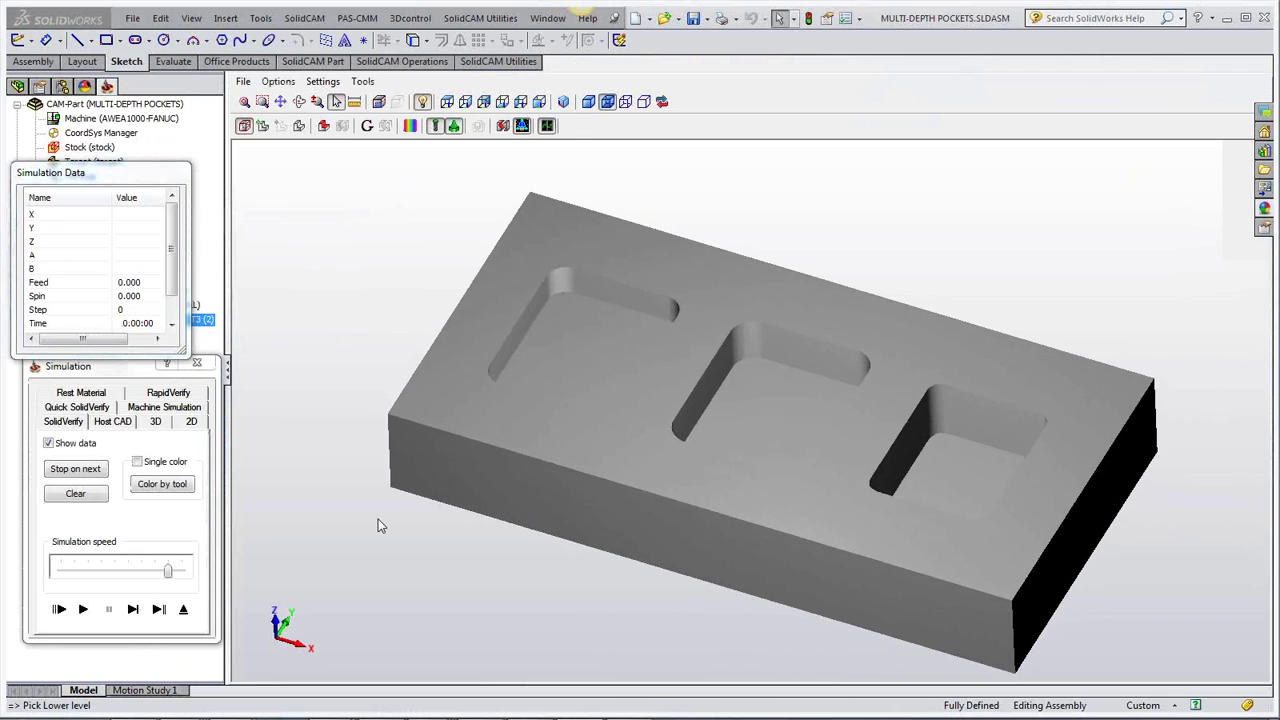
left_click_drag(167, 570, 60, 570)
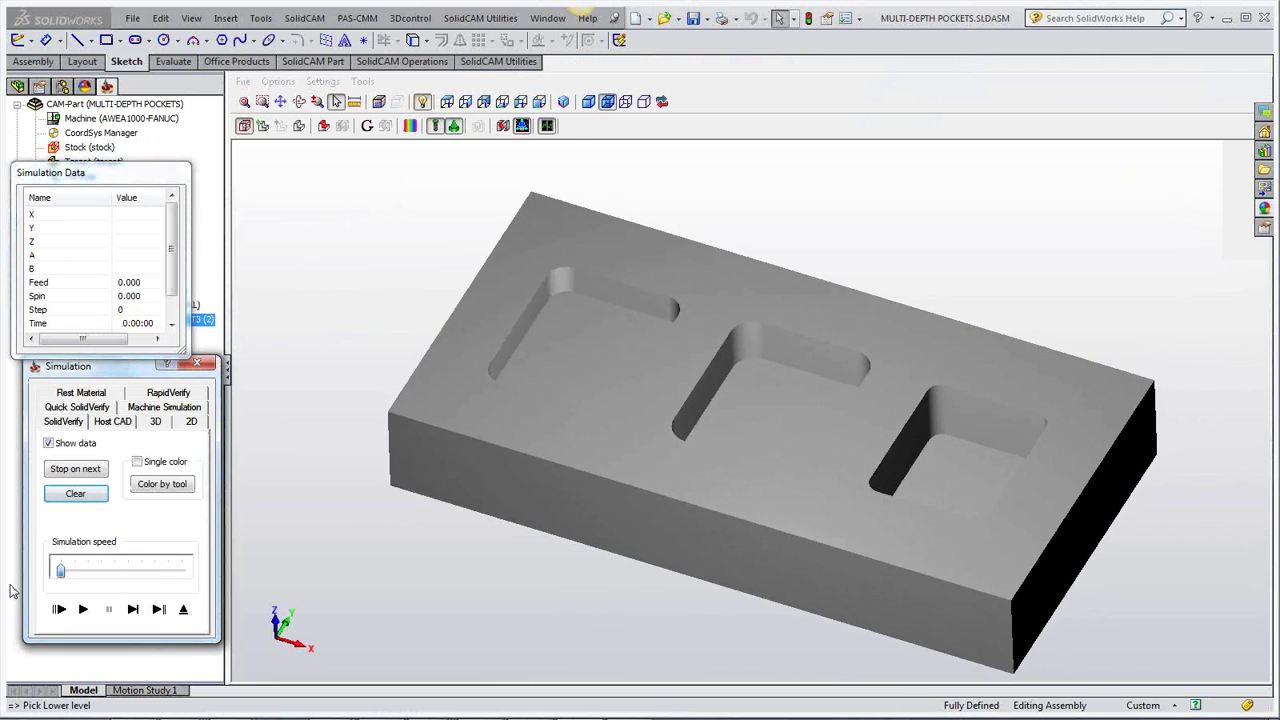
left_click(132, 609)
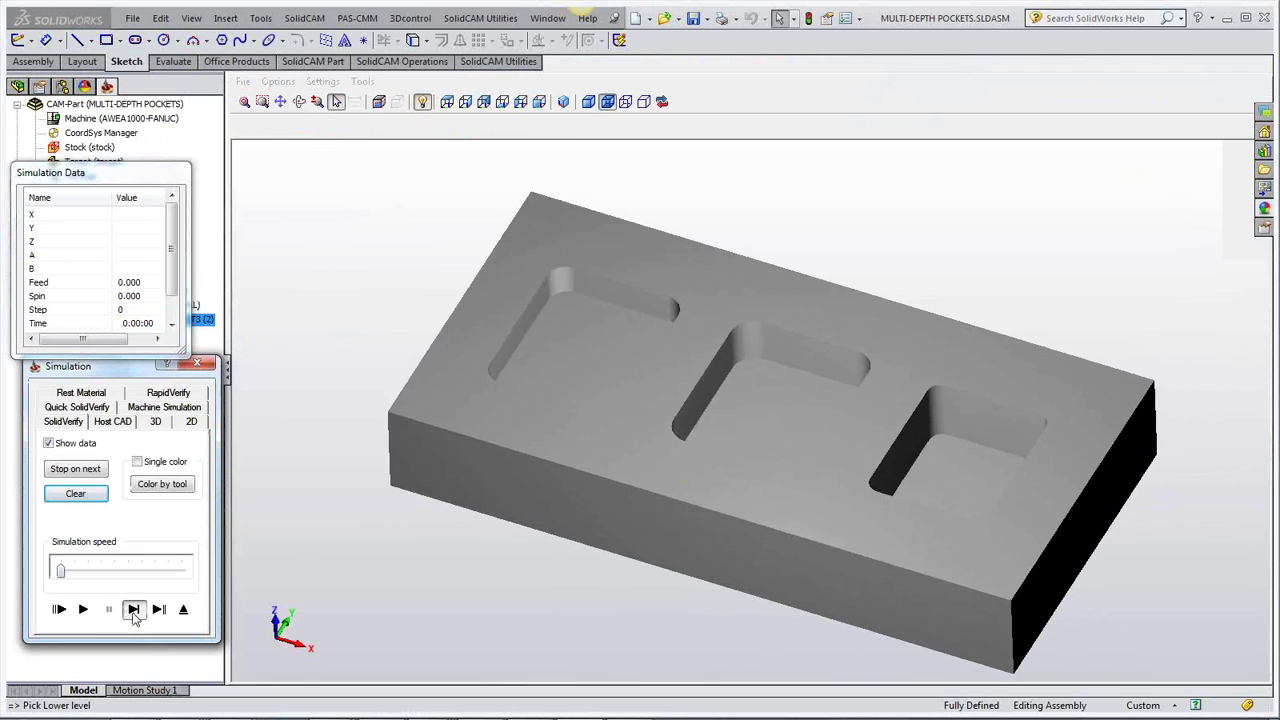
left_click(132, 609)
left_click(132, 609)
left_click(132, 609)
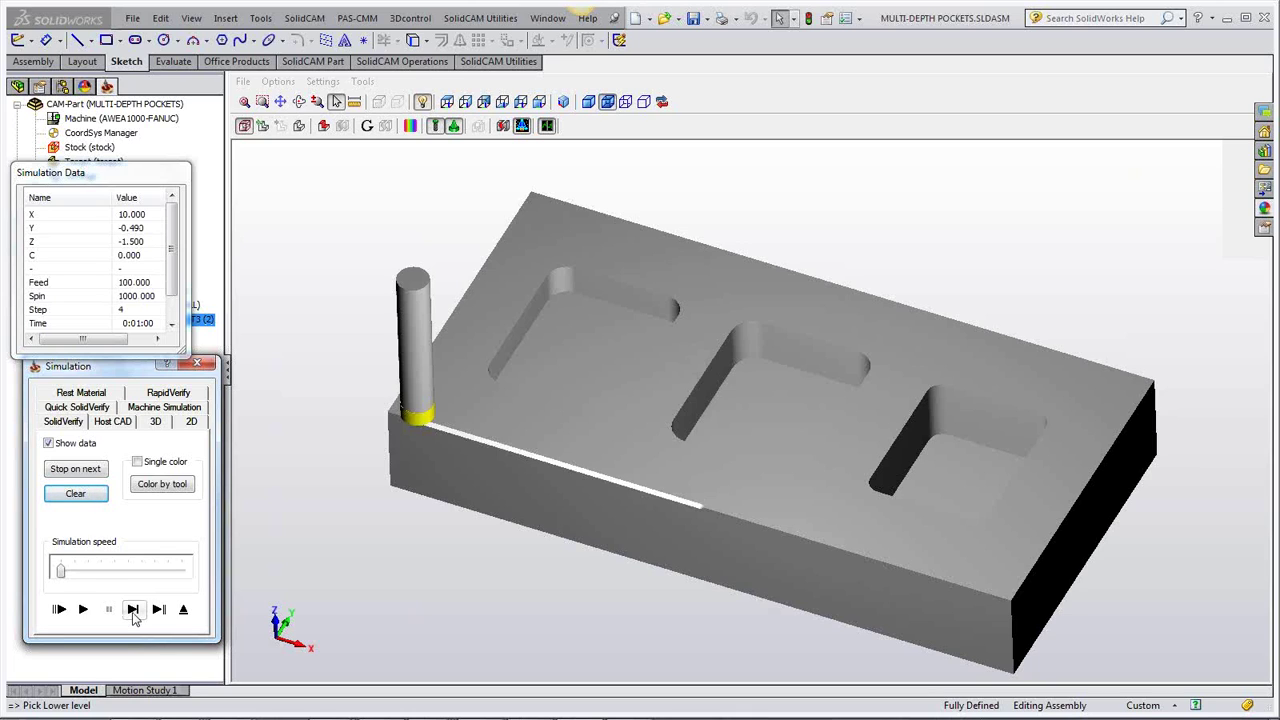
left_click(132, 609)
left_click(132, 609)
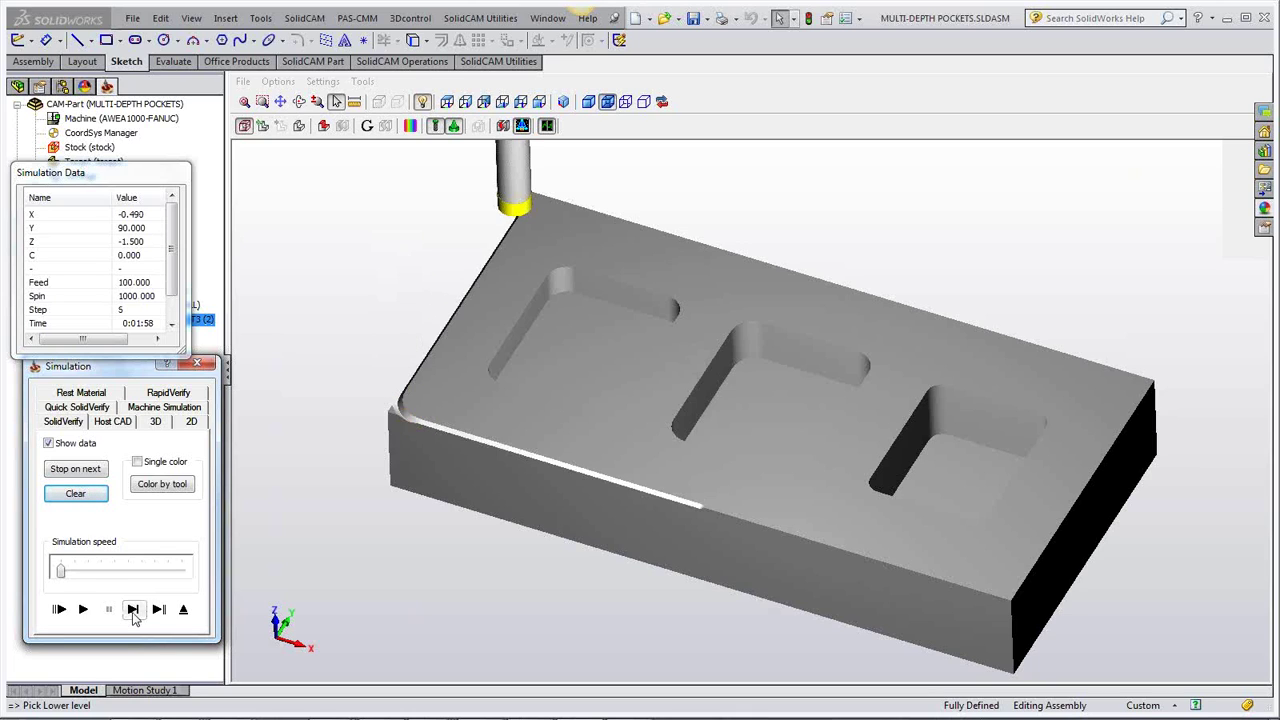
Play the rest of the chamfer simulation, inspect the machined edges from another angle, and close the simulation and operation.
left_click(84, 612)
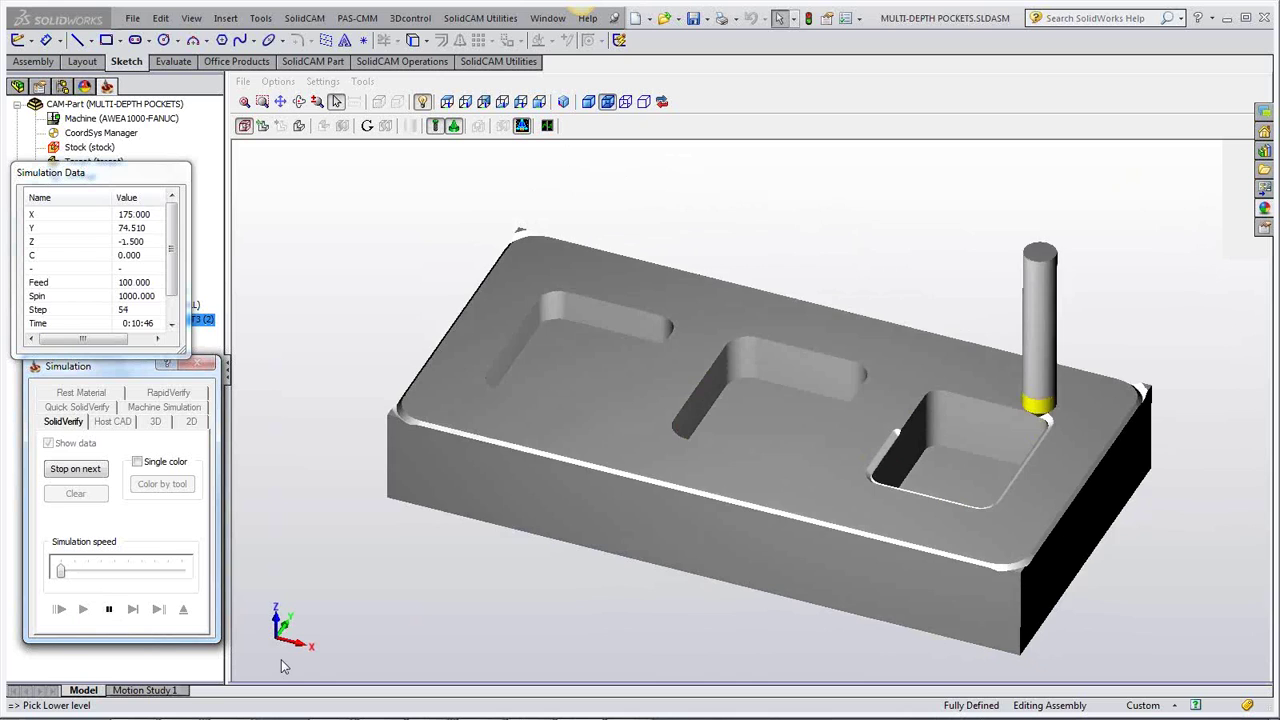
middle_click_drag(281, 665, 318, 594)
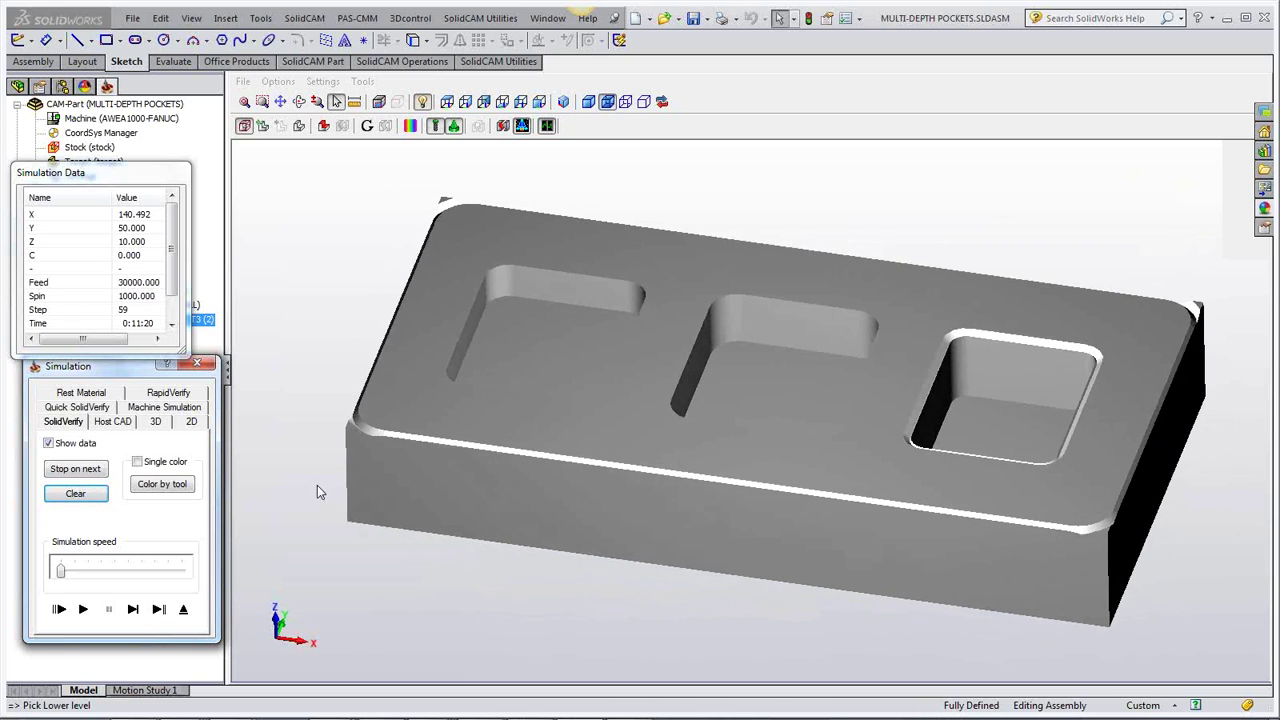
left_click(207, 370)
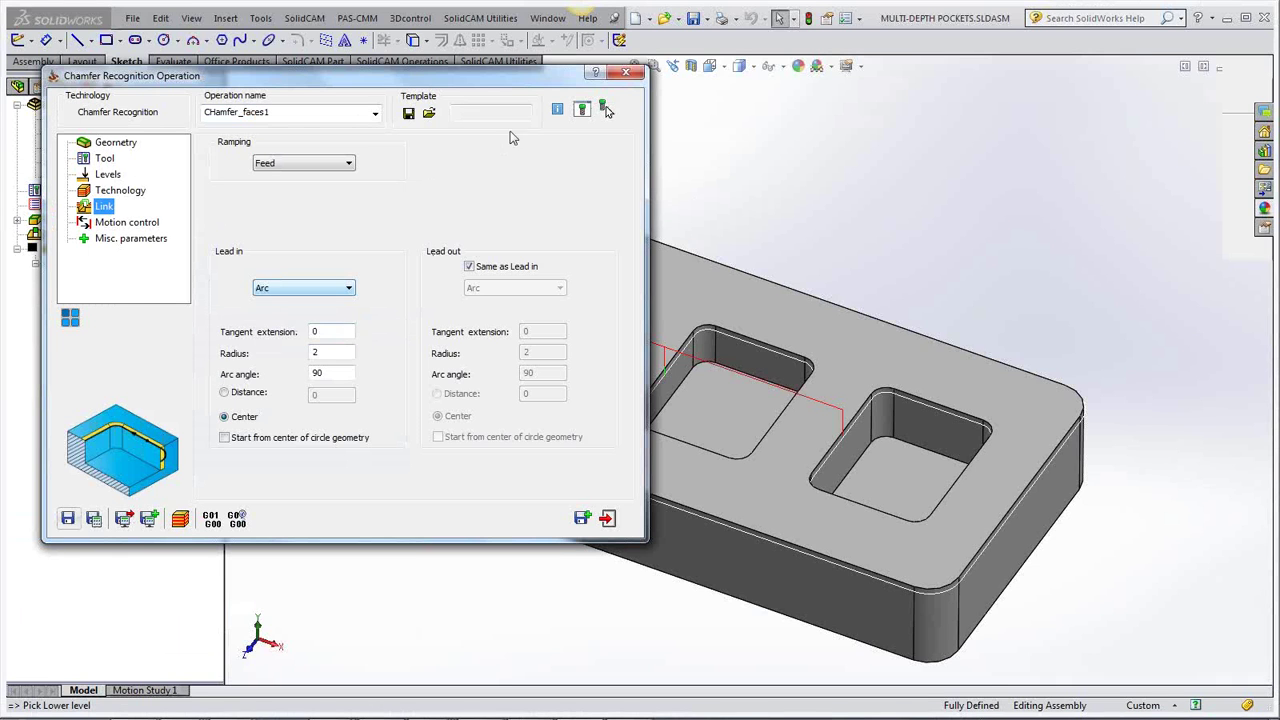
left_click(625, 73)
Edit the P_contour pocket operation's geometry offsets, set the offset to 0 for all chains, and close the operation.
left_click(141, 291)
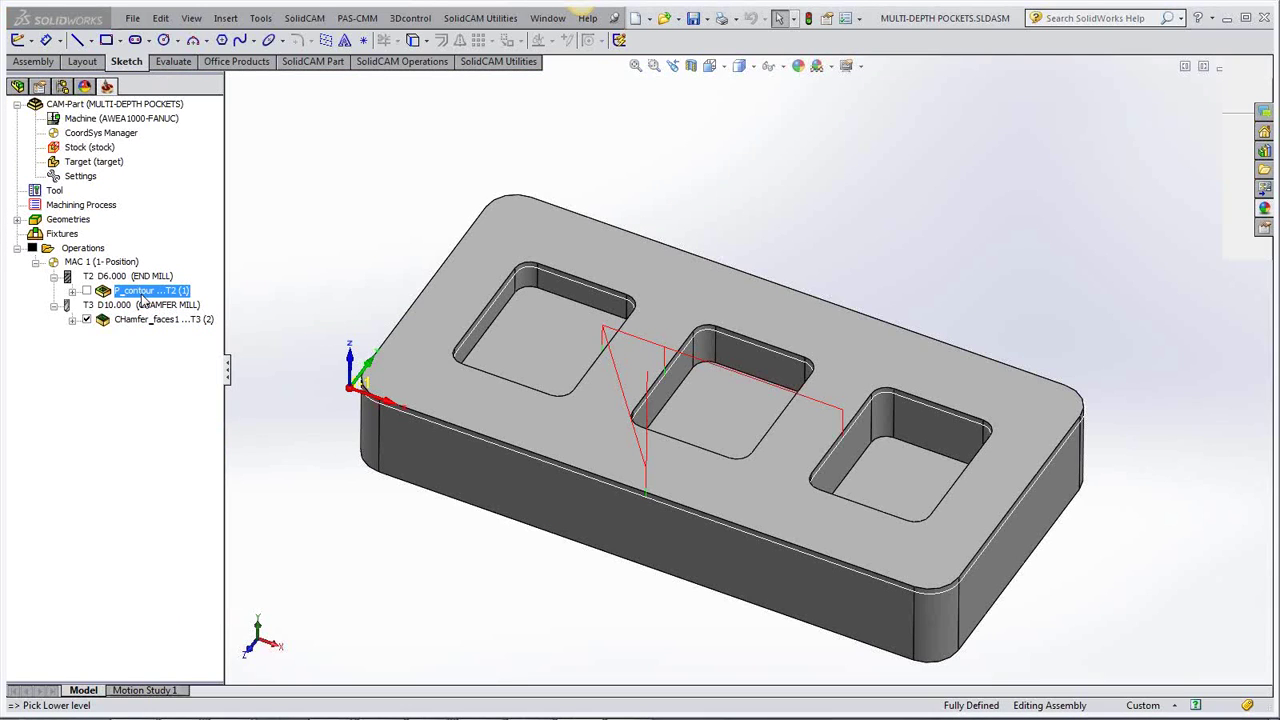
double_click(143, 296)
left_click(120, 190)
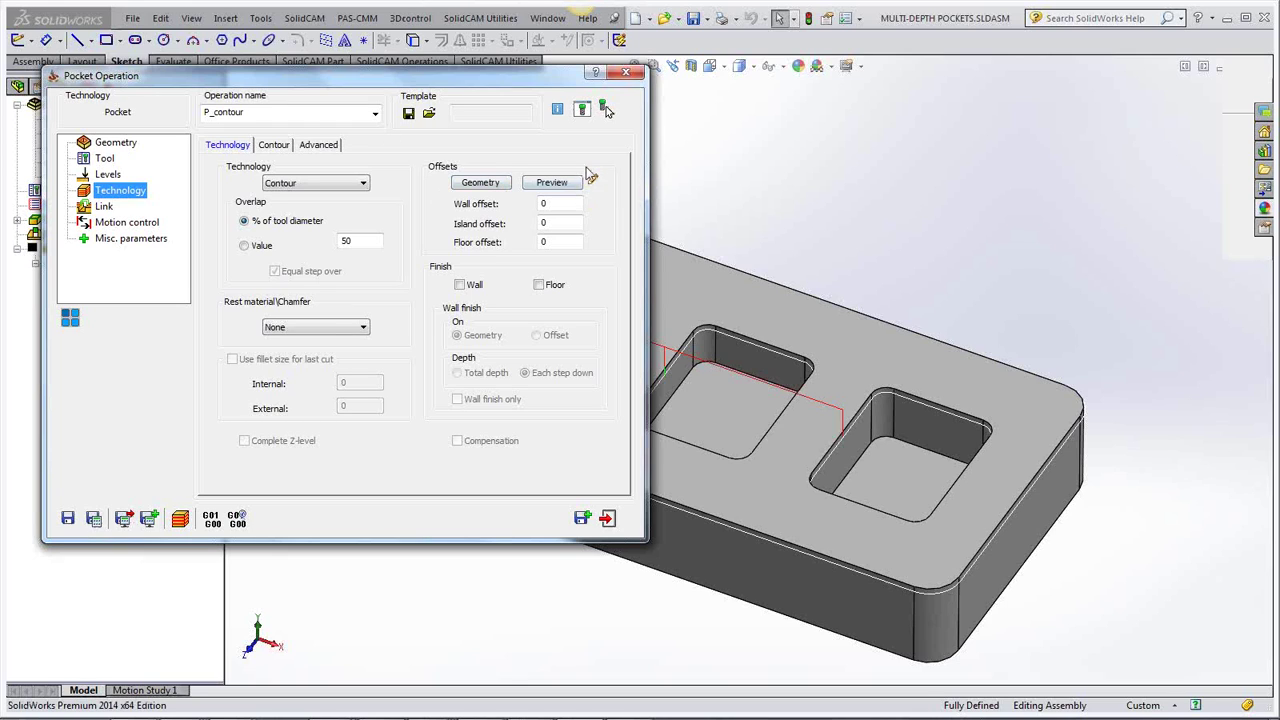
left_click(480, 183)
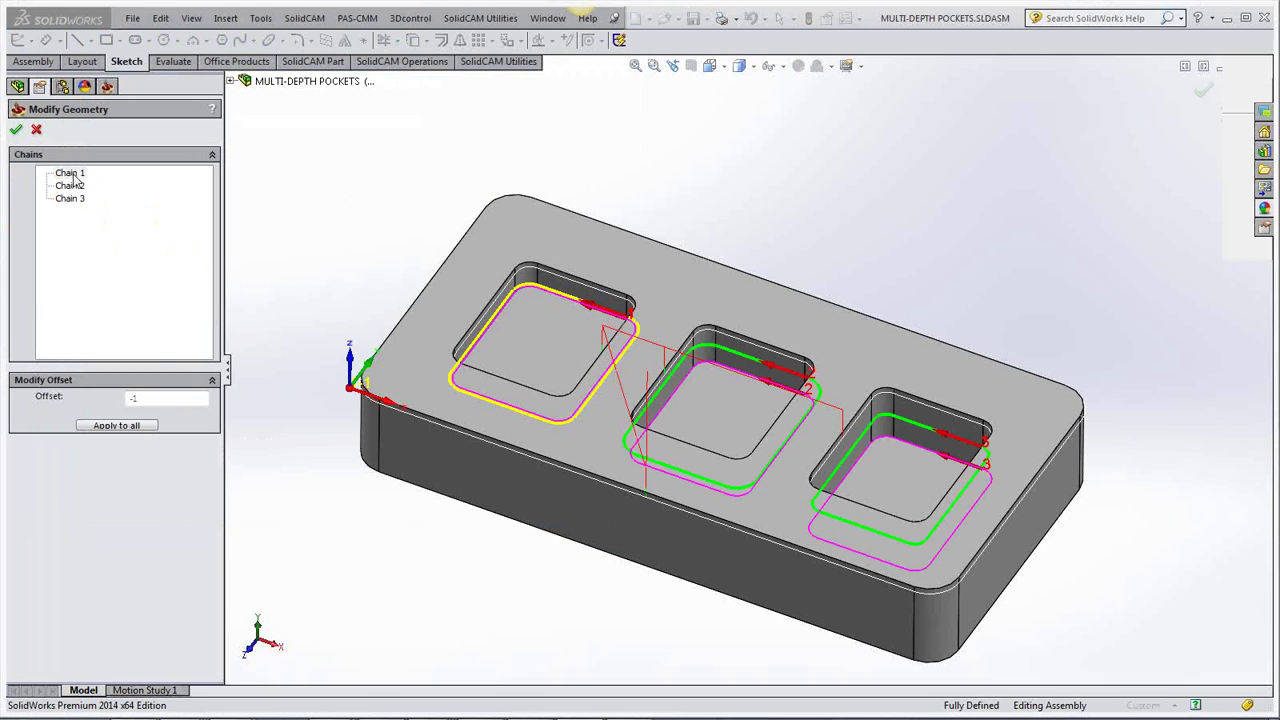
key("BackSpace")
key("BackSpace")
type("0")
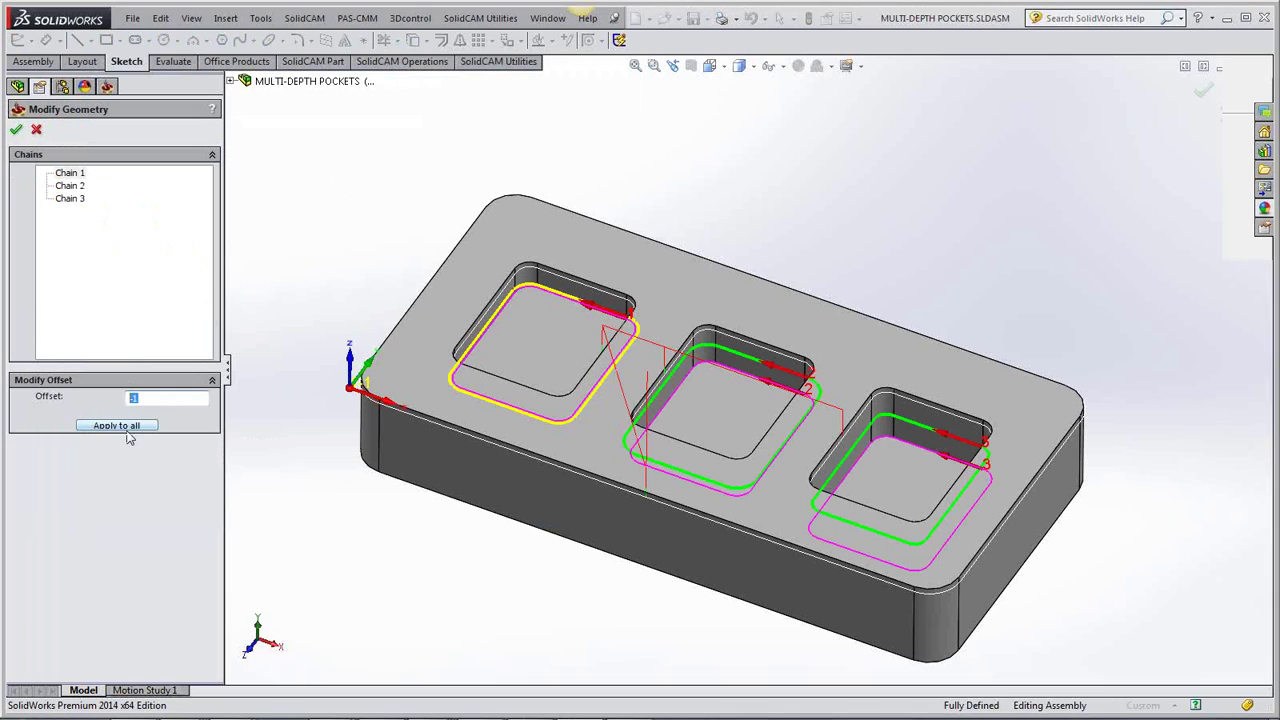
left_click(130, 428)
left_click(124, 426)
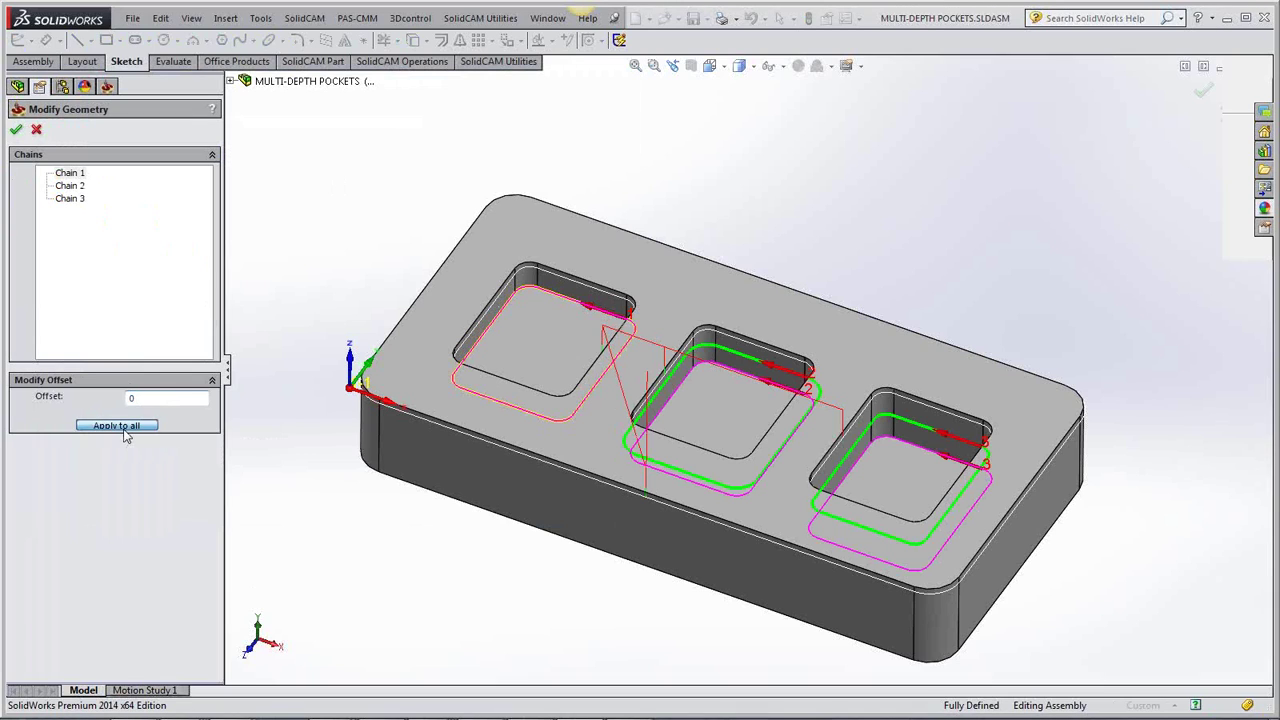
left_click(16, 130)
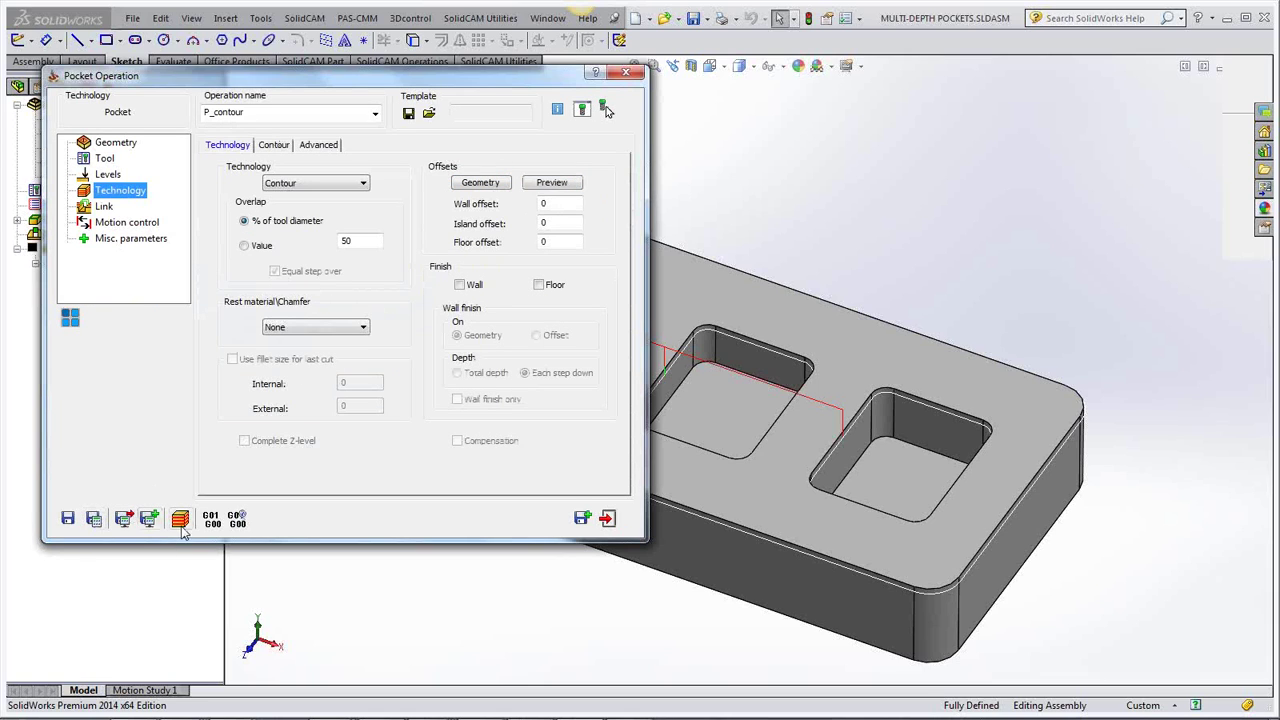
left_click(625, 72)
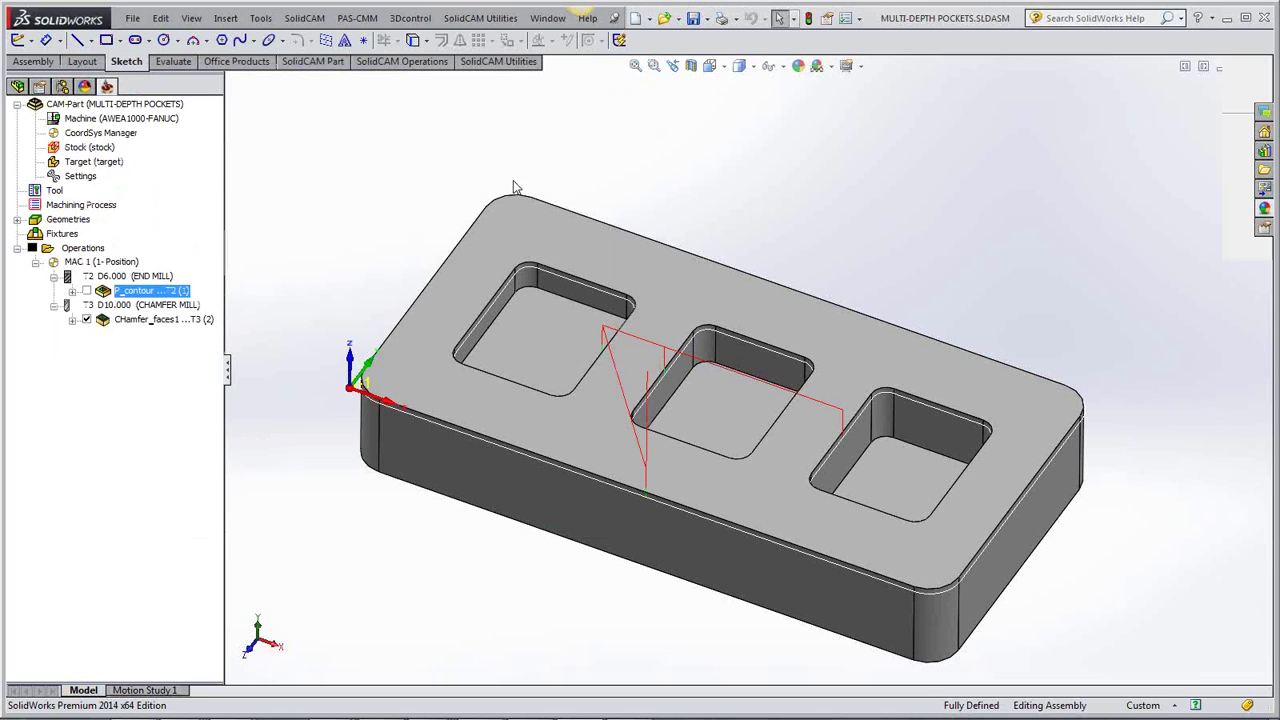
Reopen the CHamfer_faces1 operation, rerun its SolidVerify simulation, and close the simulation and operation.
left_click(138, 319)
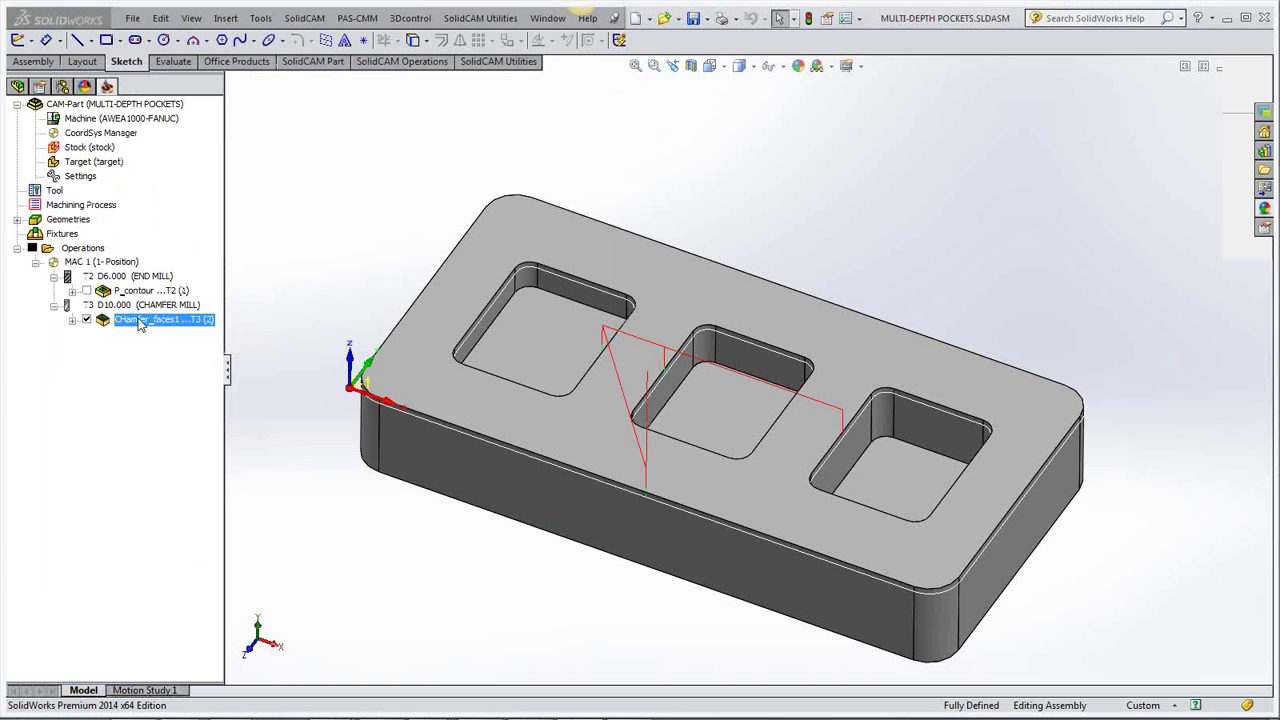
double_click(138, 319)
left_click(180, 519)
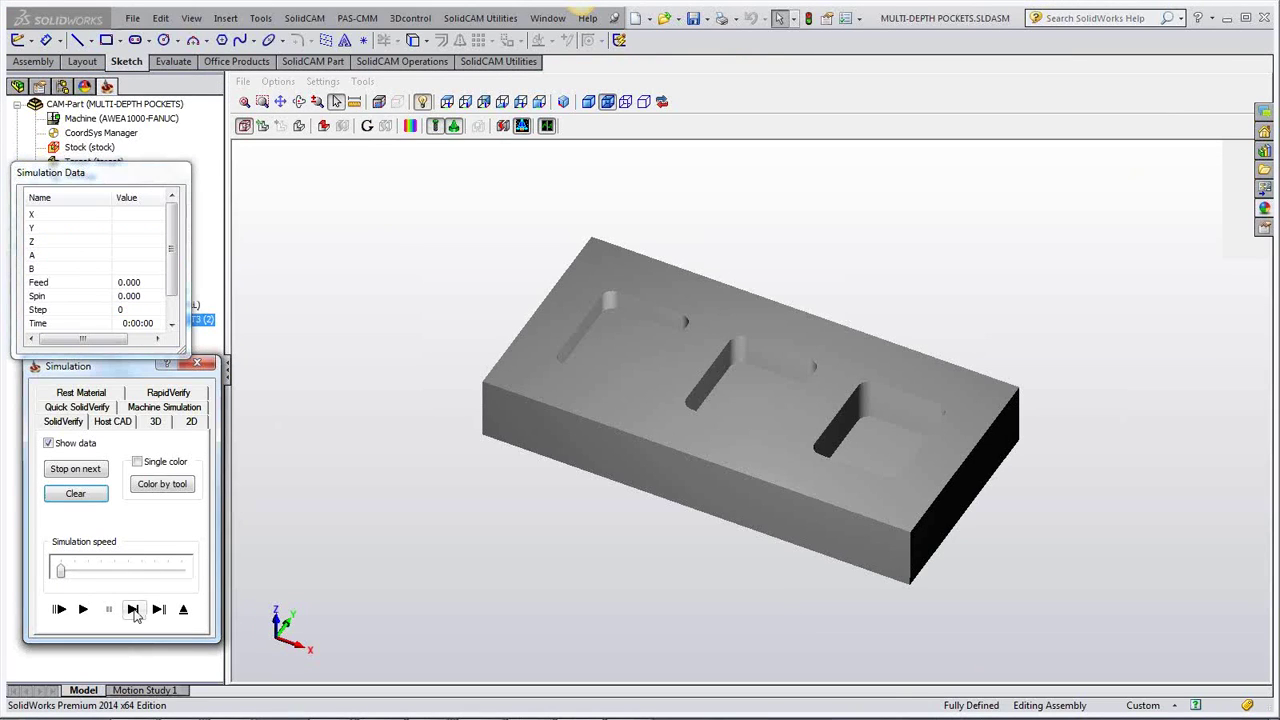
left_click(133, 609)
left_click(84, 610)
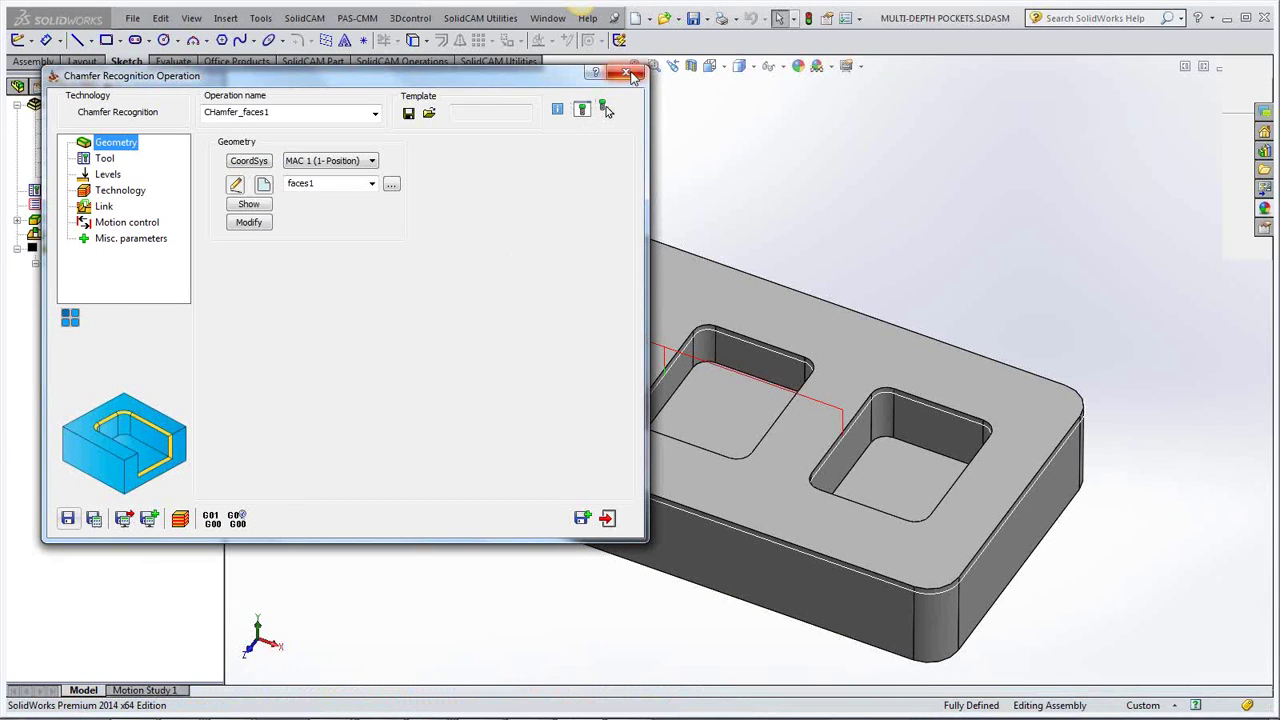
left_click(626, 74)
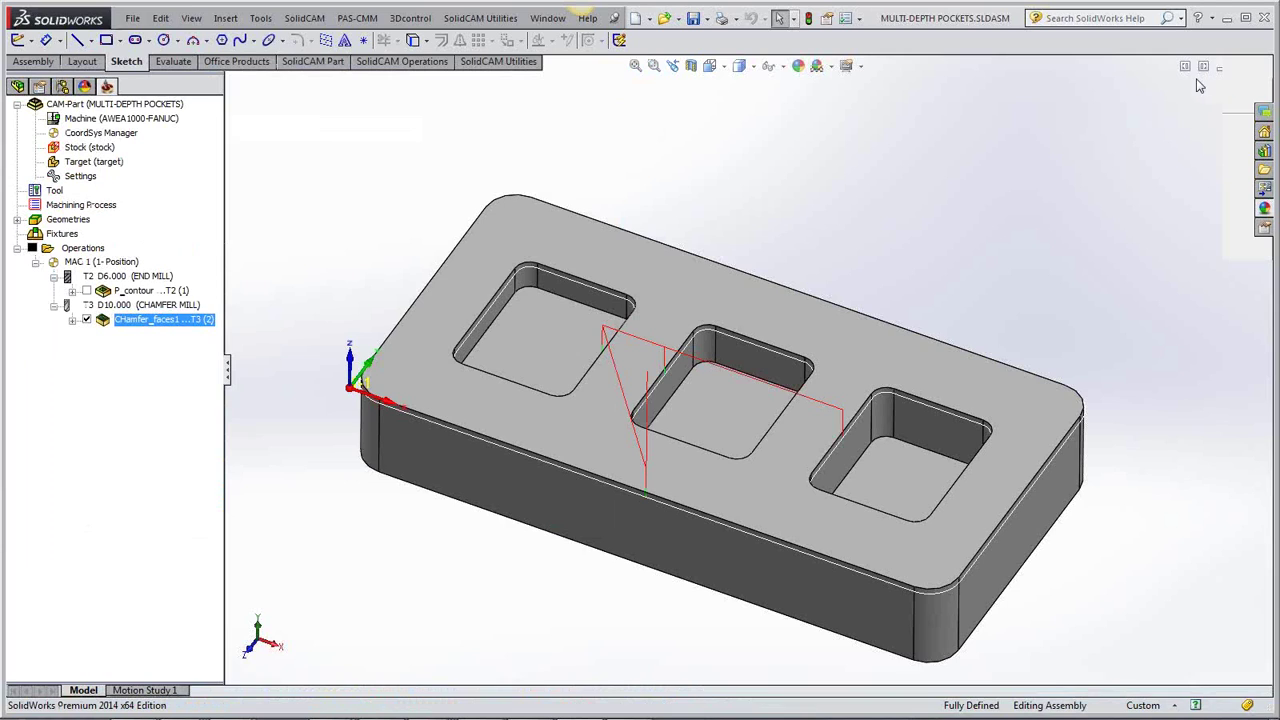
Open the recent CAM-Part POCKET RECOGNITION BY COLOUR.
left_click(1245, 20)
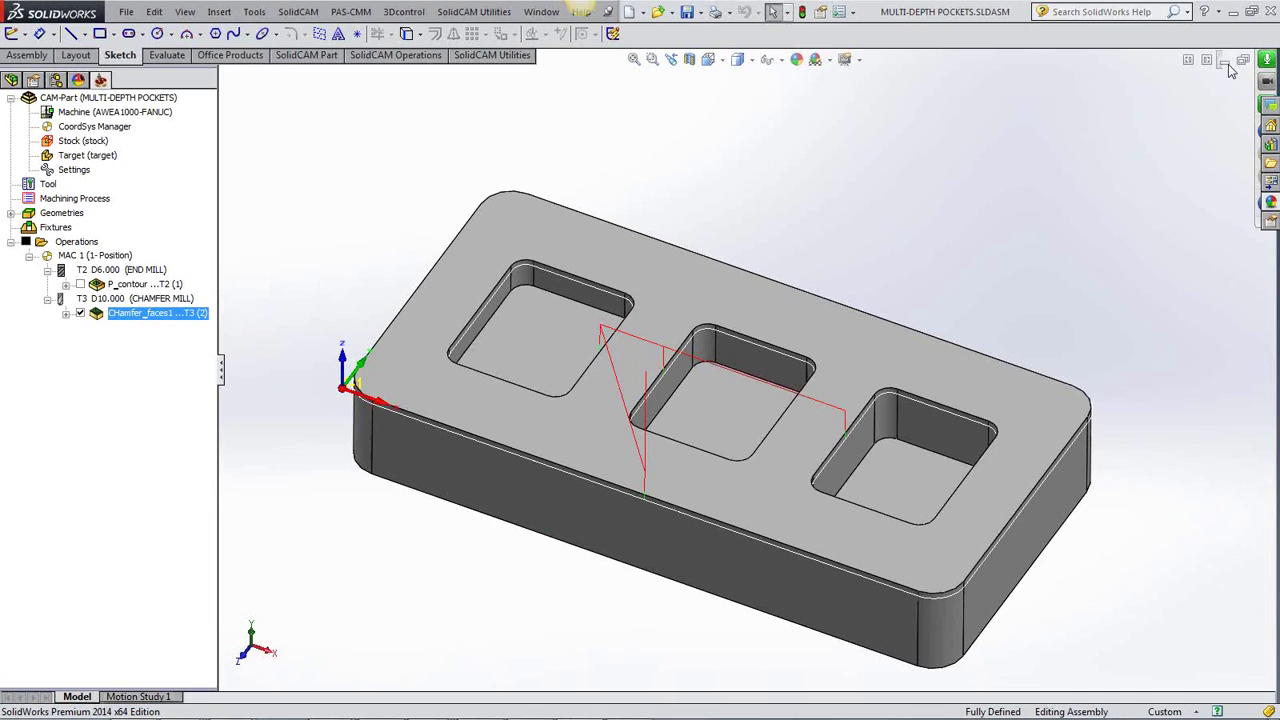
left_click(1242, 18)
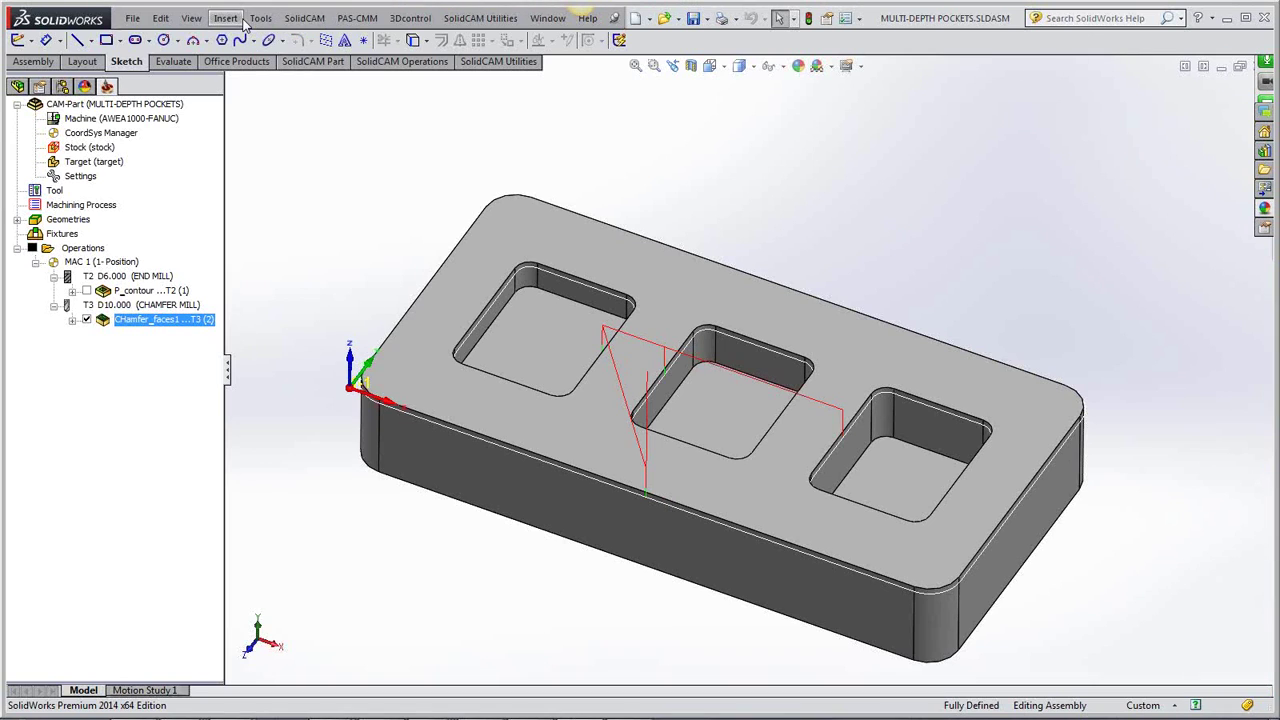
left_click(292, 19)
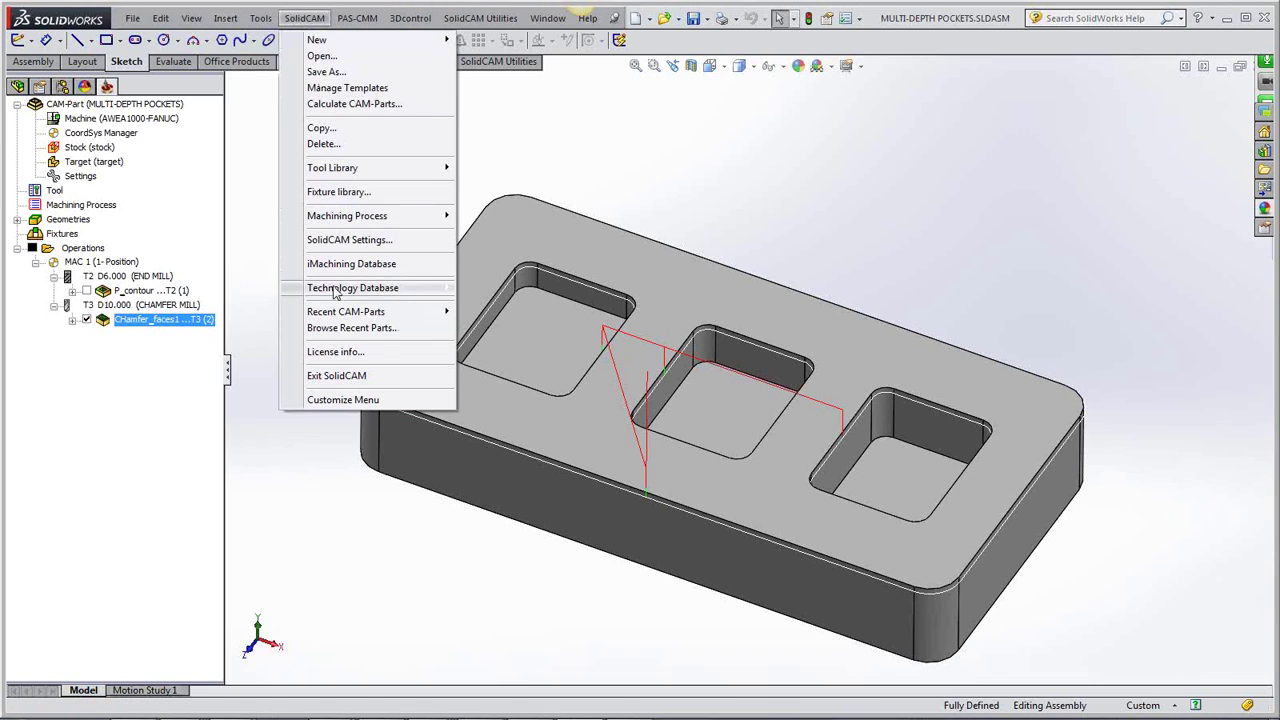
mouse_move(327, 318)
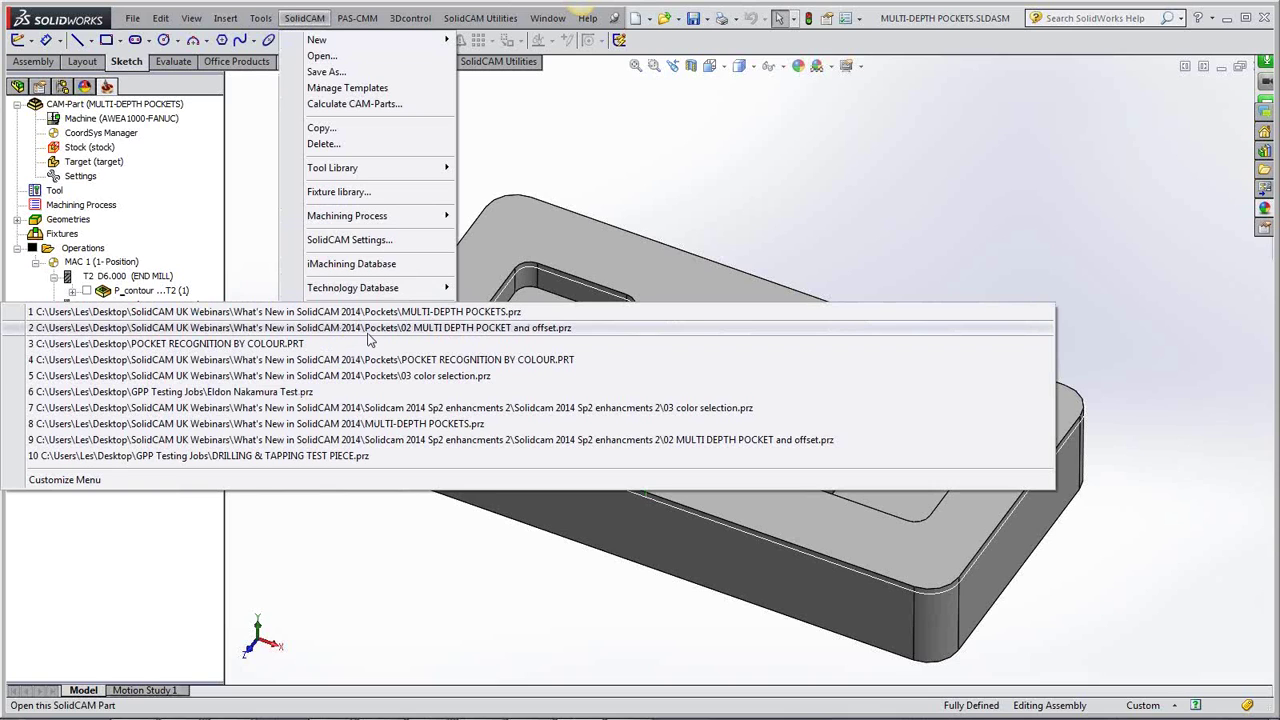
left_click(310, 338)
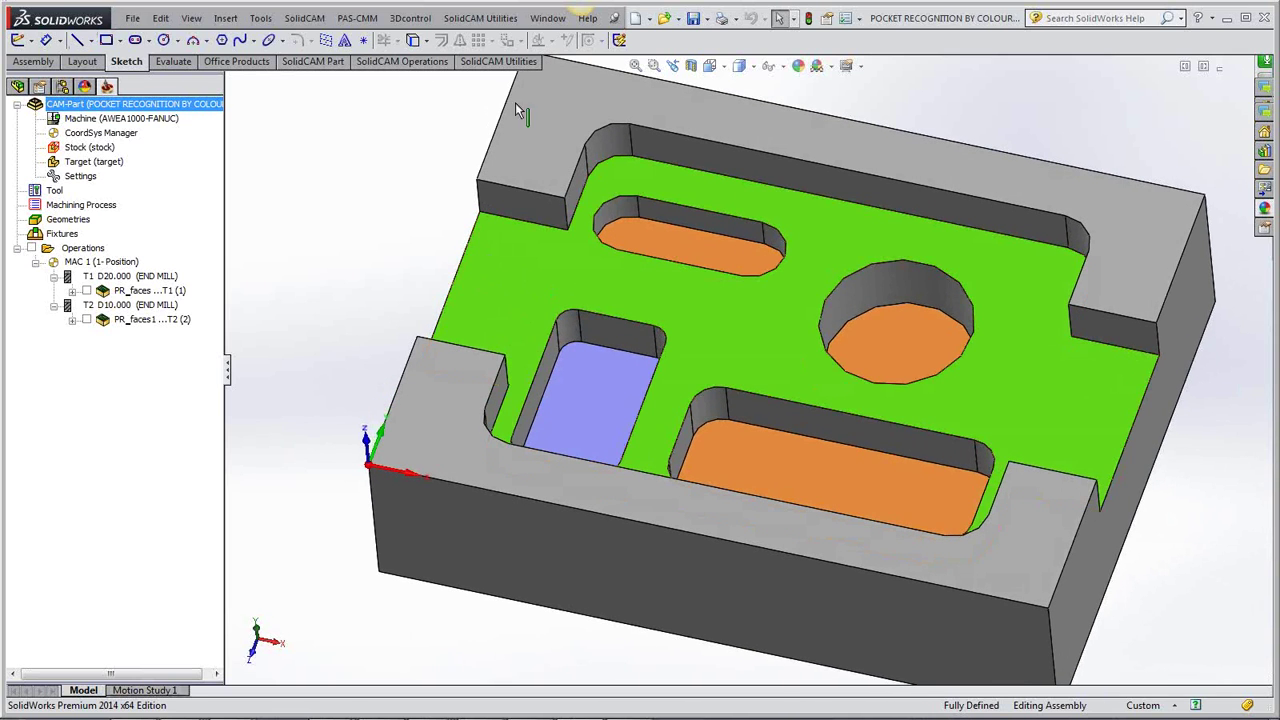
Check the corner radii of the green open pocket, the orange slot, the large orange rectangular pocket and the blue pocket.
left_click(603, 135)
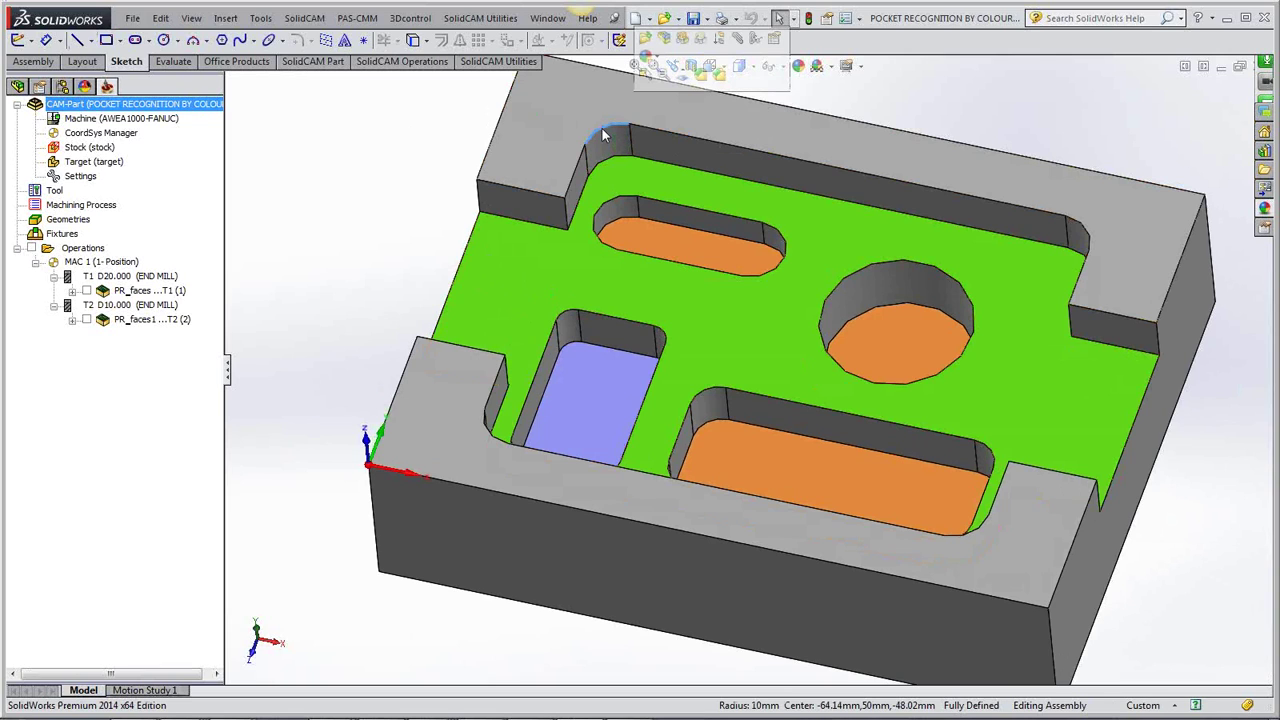
left_click(386, 246)
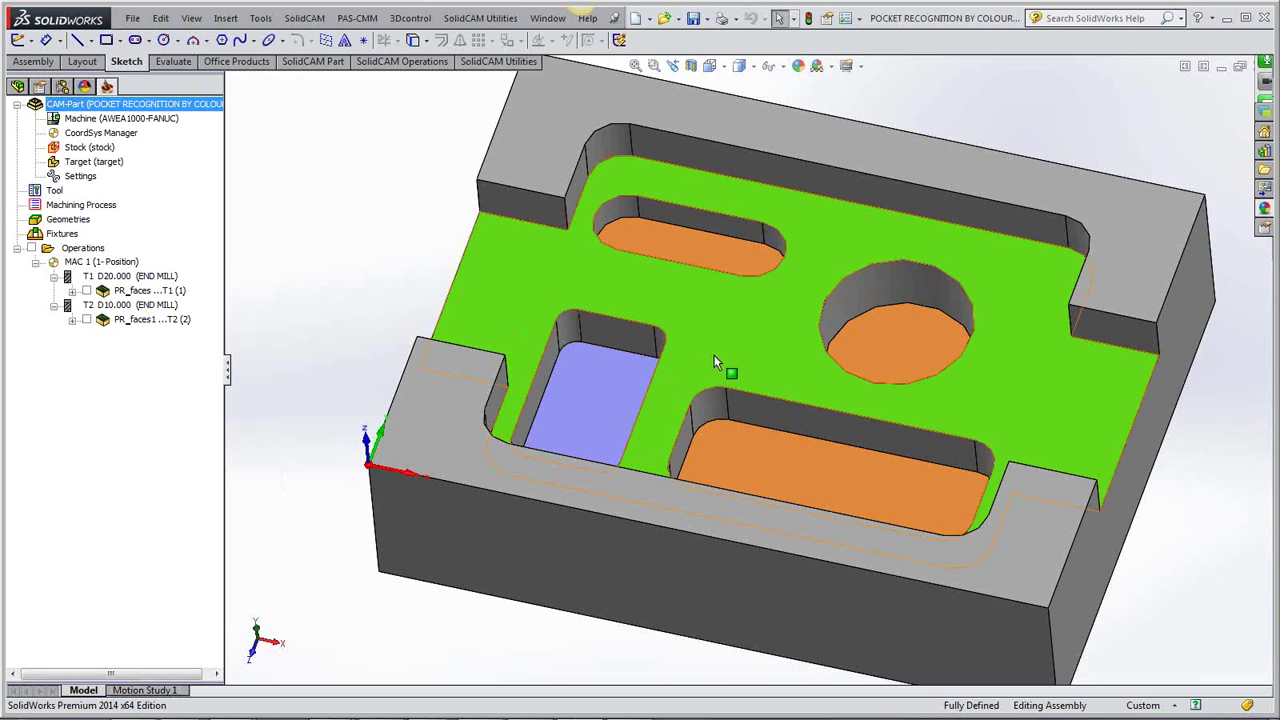
left_click(612, 209)
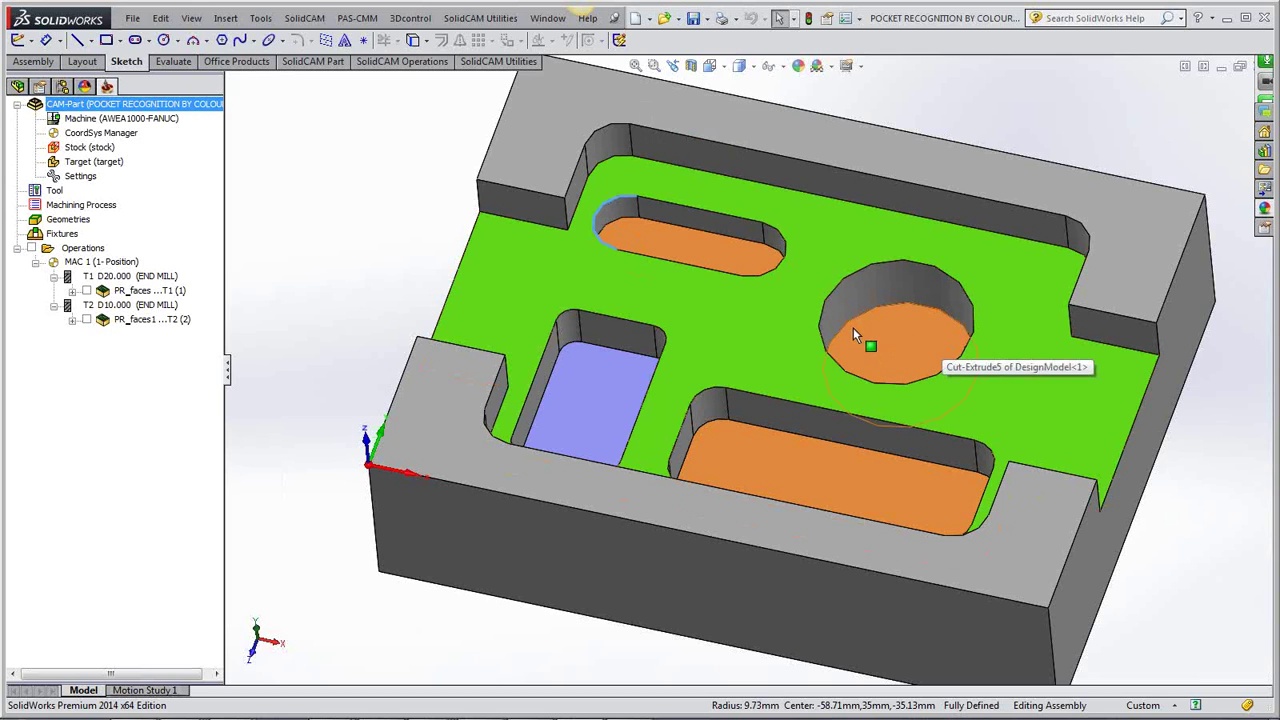
left_click(711, 390)
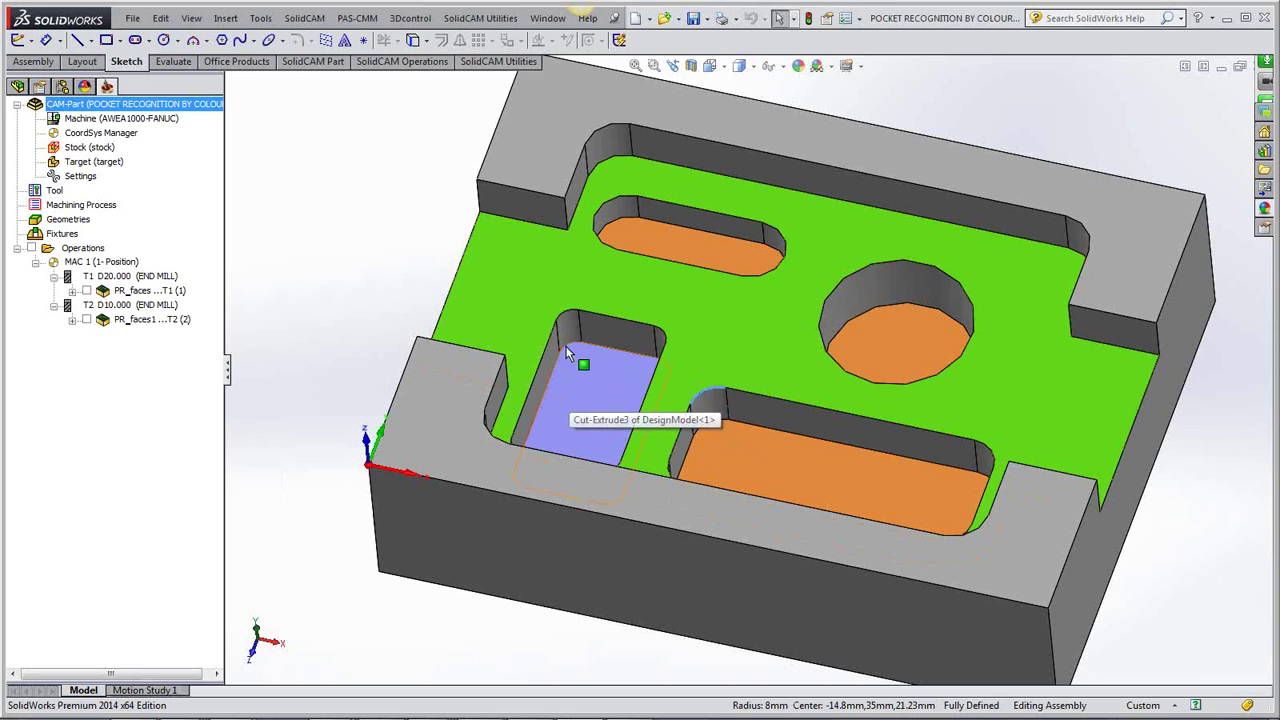
left_click(566, 314)
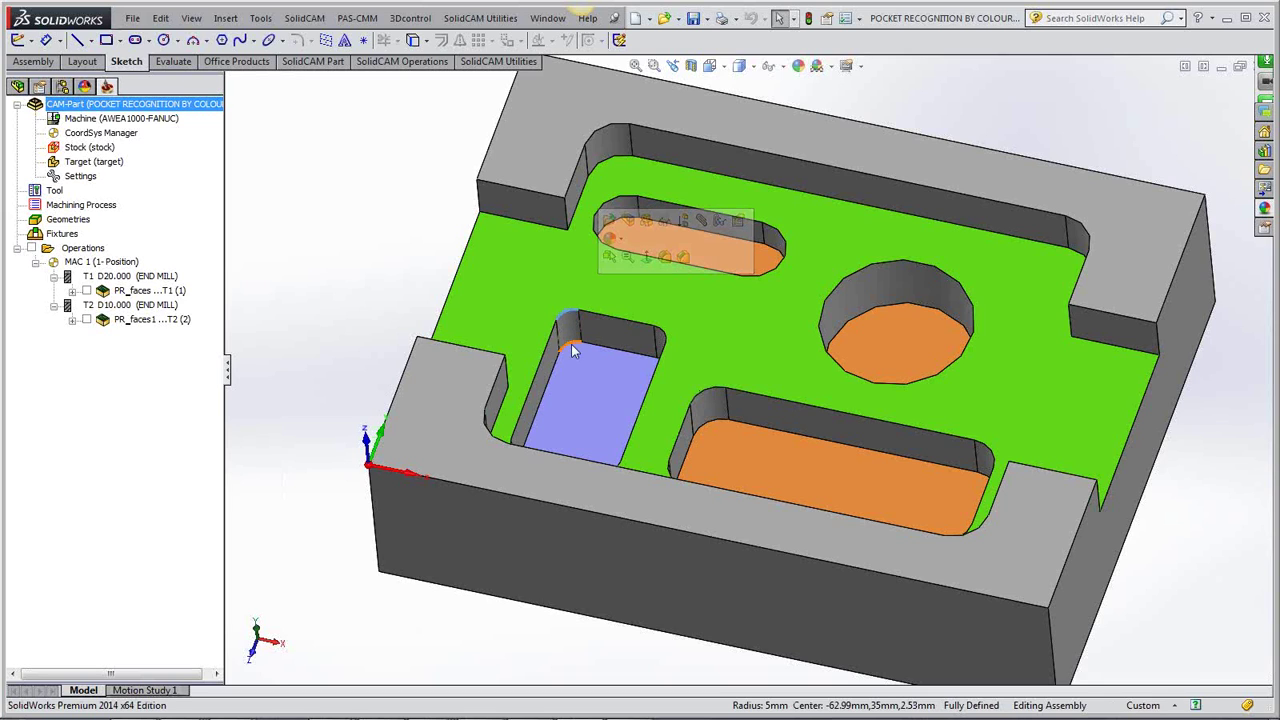
left_click(369, 236)
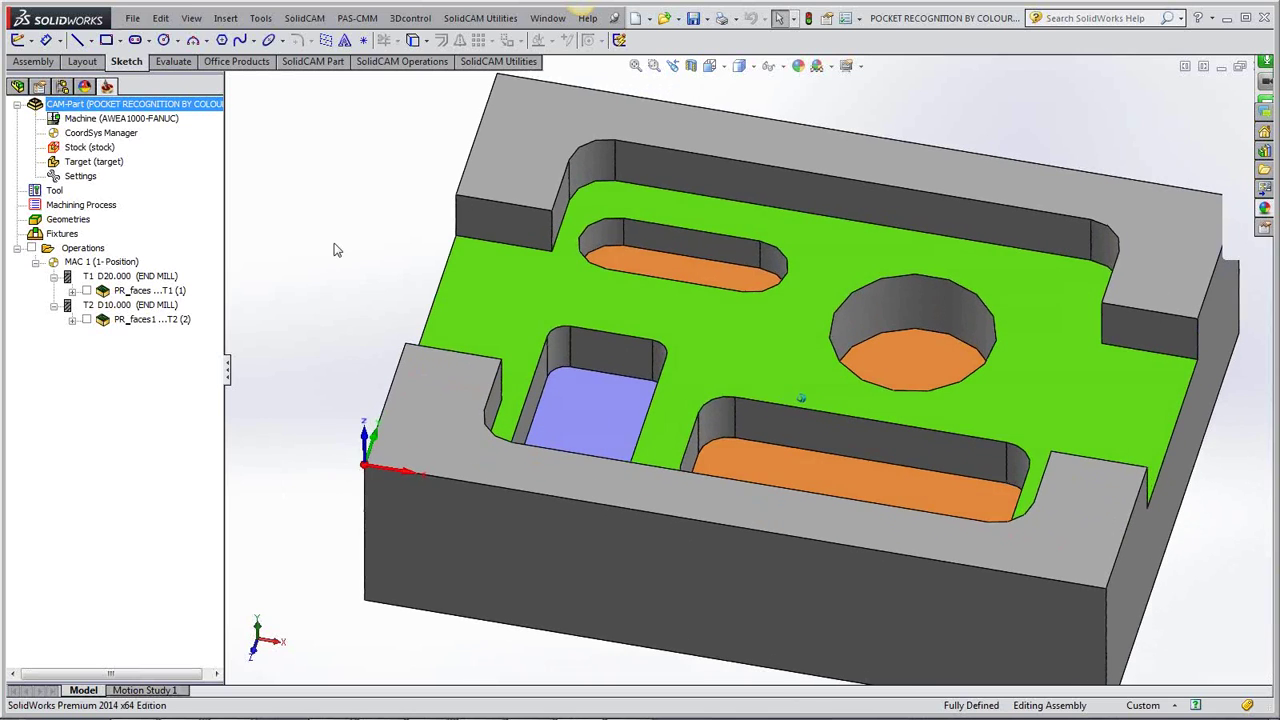
Delete both existing pocket recognition operations, the one using T1 and the one using T2.
left_click(146, 291)
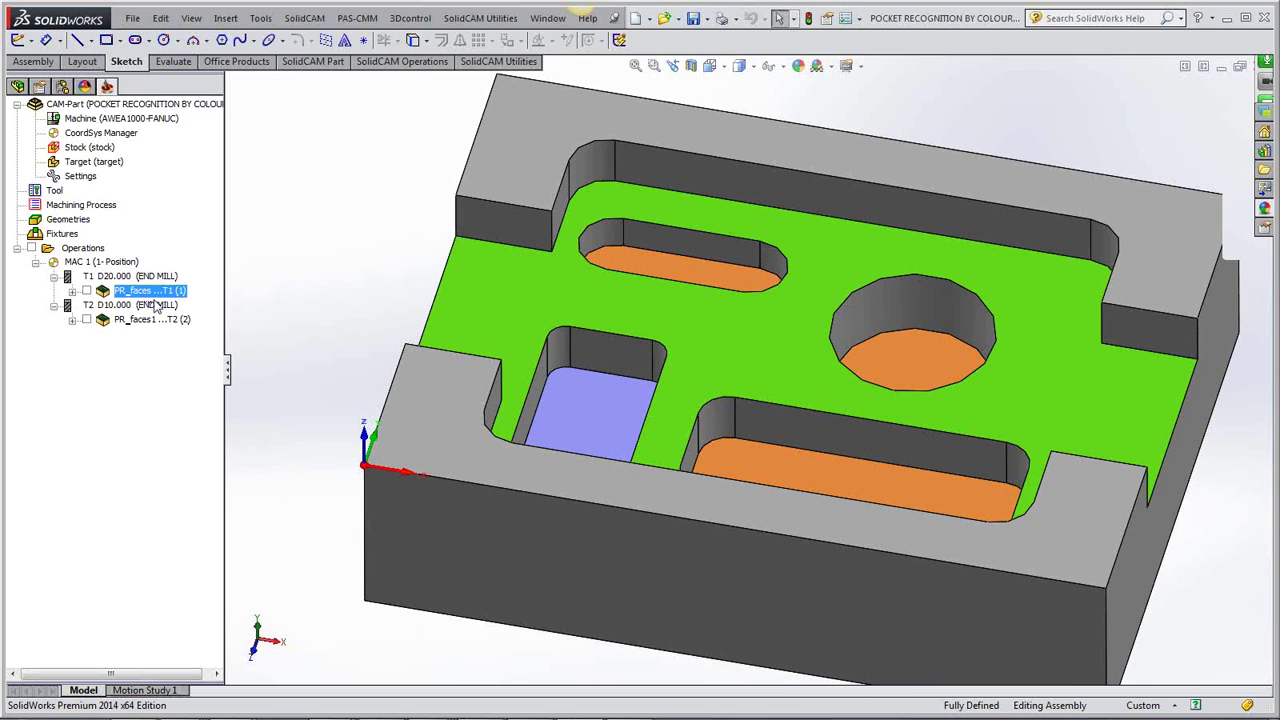
left_click(145, 320, "ctrl")
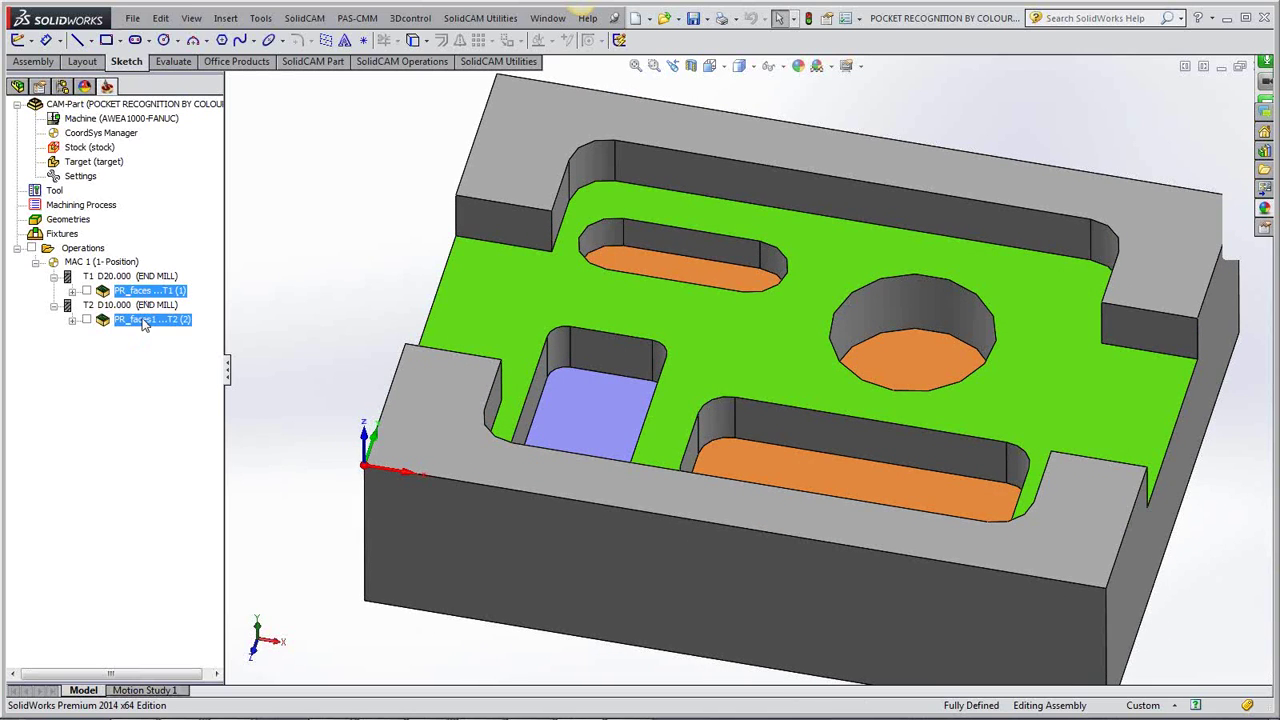
right_click(145, 321)
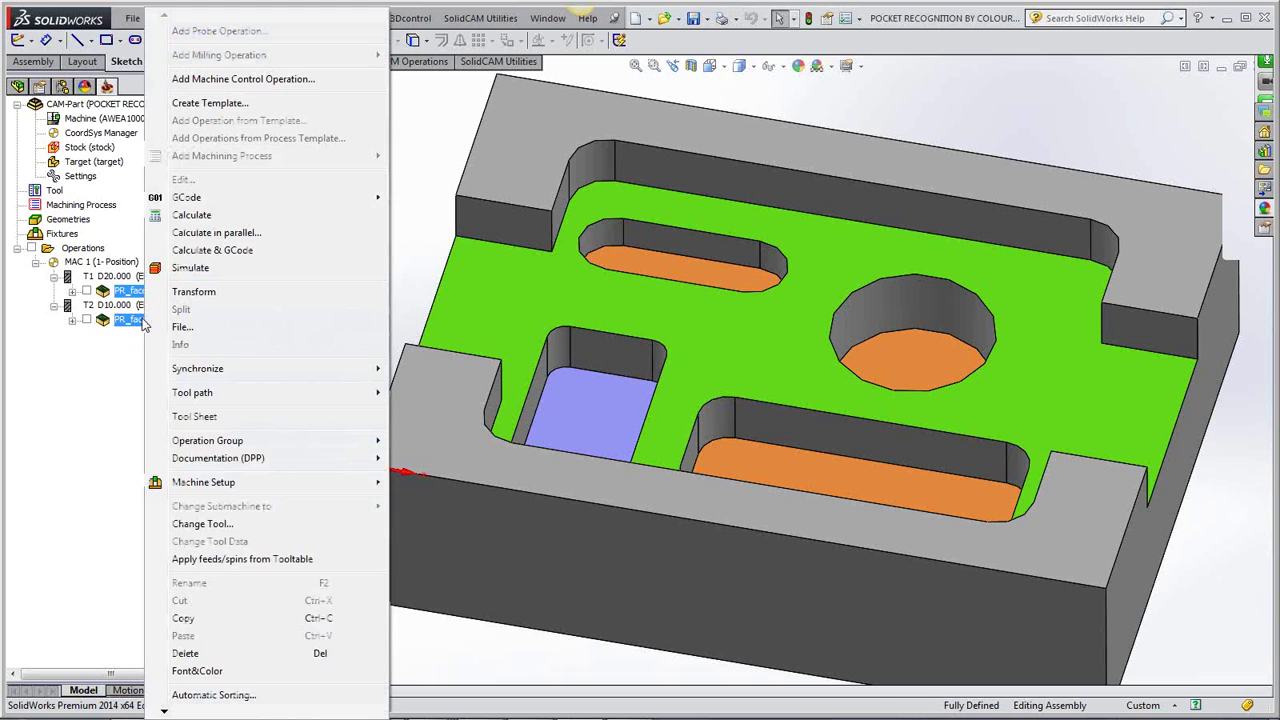
left_click(186, 653)
left_click(266, 152)
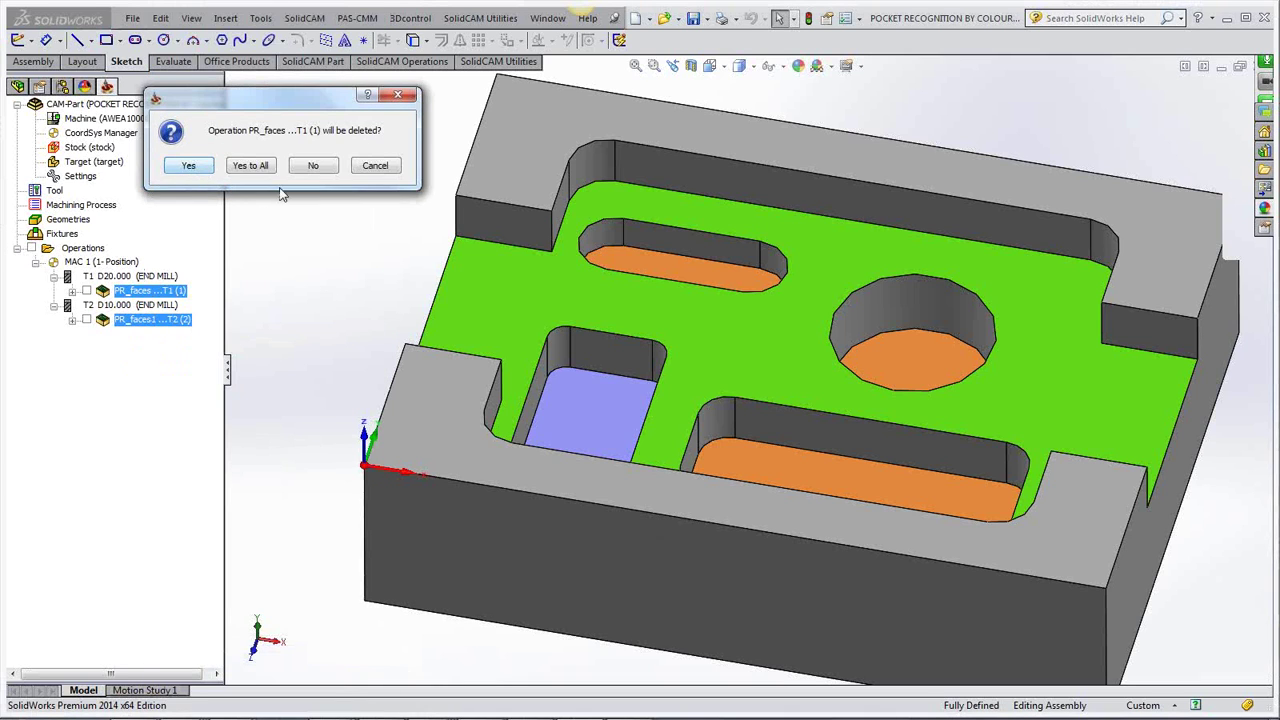
left_click(251, 165)
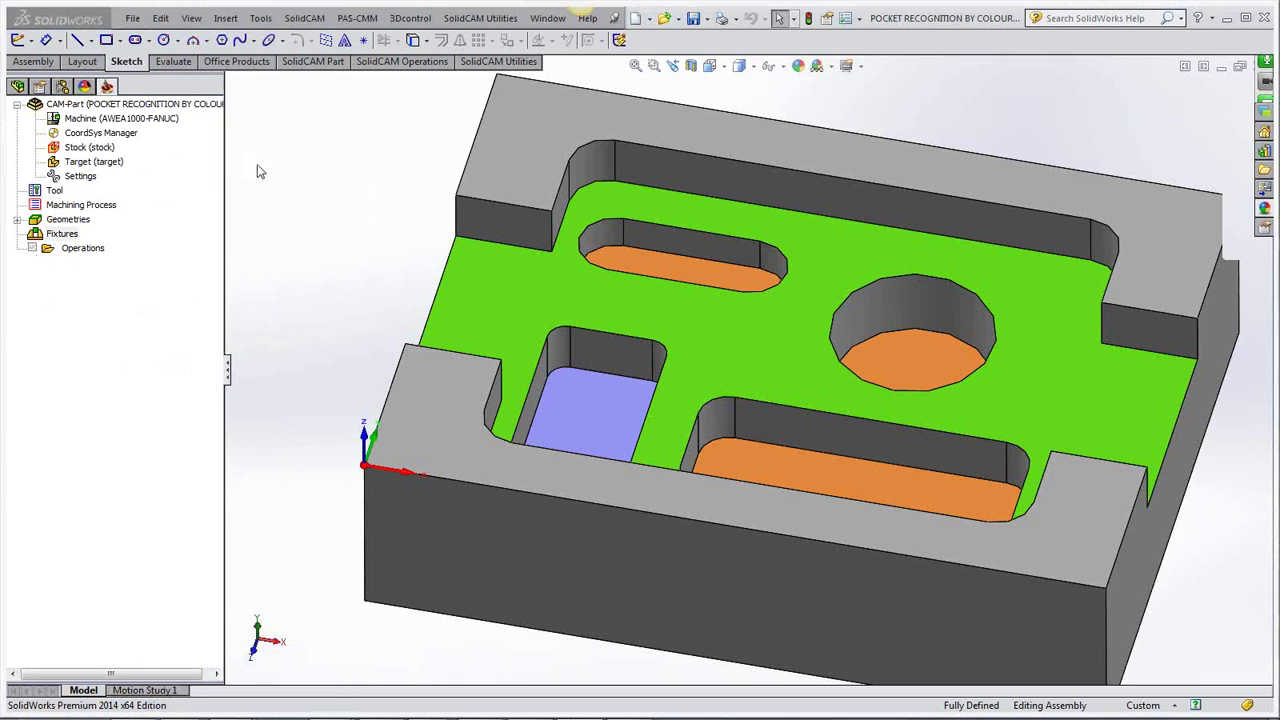
left_click(329, 238)
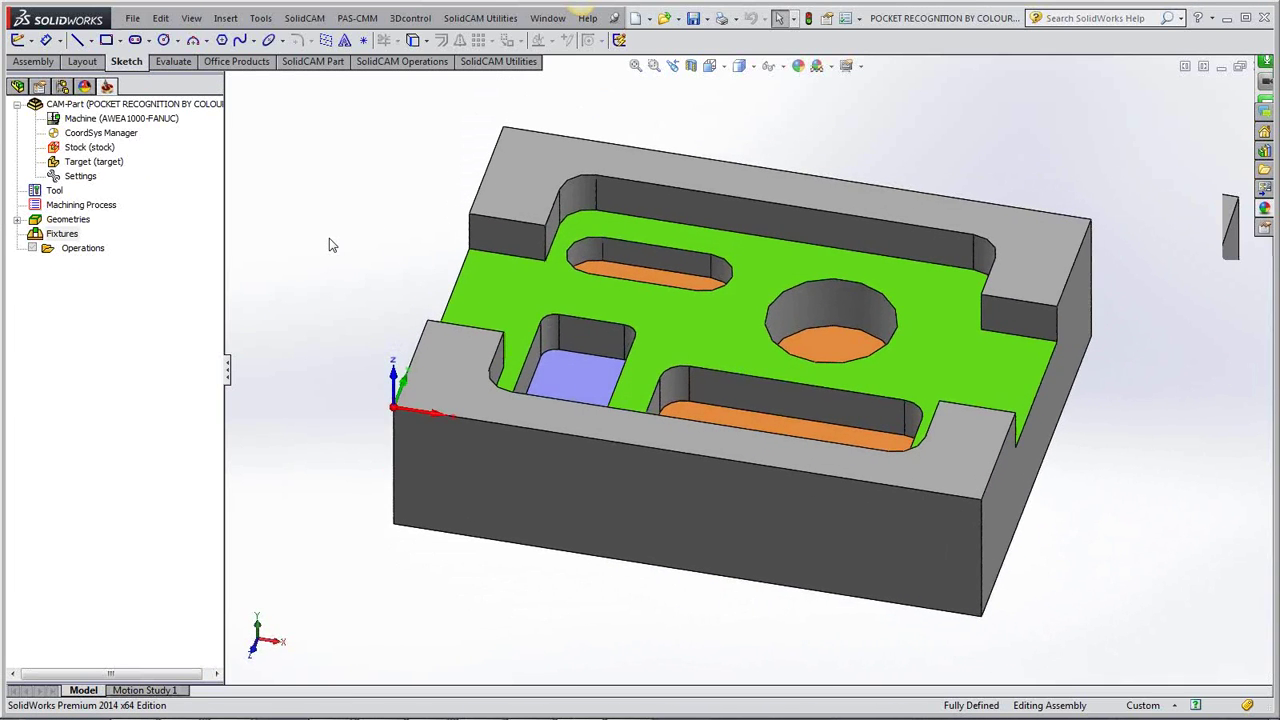
Add a Pocket Recognition milling operation and start defining a new face geometry for it.
right_click(93, 250)
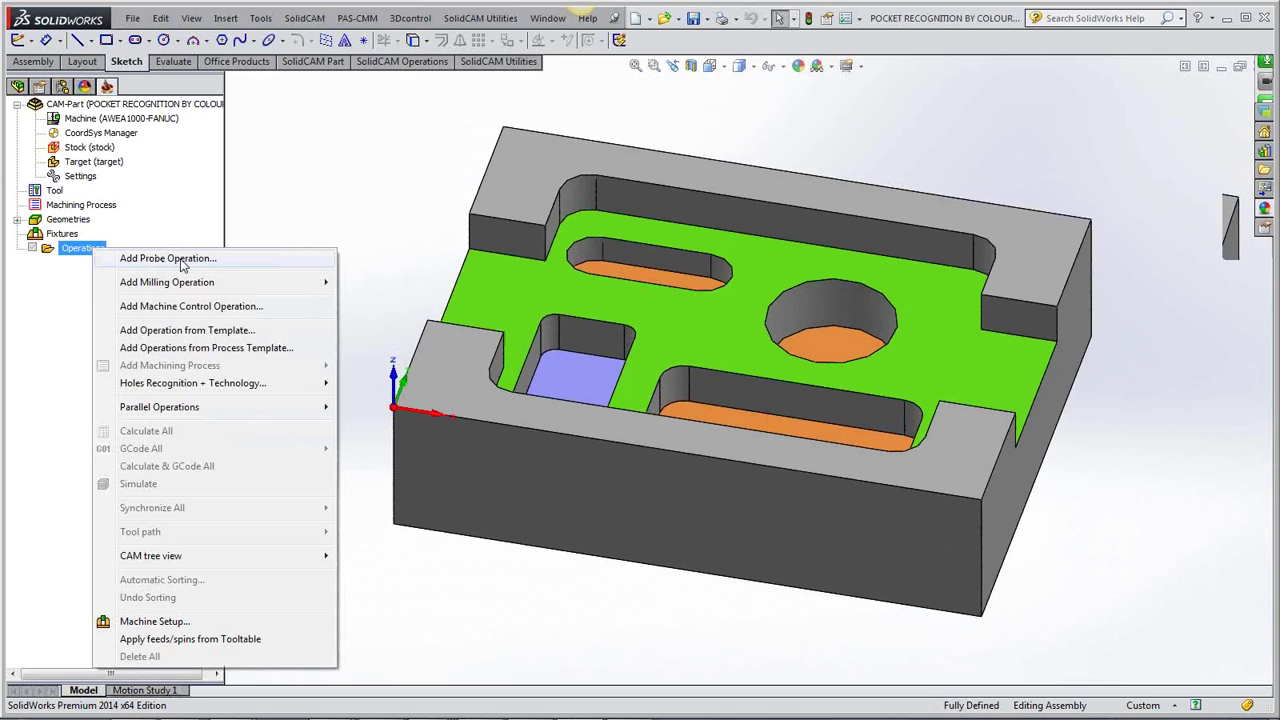
mouse_move(199, 286)
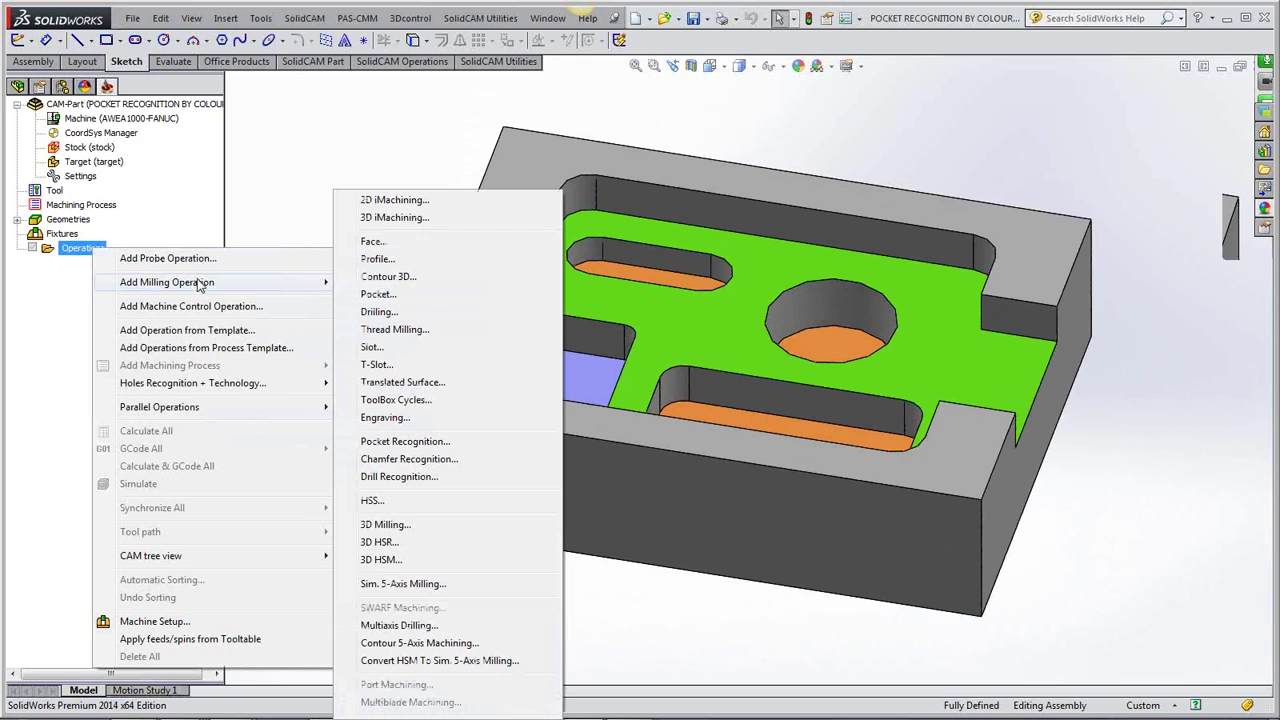
left_click(416, 448)
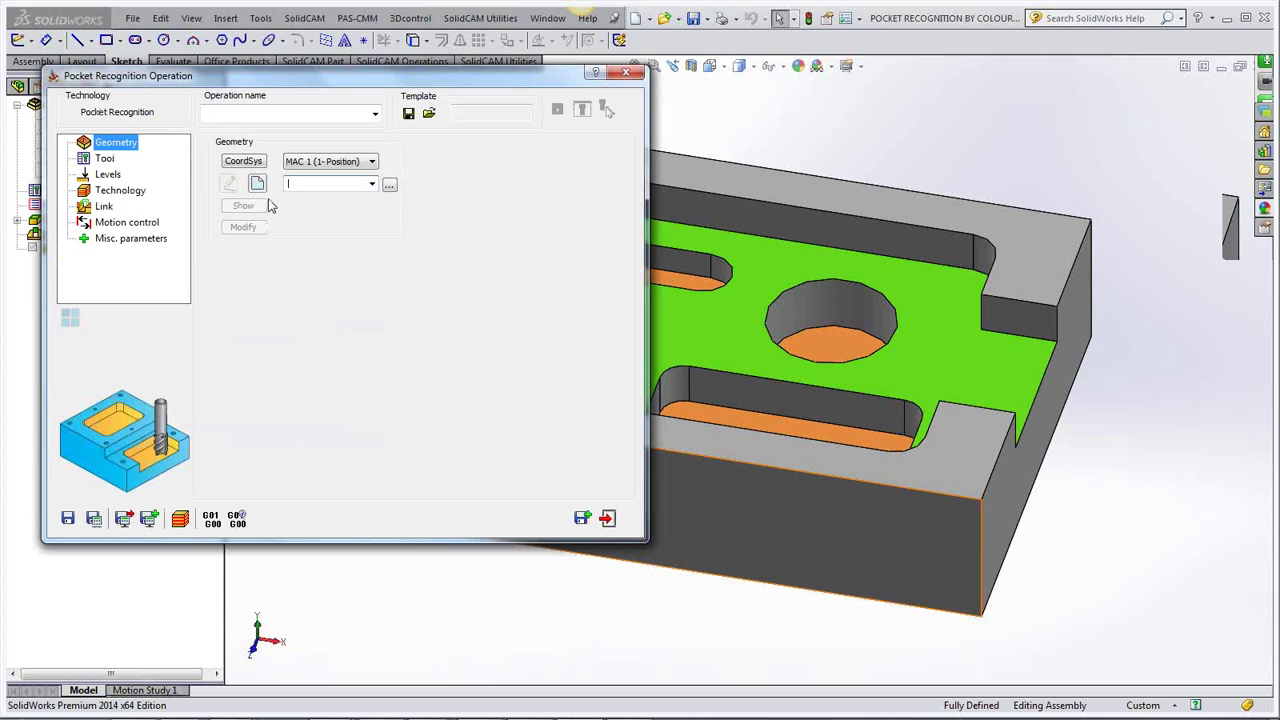
left_click_drag(357, 83, 389, 69)
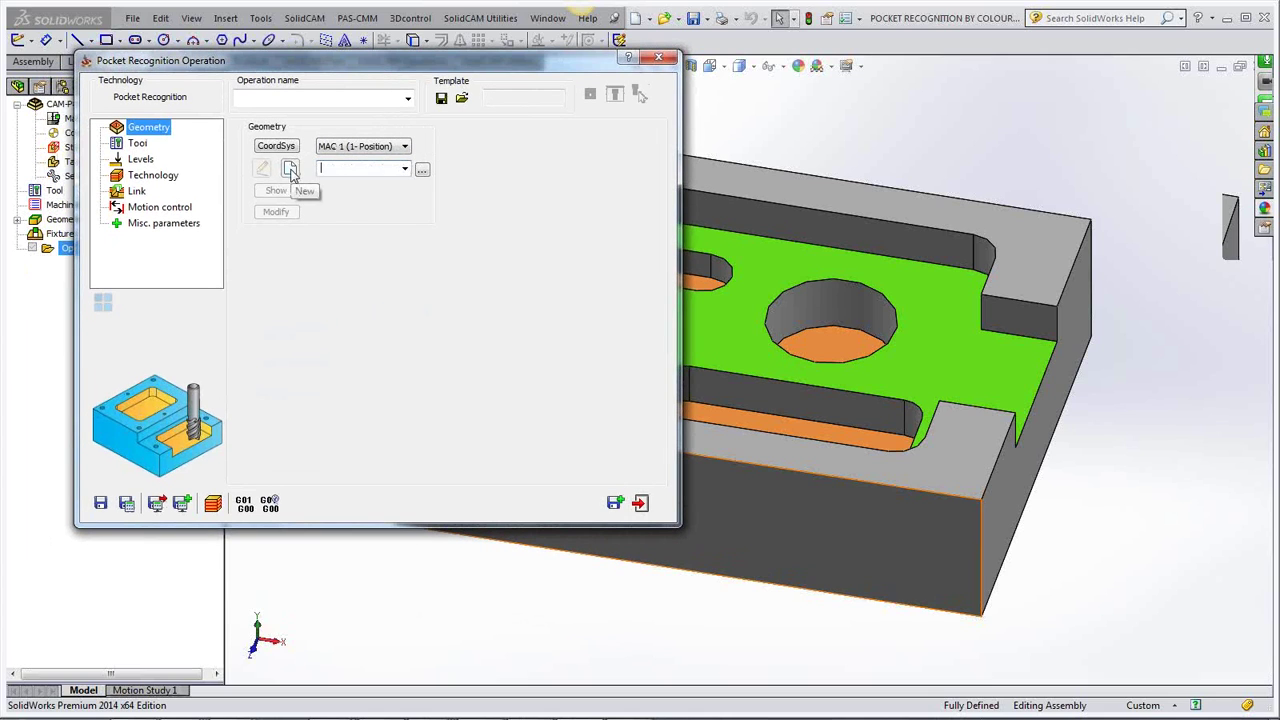
left_click(290, 169)
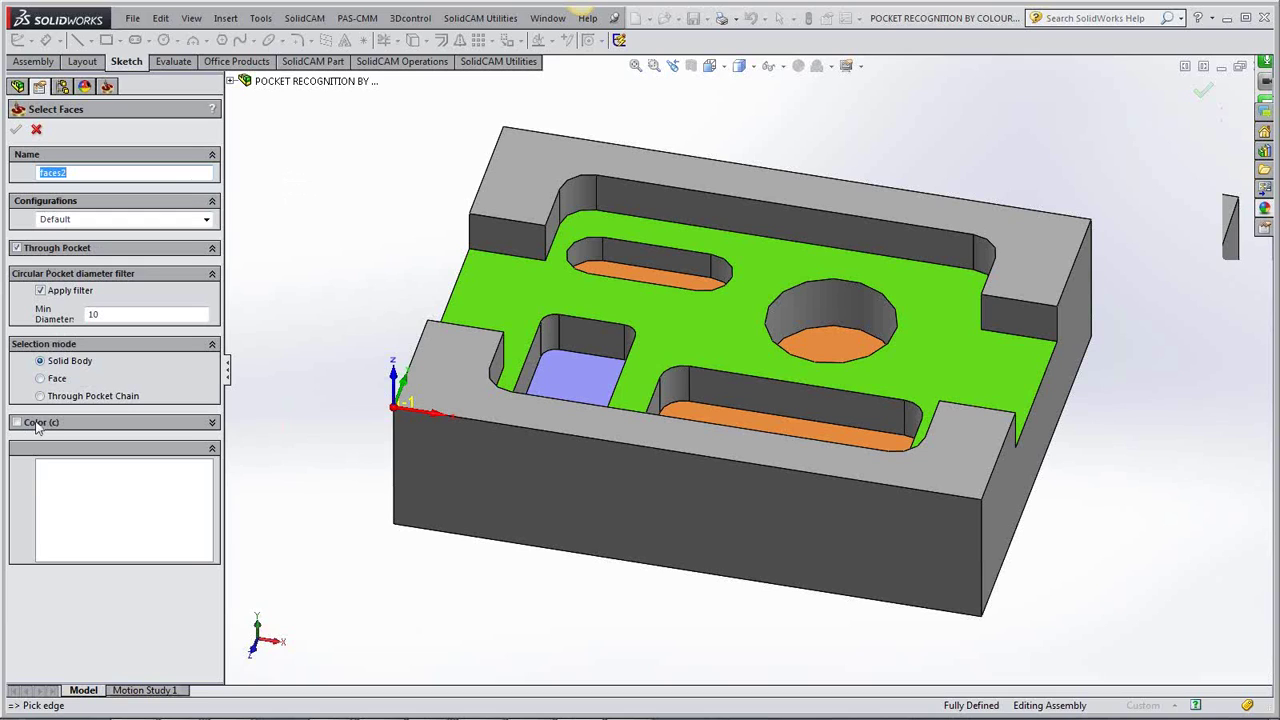
Enable the colour filter, pick the green pocket floor's colour from the model, select the solid body and accept the geometry.
left_click(212, 424)
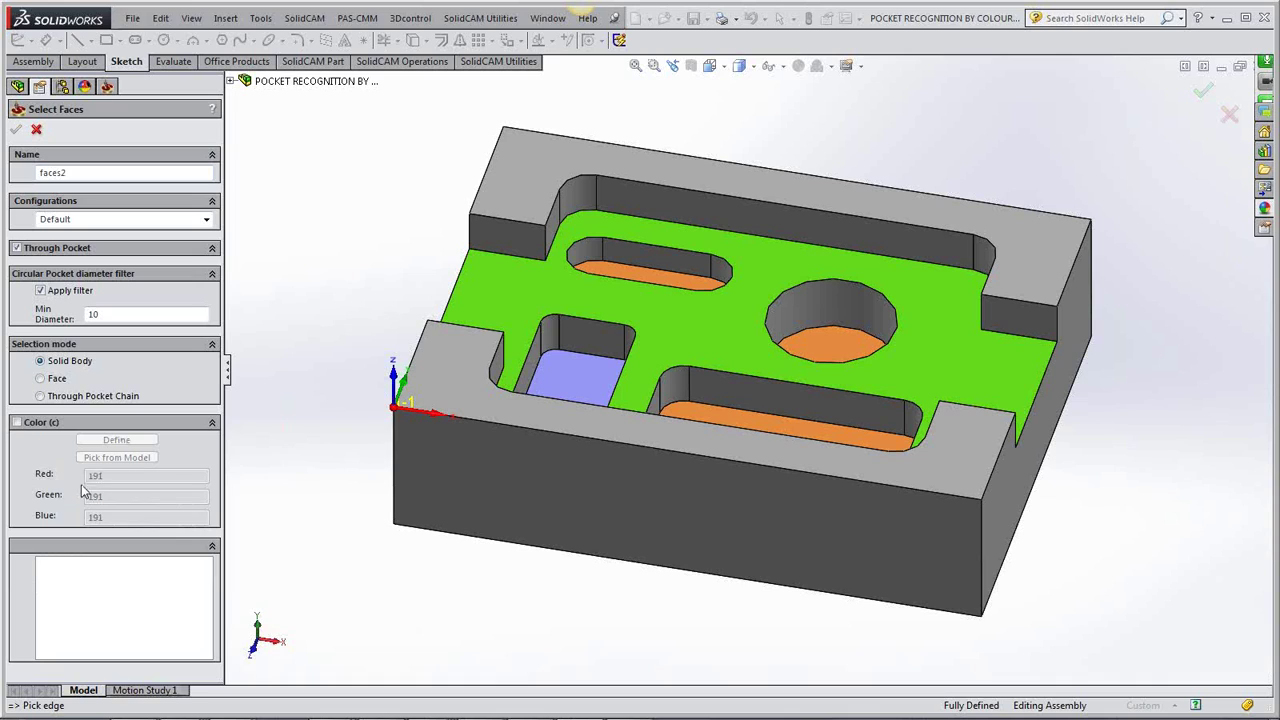
left_click(17, 423)
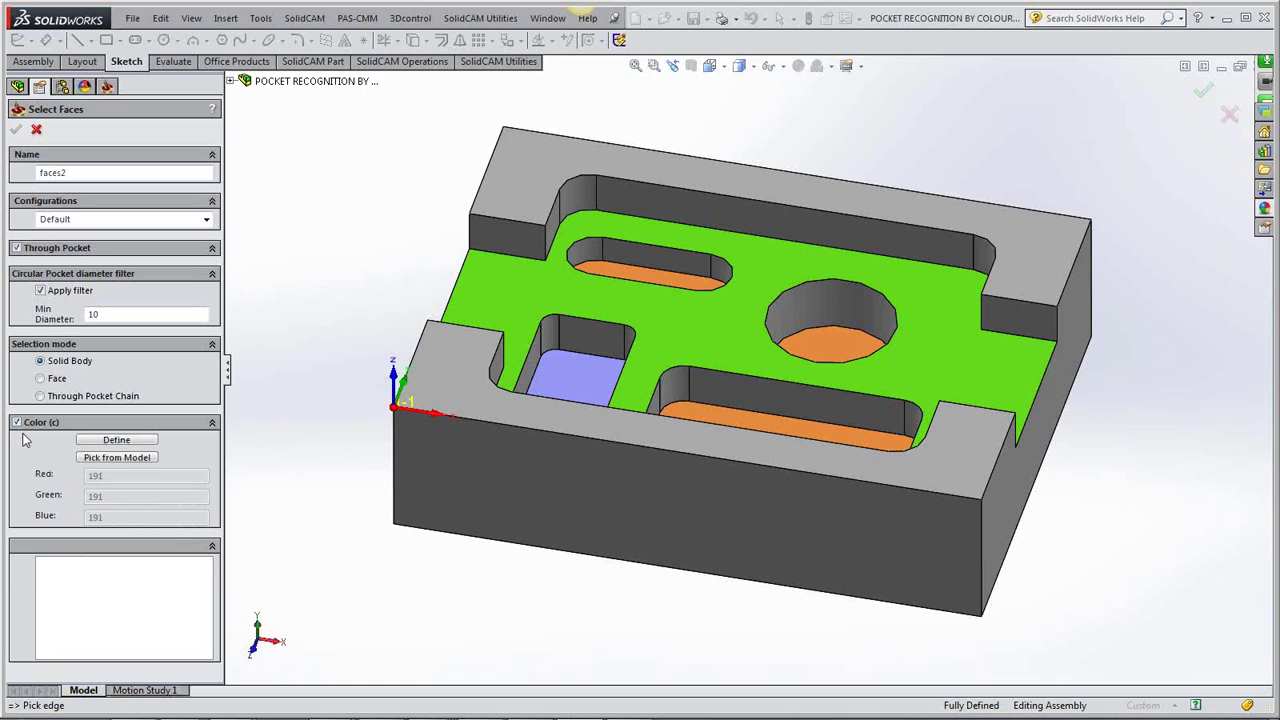
left_click(102, 442)
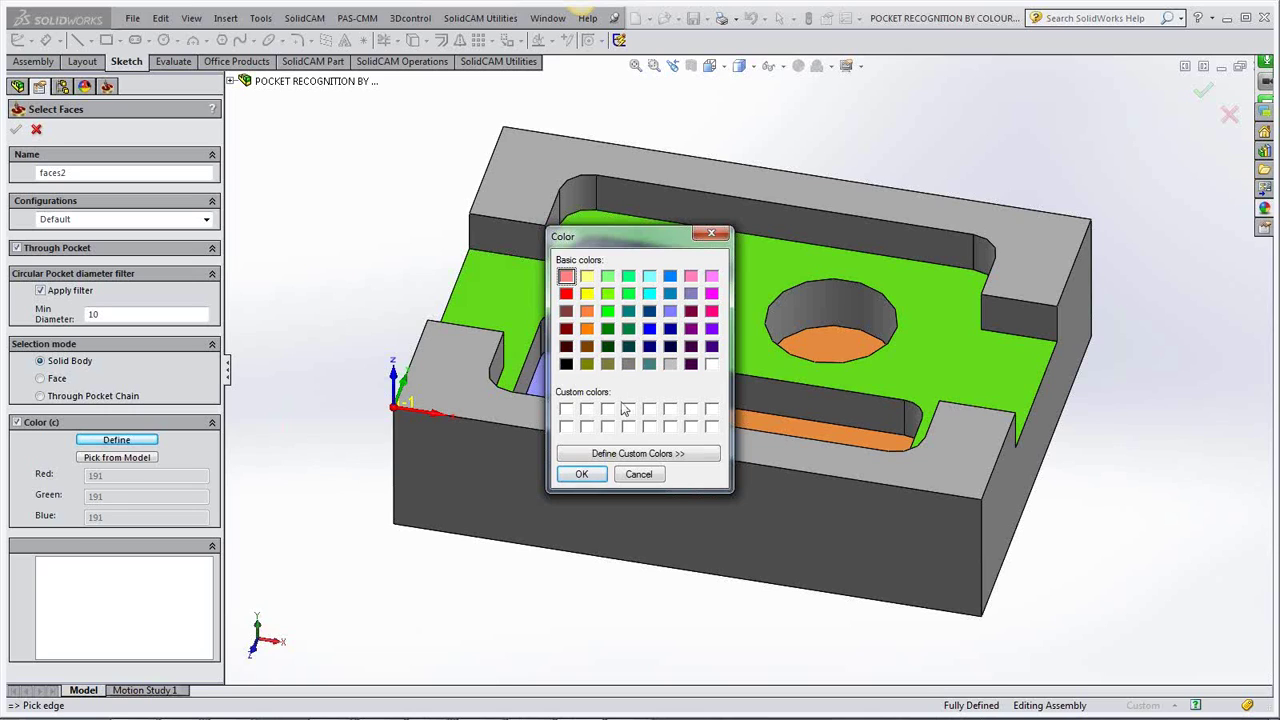
left_click(713, 236)
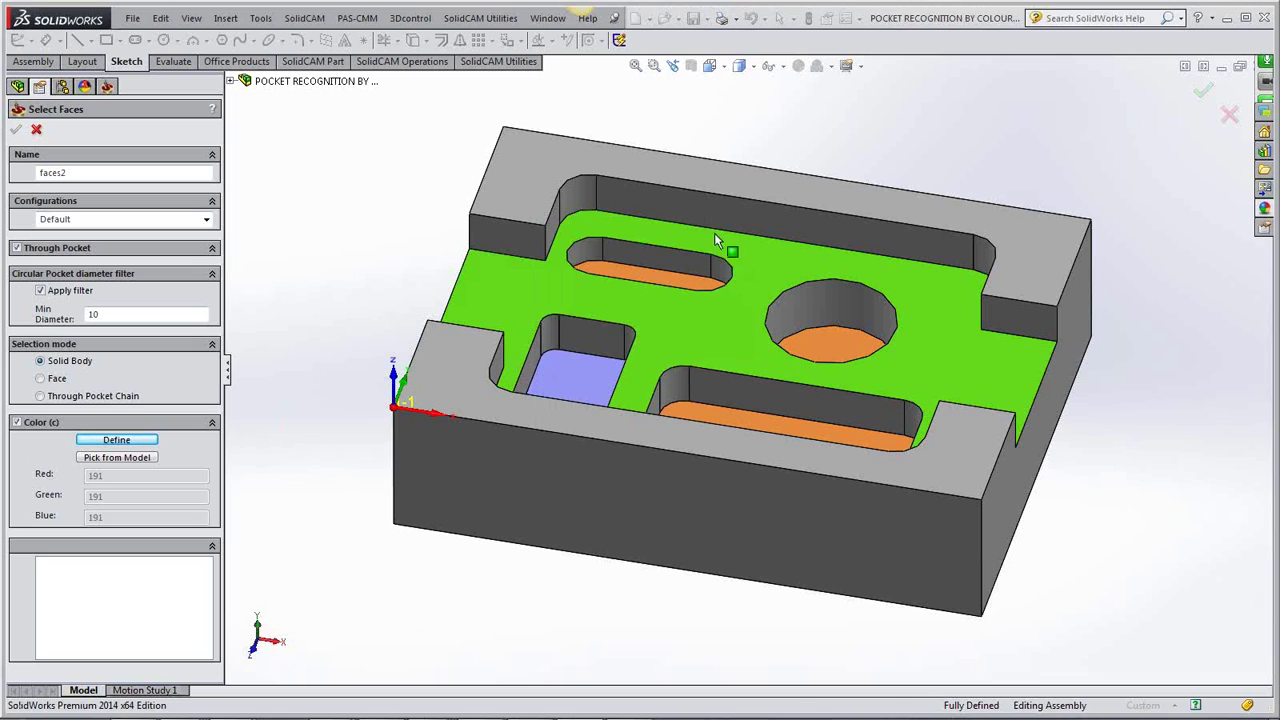
left_click(94, 459)
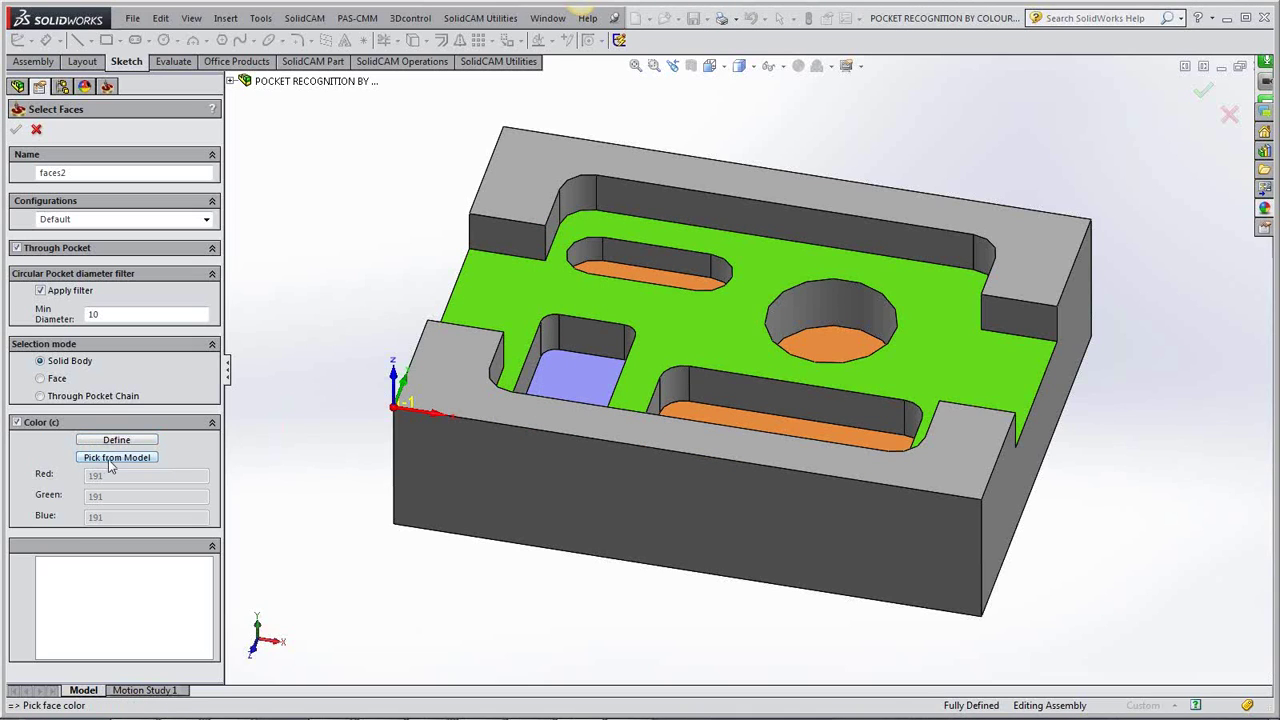
left_click(510, 289)
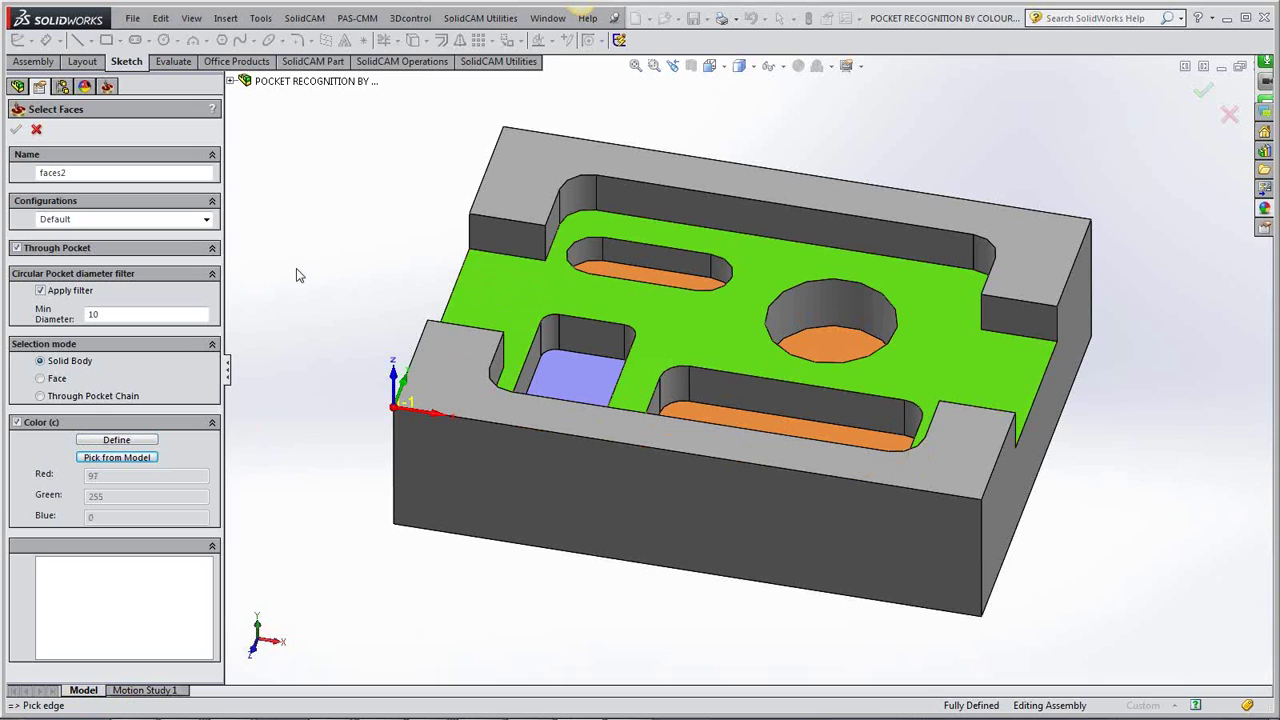
left_click(482, 299)
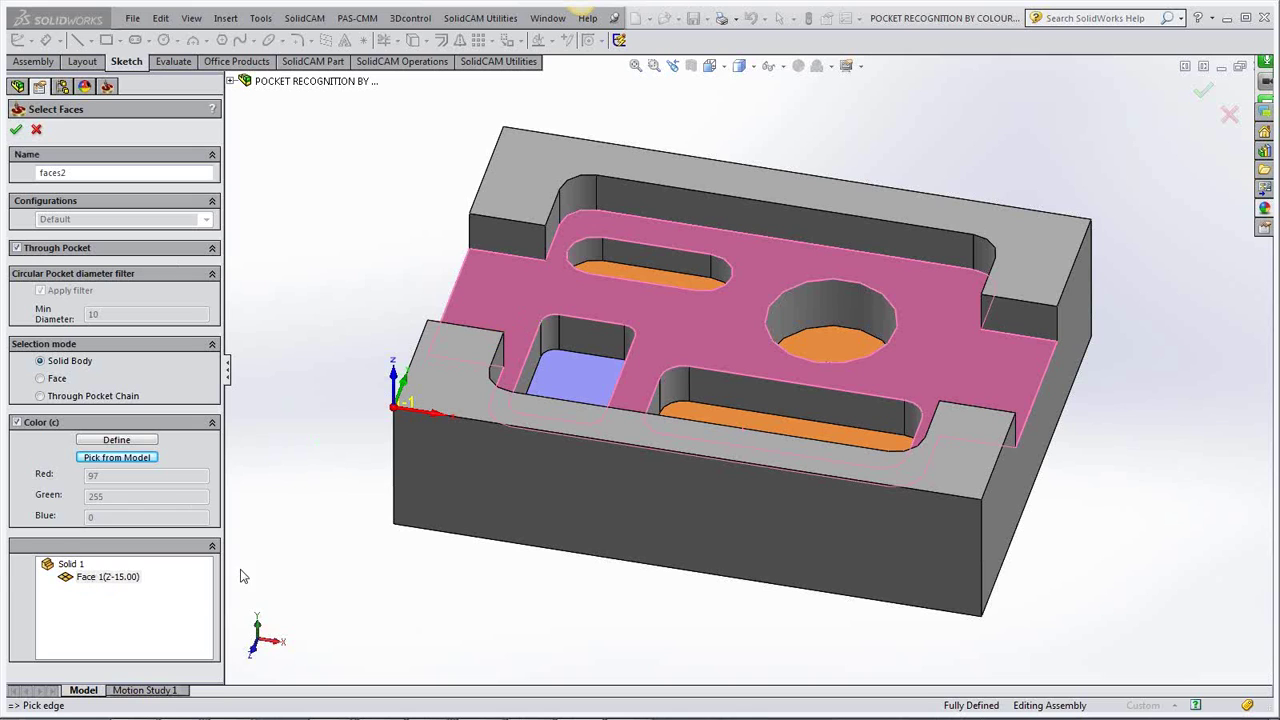
left_click(17, 131)
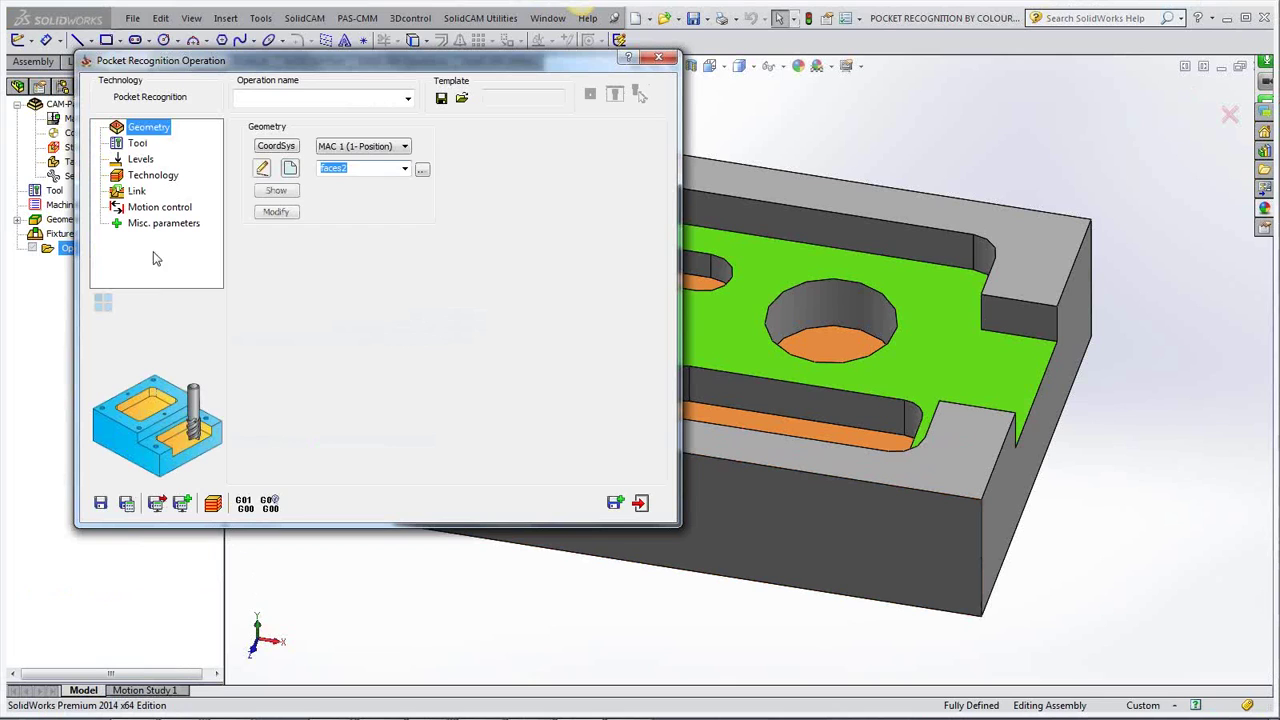
Assign the 20 mm end mill, tool number 1, to the pocket recognition operation.
left_click(136, 145)
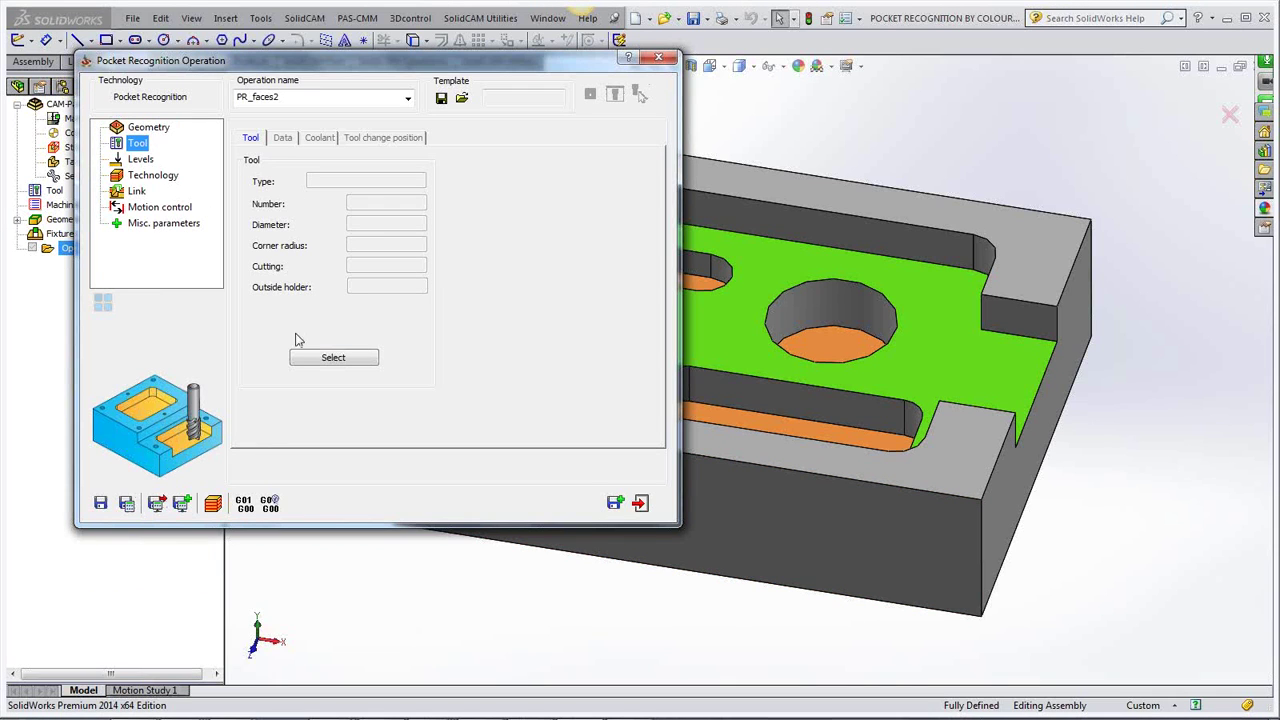
left_click(307, 360)
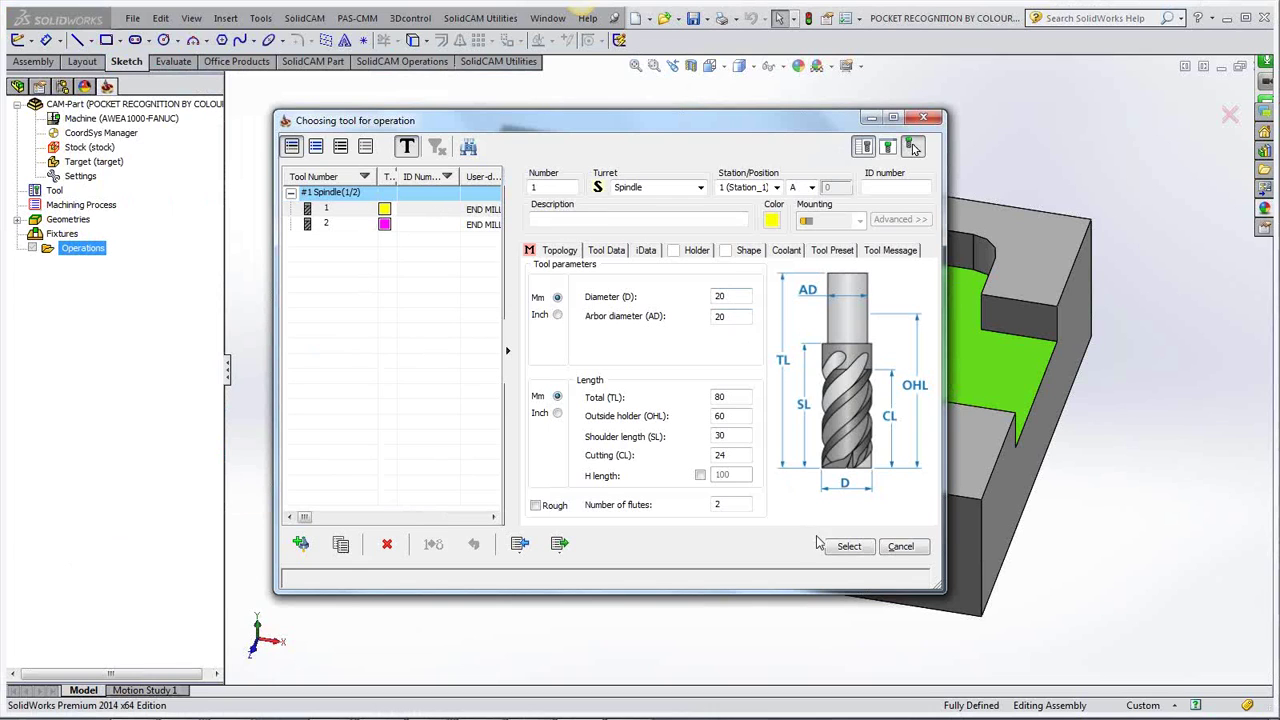
left_click(849, 547)
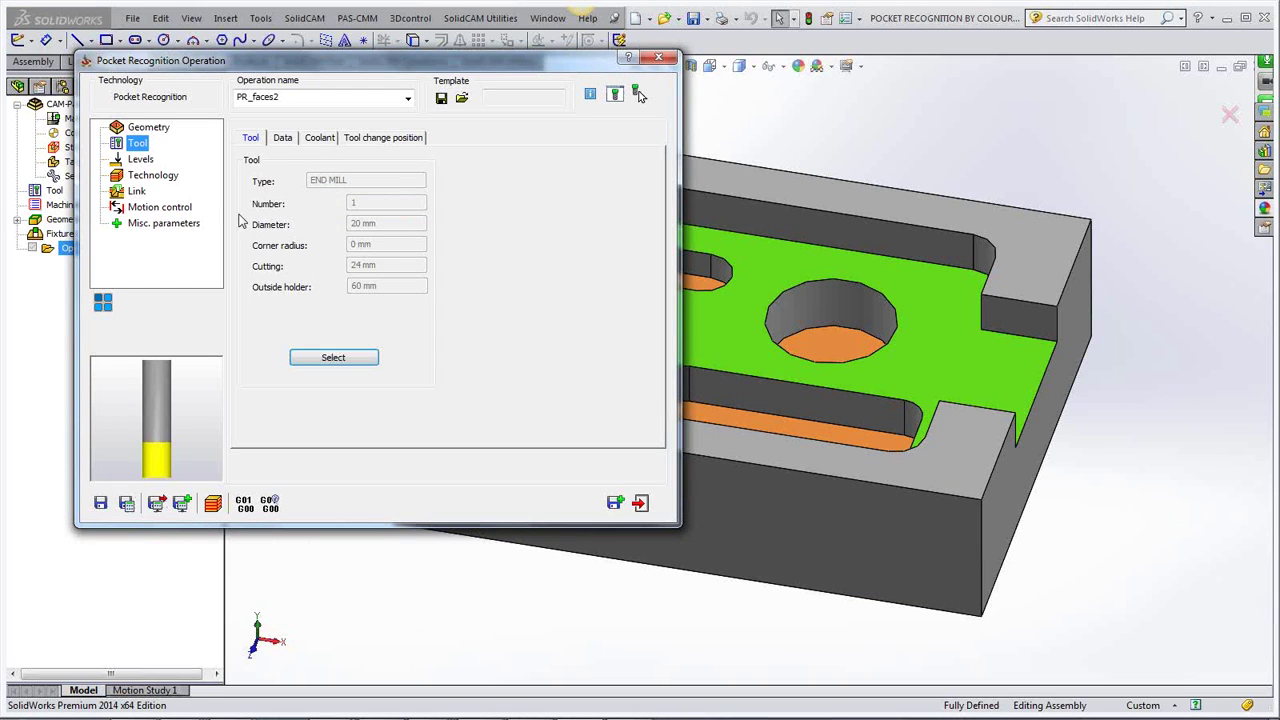
Review the operation's levels, technology and link settings, keep them as they are, and save and calculate the operation.
left_click(141, 160)
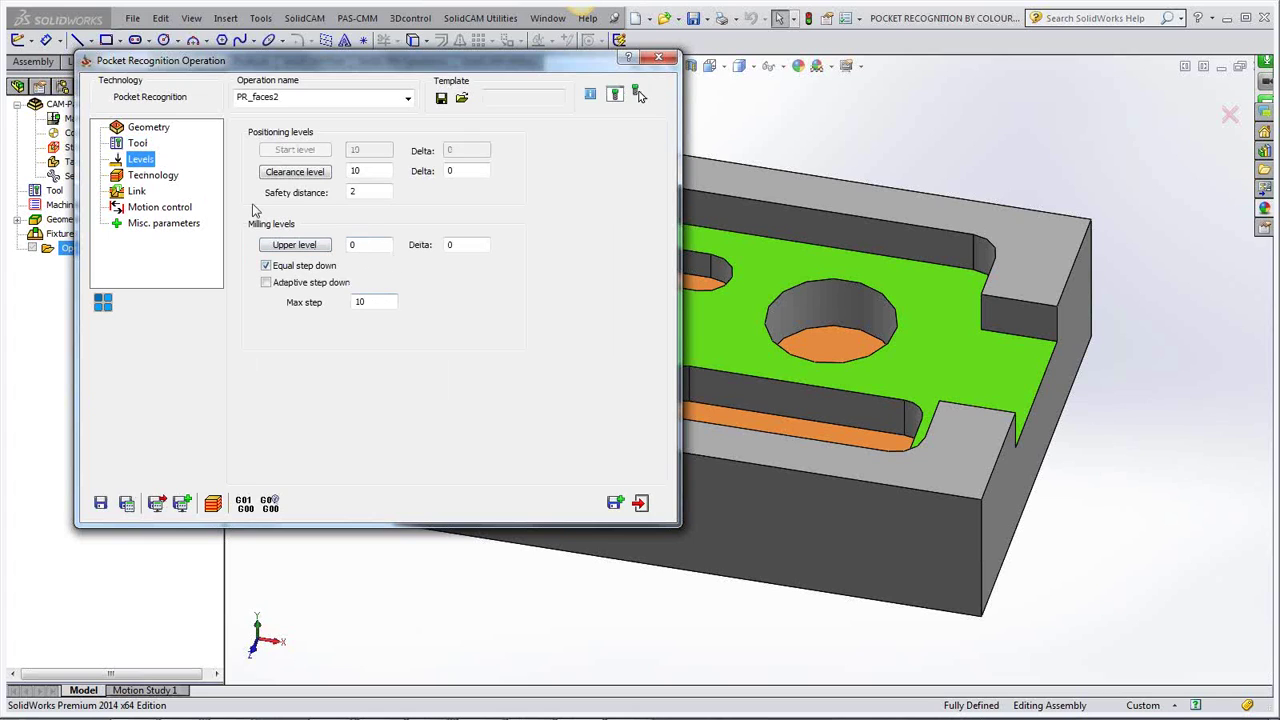
left_click(152, 176)
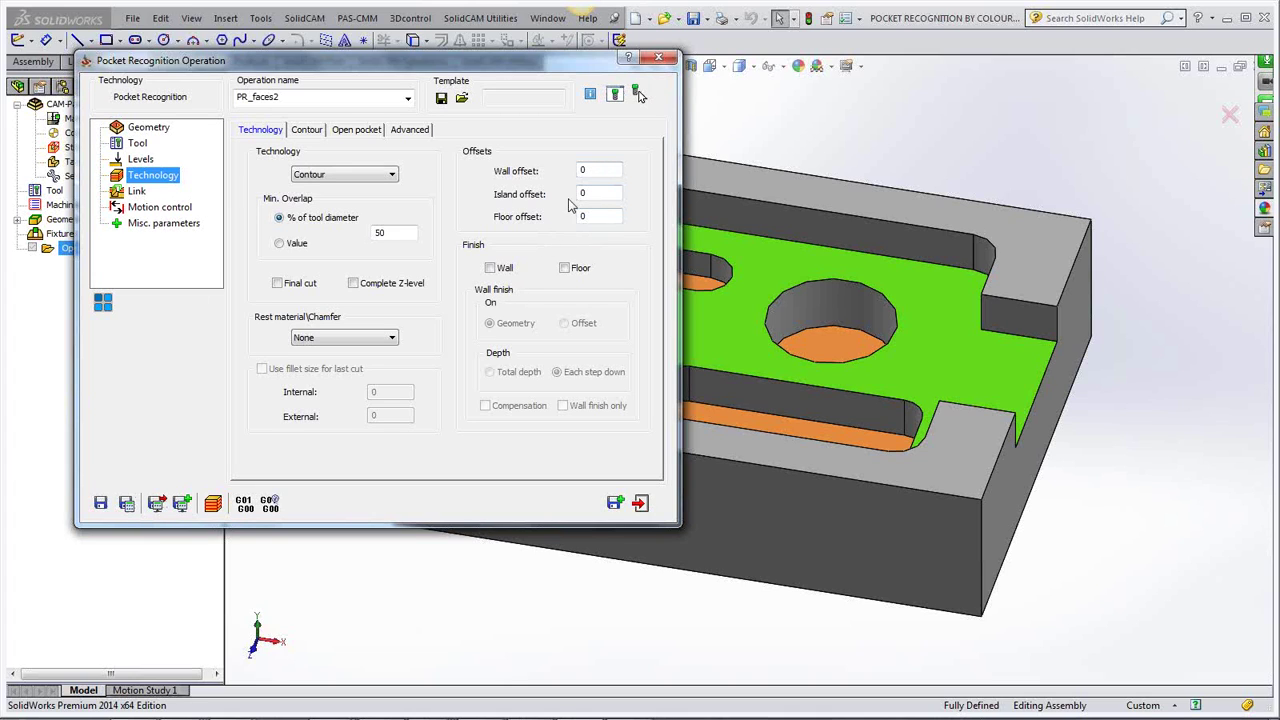
left_click(137, 191)
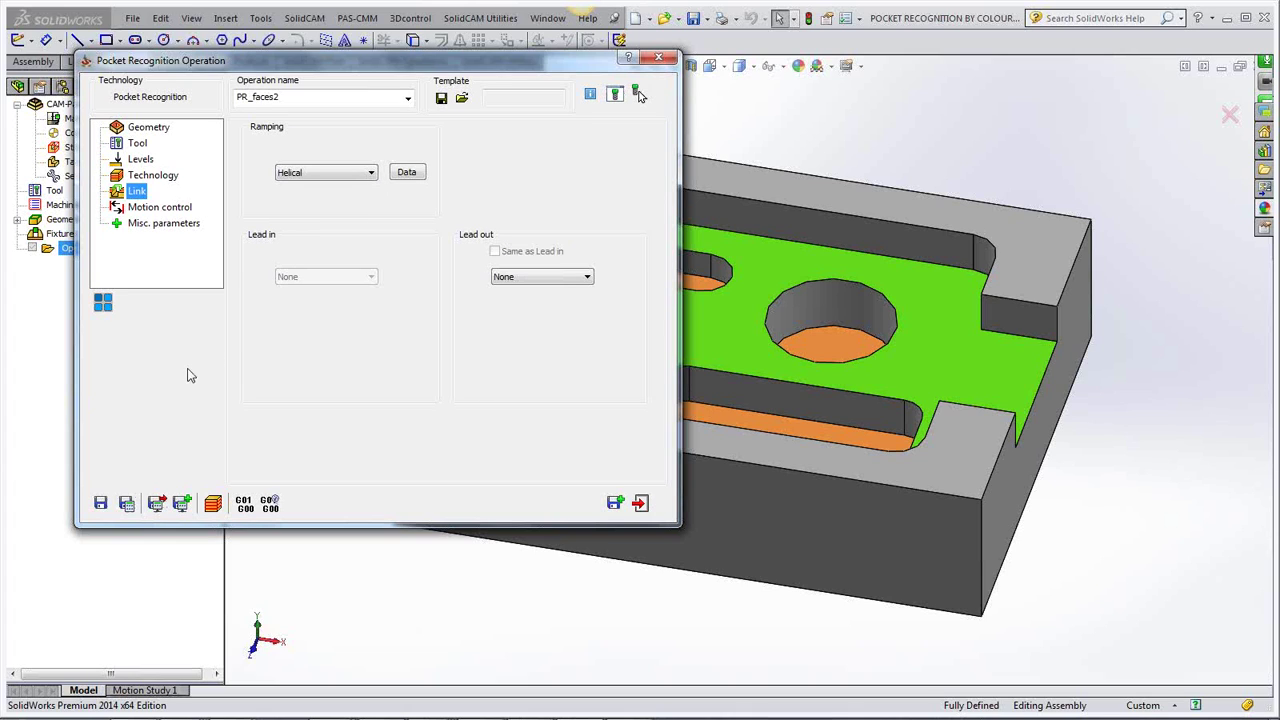
left_click(128, 504)
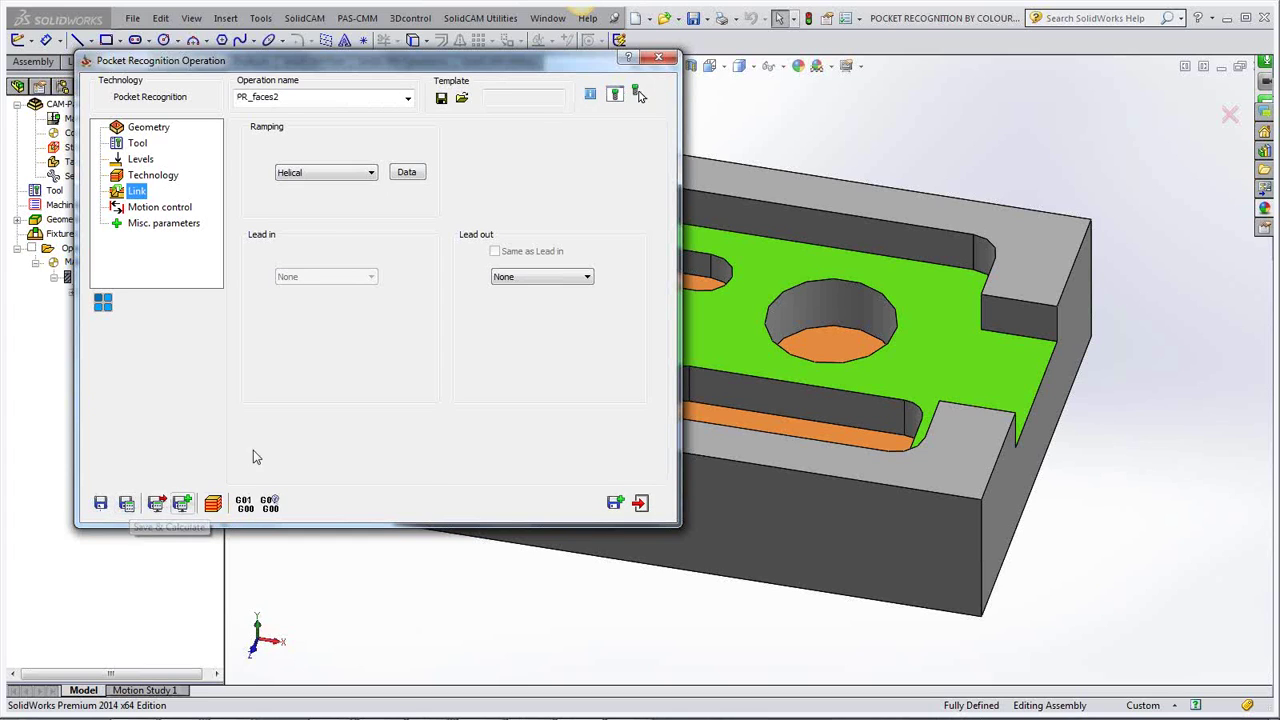
Show the PR_faces2 toolpath on the green pocket, close the operation, and hide the toolpath again.
double_click(367, 66)
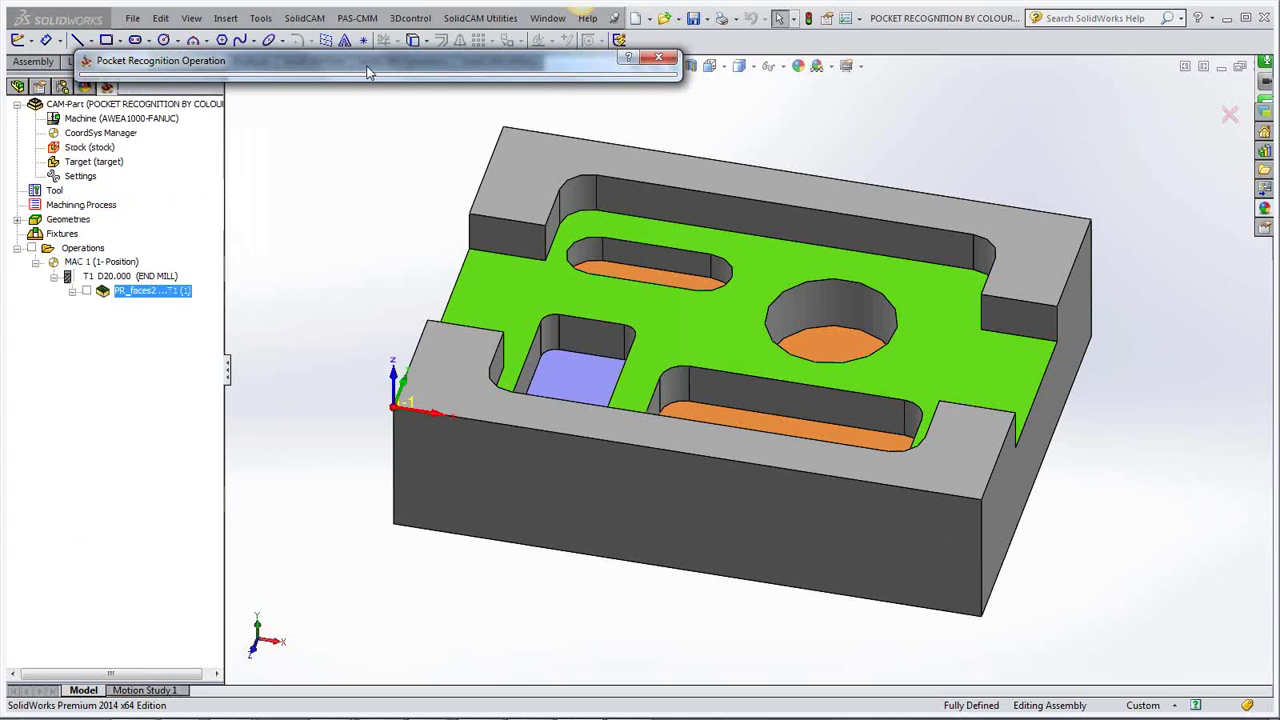
left_click(86, 291)
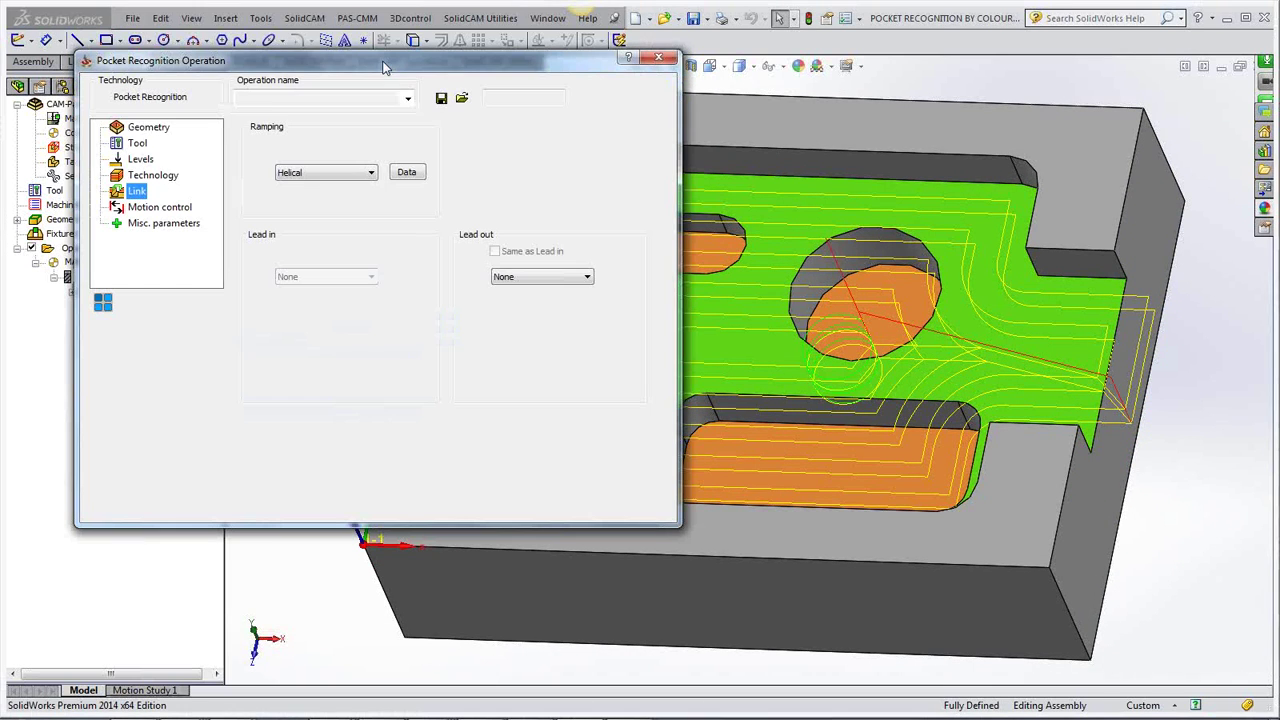
left_click(660, 60)
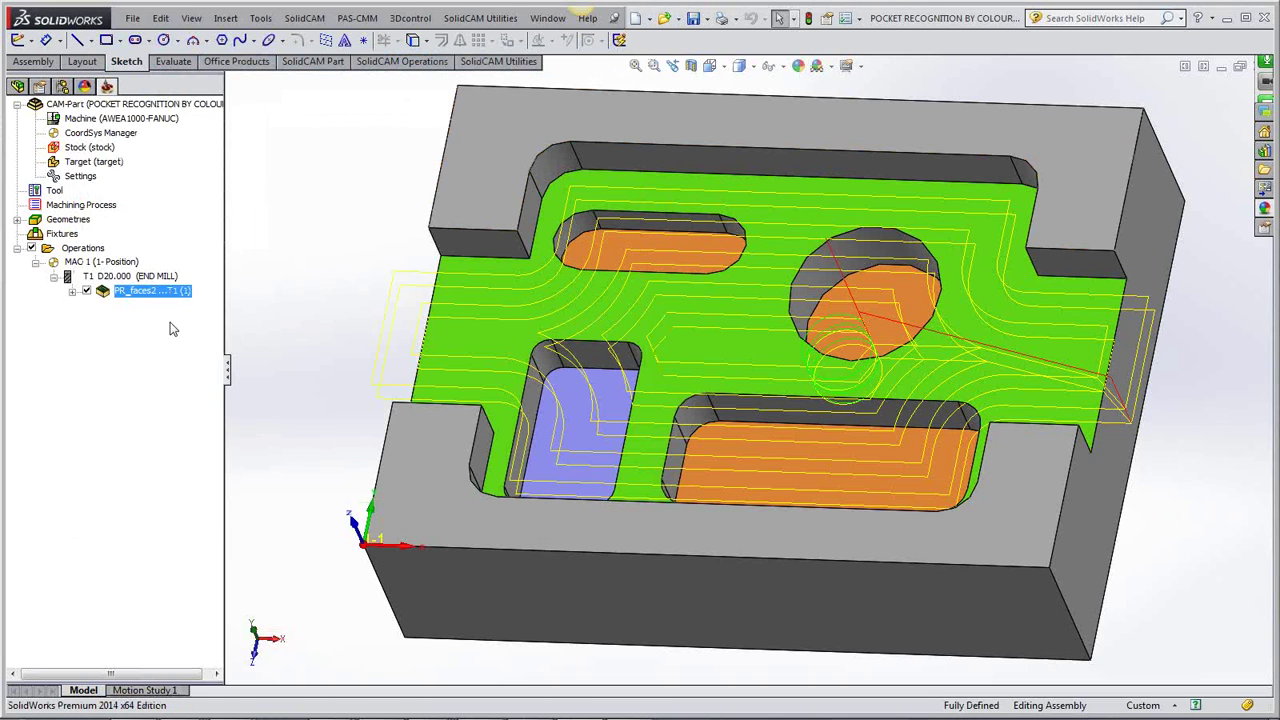
left_click(86, 290)
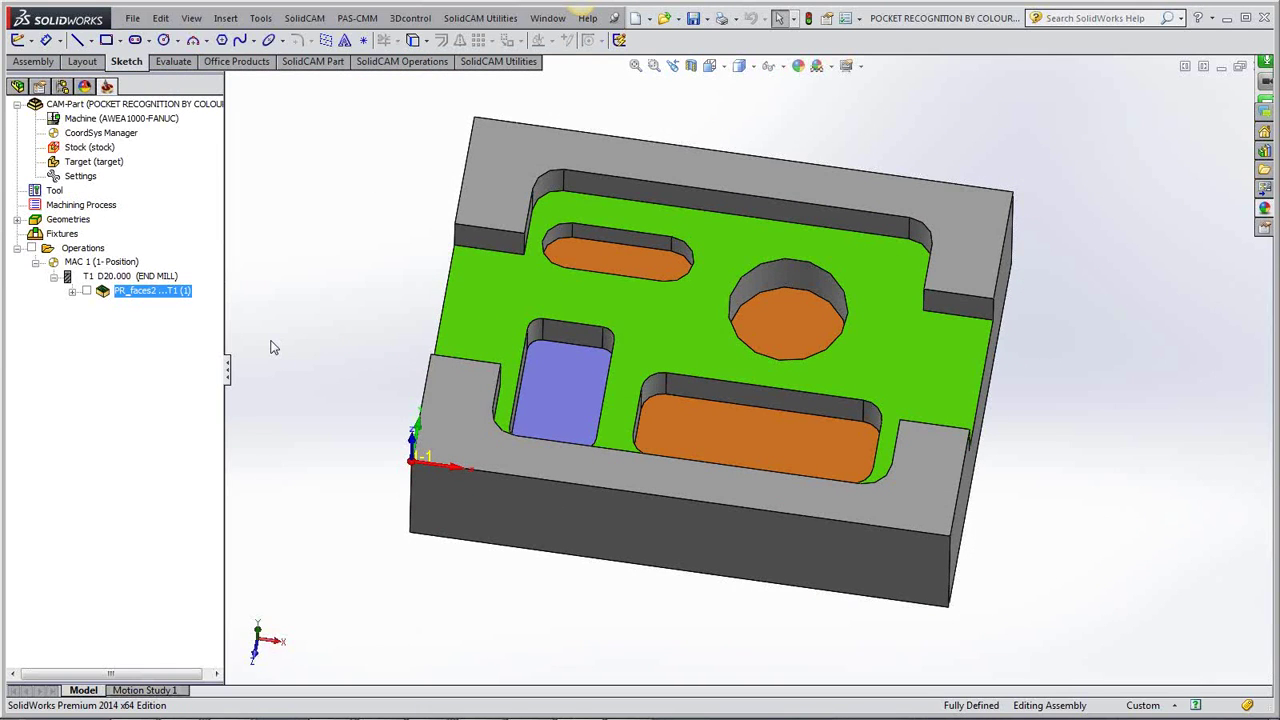
Add a Pocket Recognition milling operation after PR_faces2 and start defining a new faces geometry for it.
right_click(163, 296)
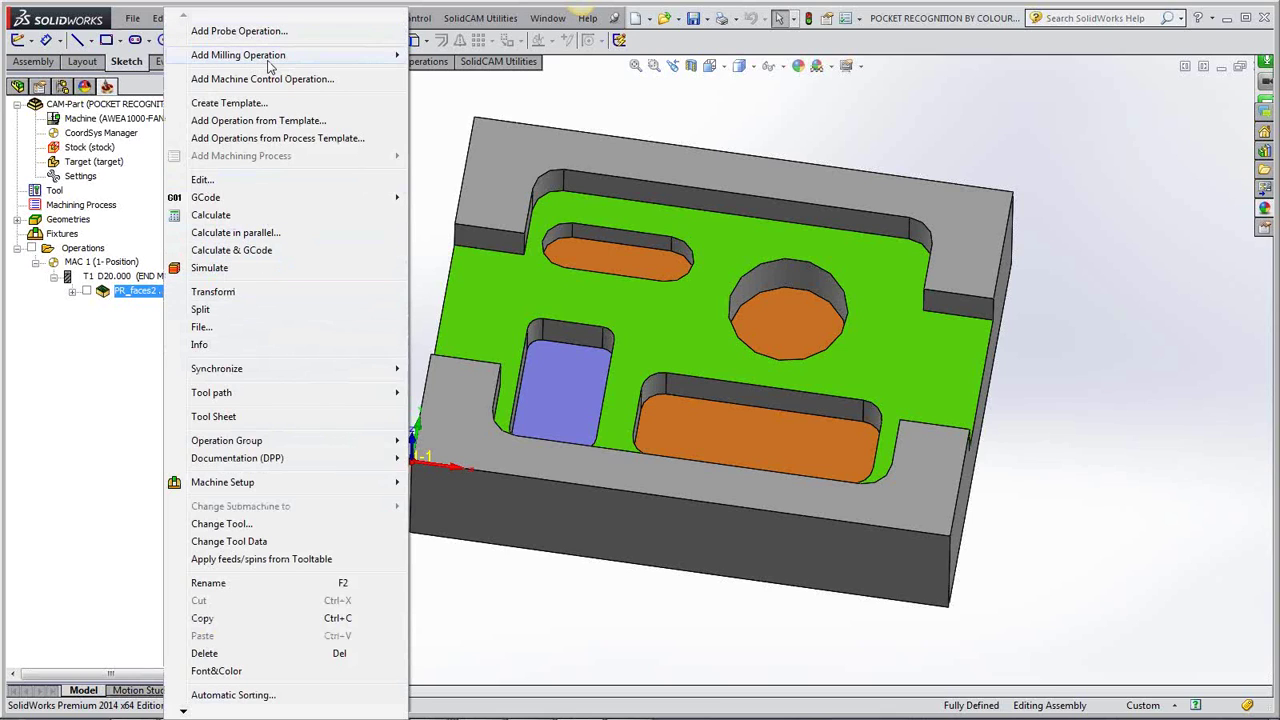
mouse_move(270, 64)
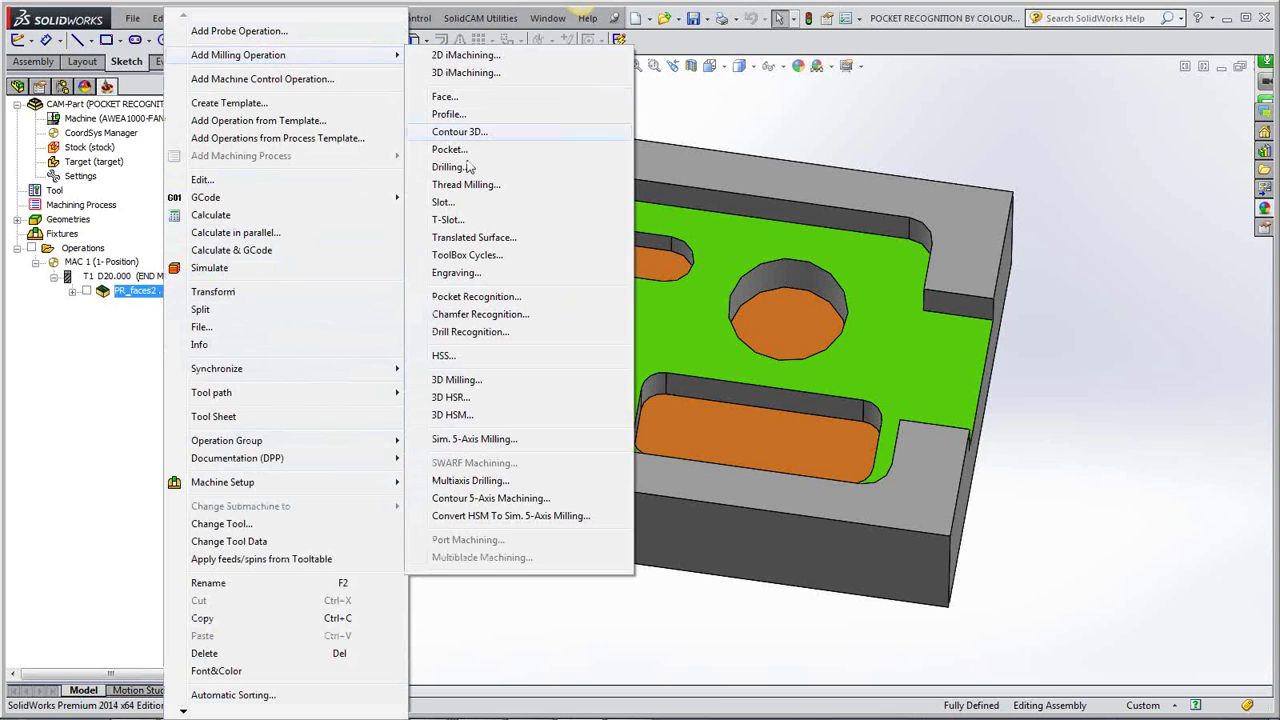
left_click(496, 299)
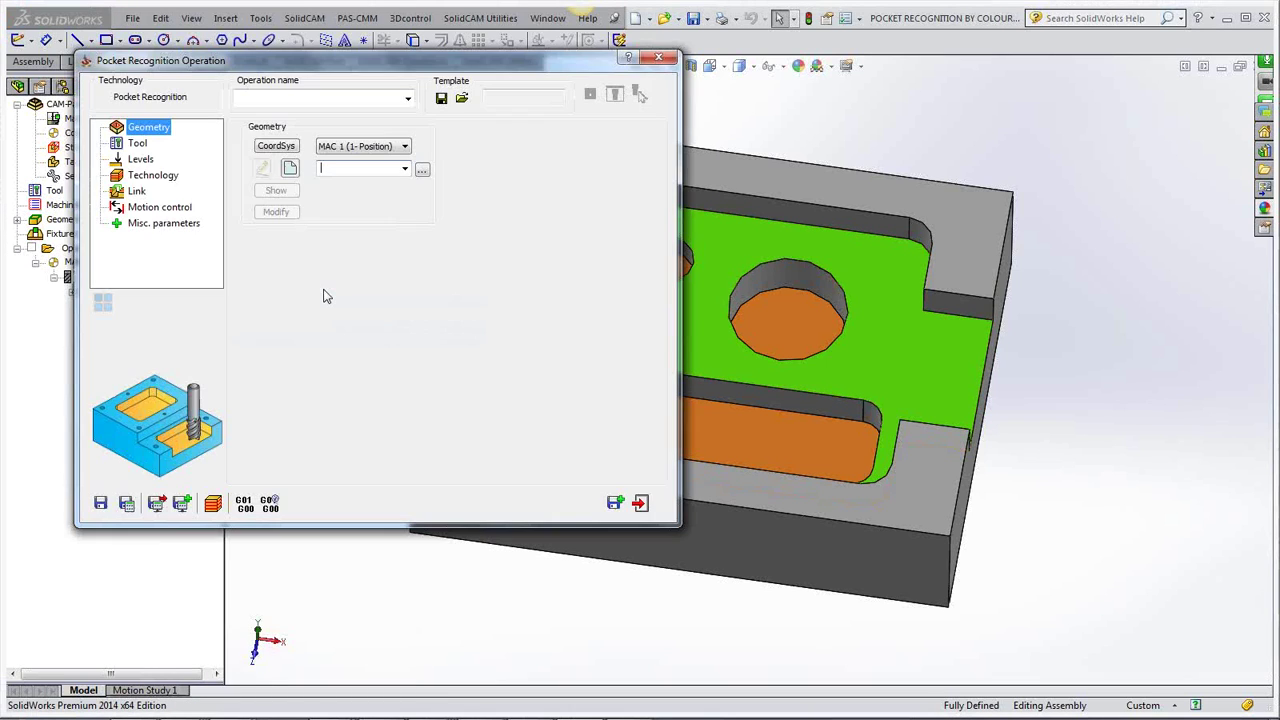
left_click(290, 170)
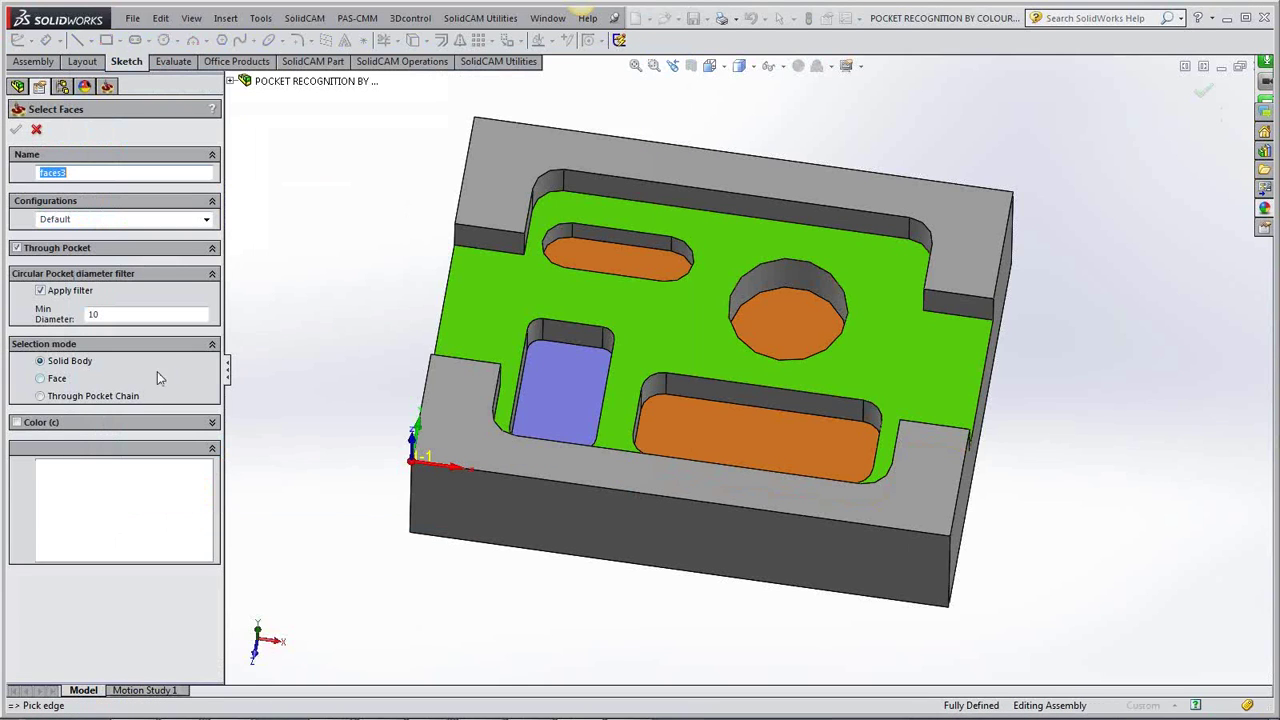
Enable the colour filter with the orange pocket floor's colour picked from the model, check each recognised face and accept the geometry.
left_click(212, 424)
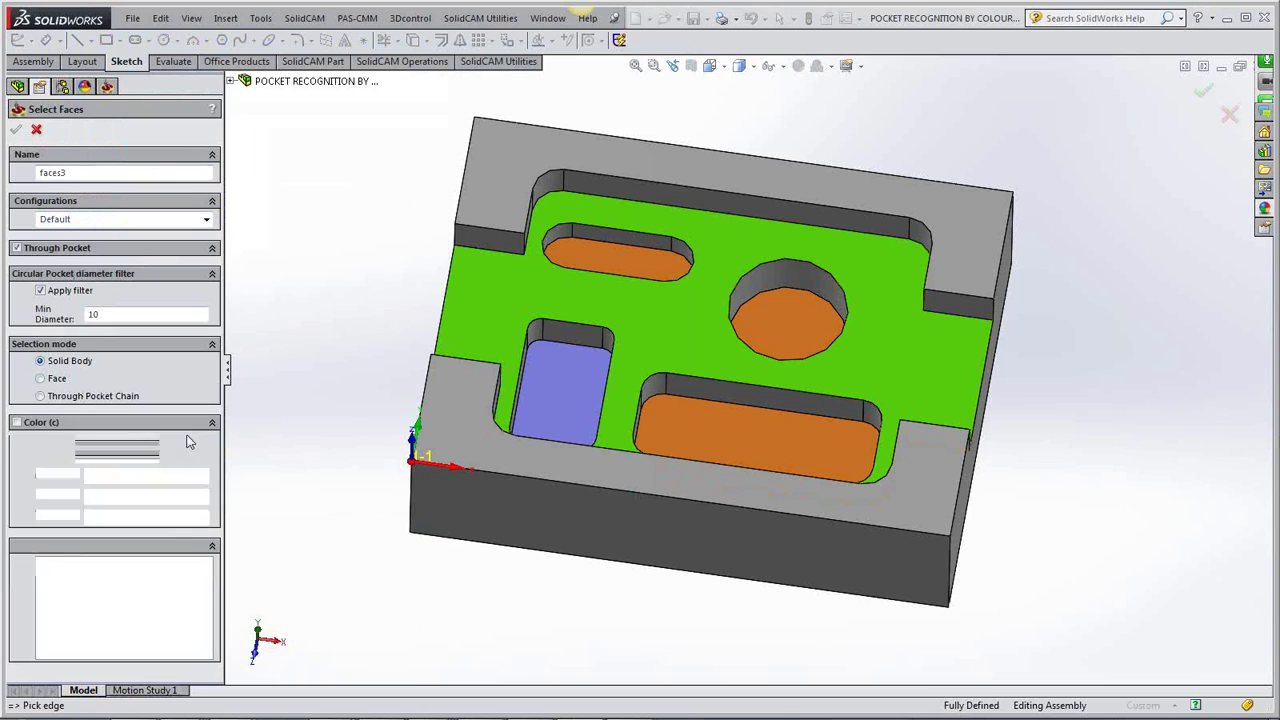
left_click(17, 422)
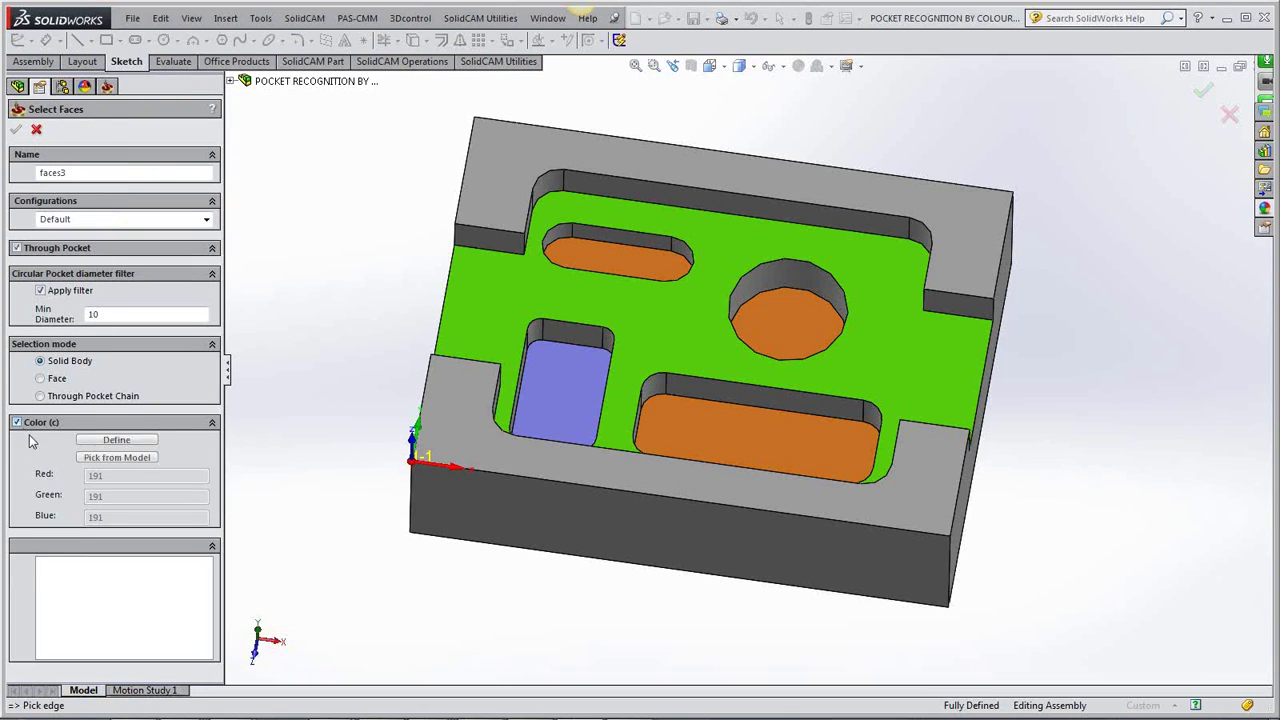
left_click(103, 458)
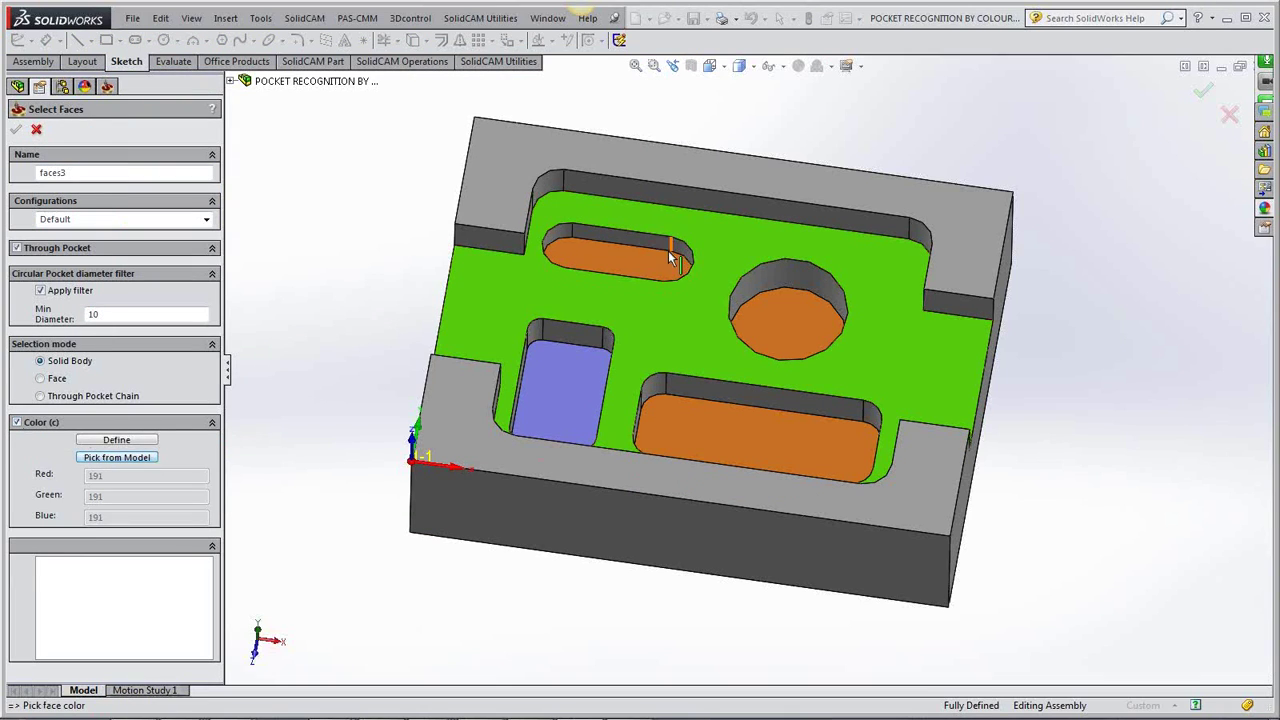
left_click(633, 260)
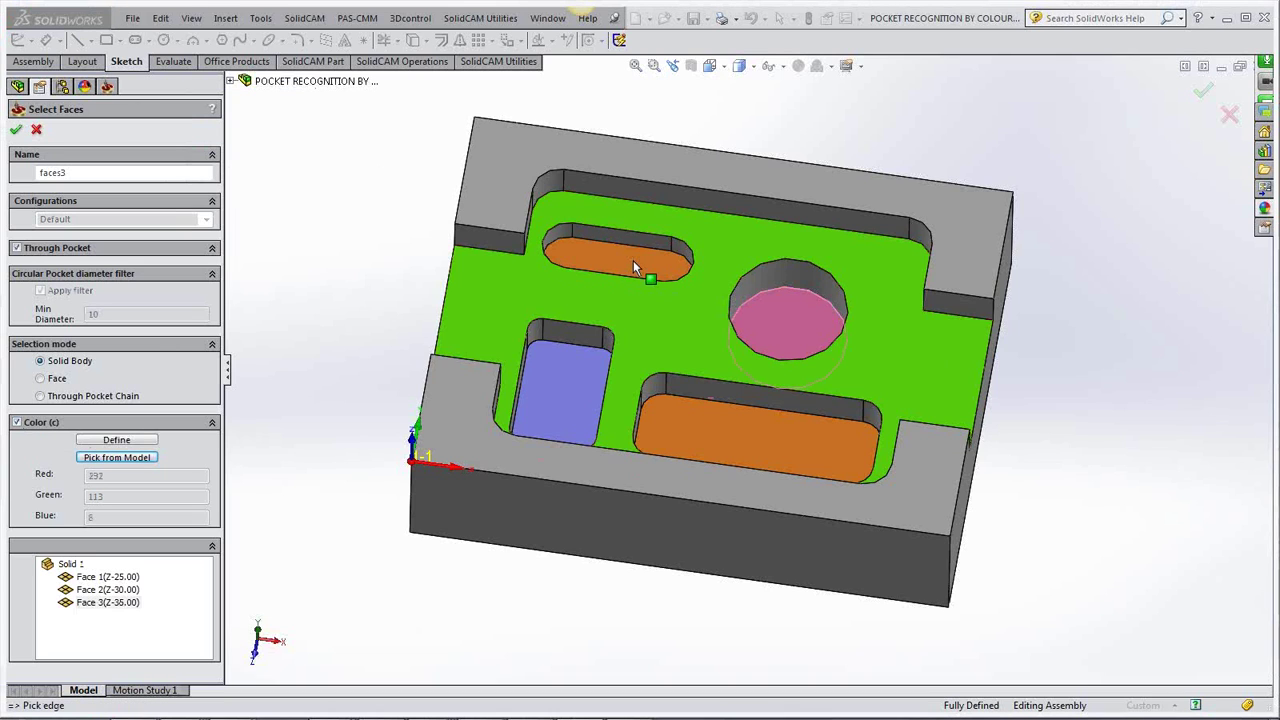
left_click(88, 578)
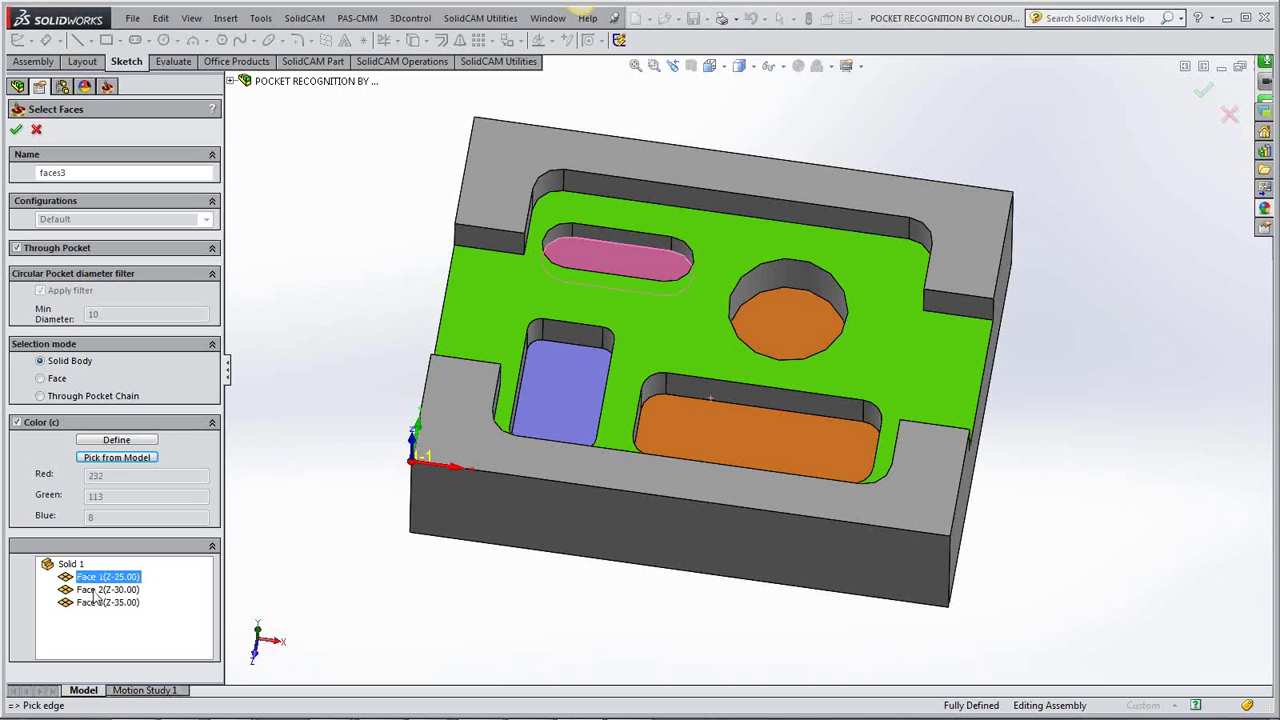
left_click(87, 591)
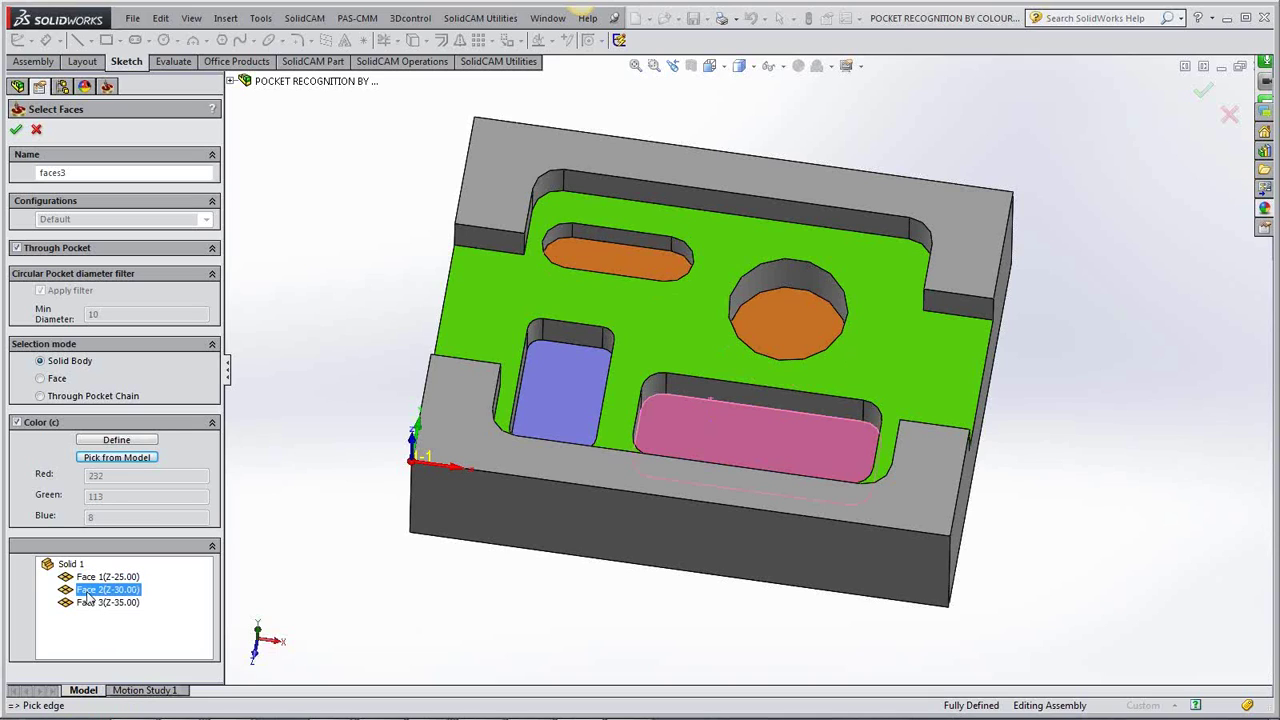
left_click(90, 603)
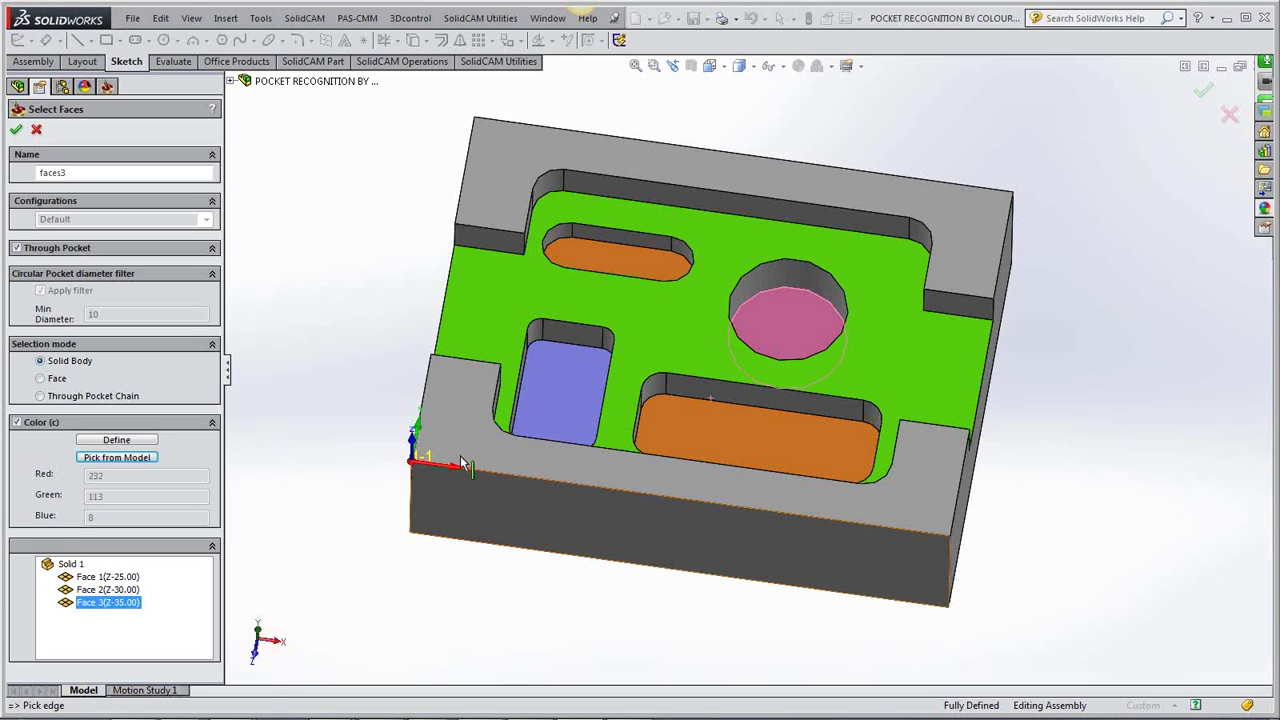
left_click(16, 132)
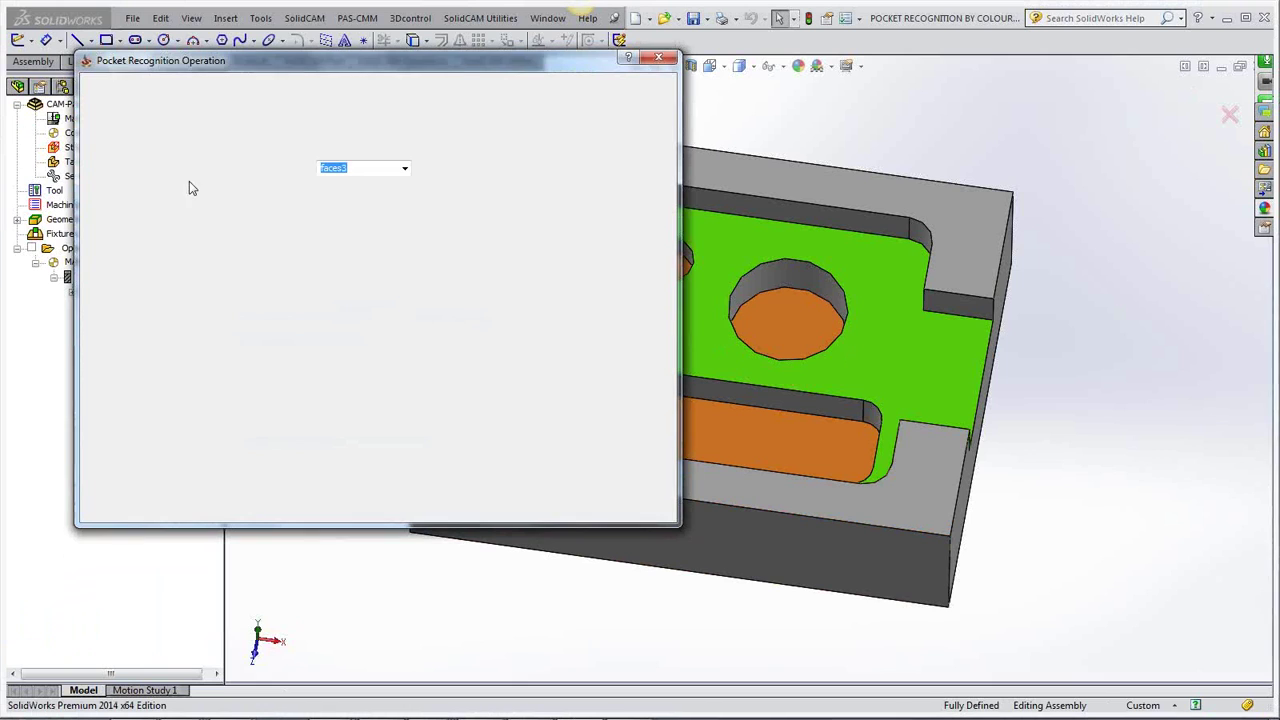
Assign the 10 mm end mill, tool number 2, to the new pocket recognition operation.
left_click(139, 146)
left_click(333, 359)
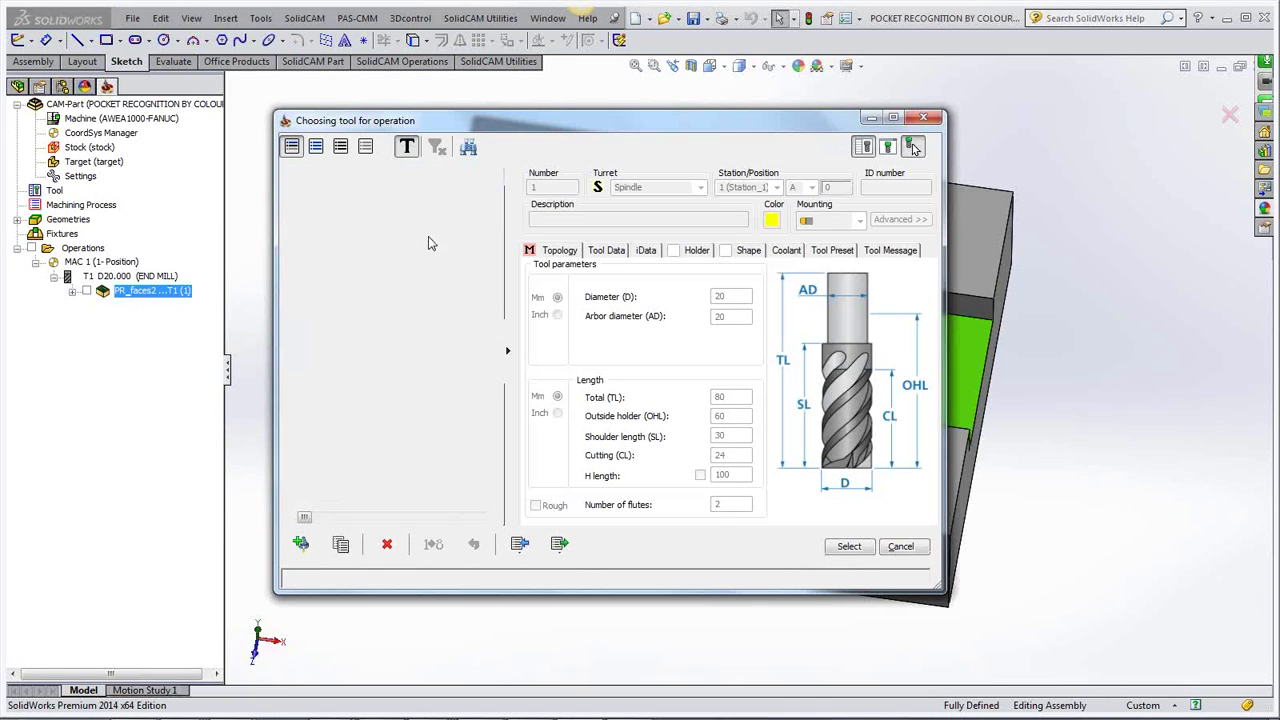
left_click(432, 226)
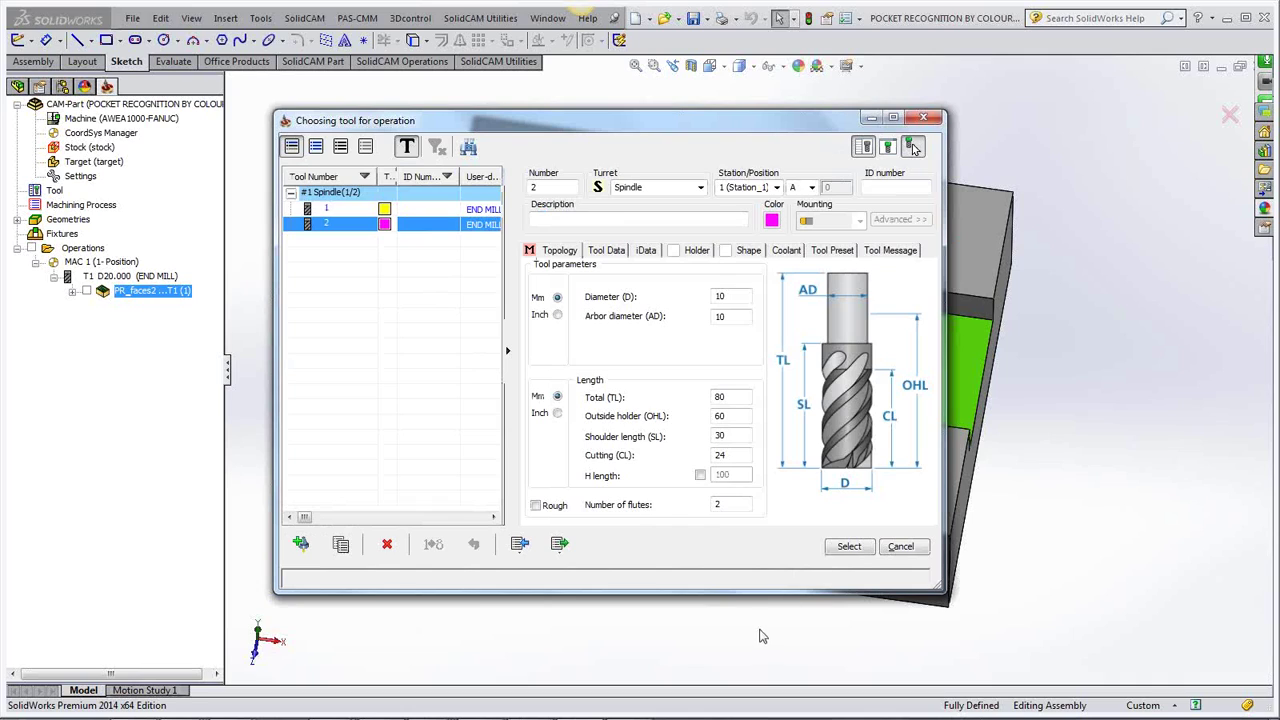
left_click(847, 547)
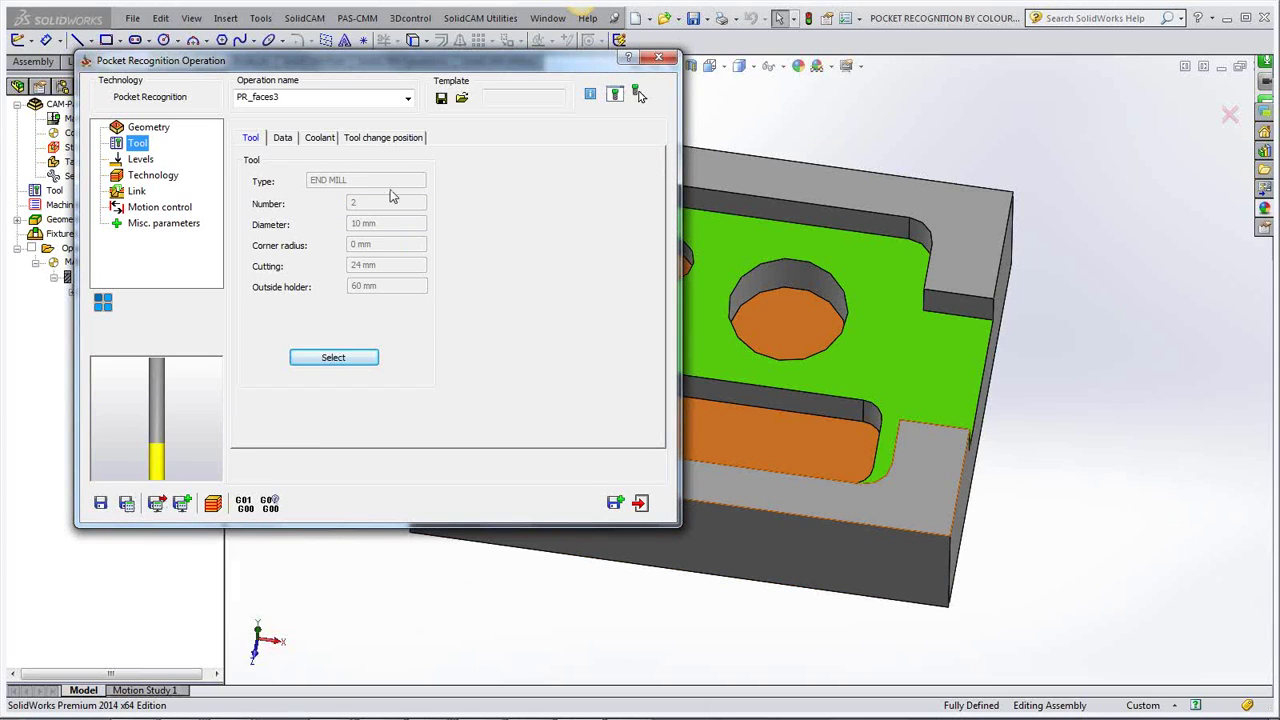
Review the PR_faces3 operation's levels and technology settings, keep them as they are, and save and calculate the operation.
left_click_drag(388, 66, 435, 105)
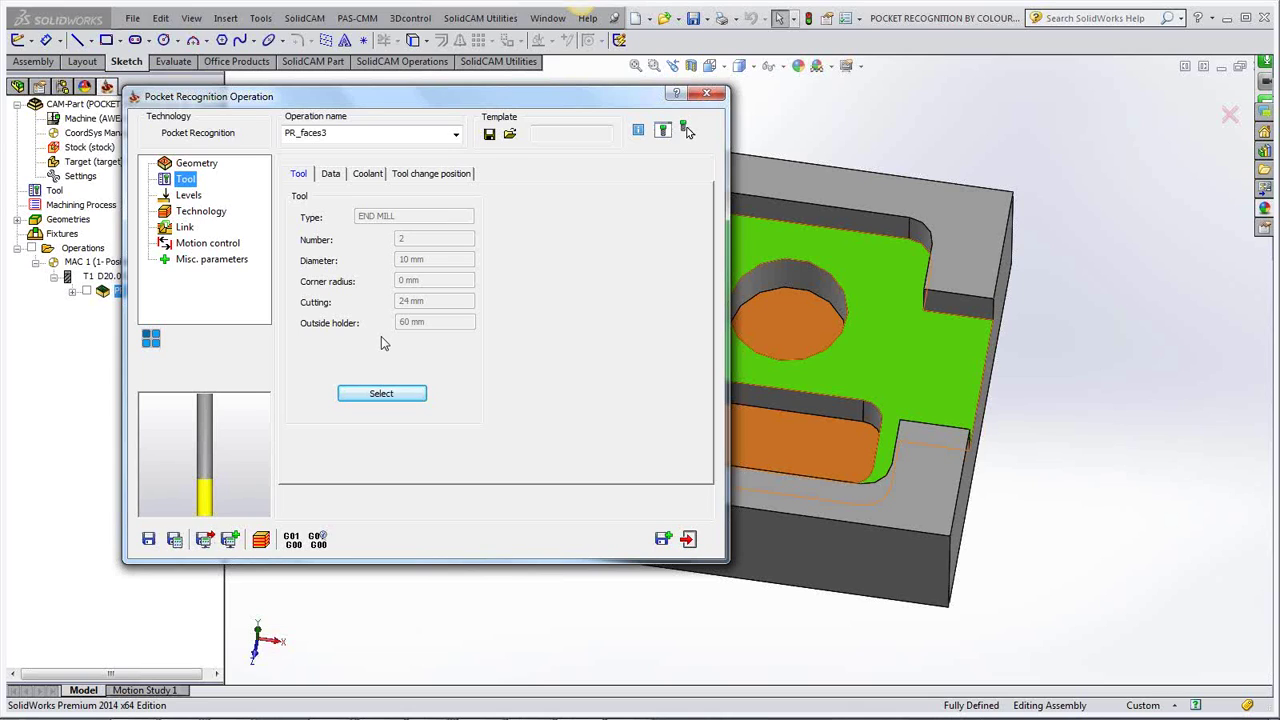
left_click(193, 198)
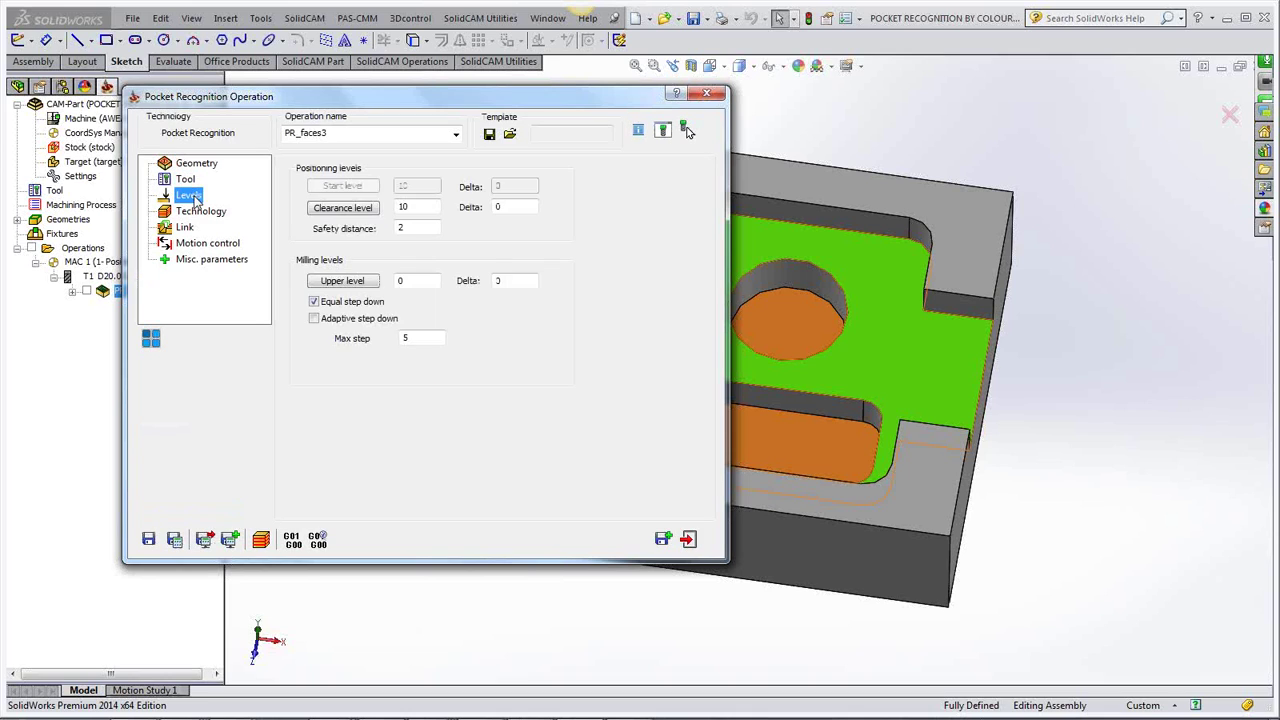
left_click(205, 214)
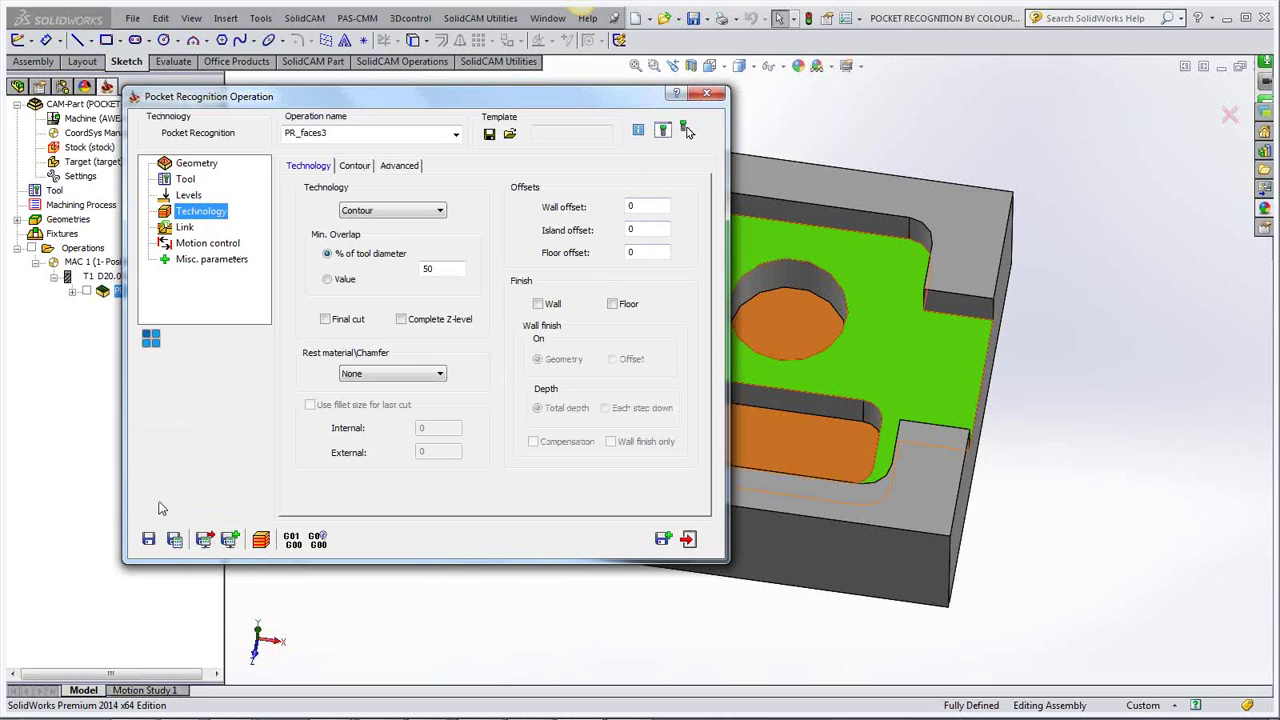
left_click(174, 539)
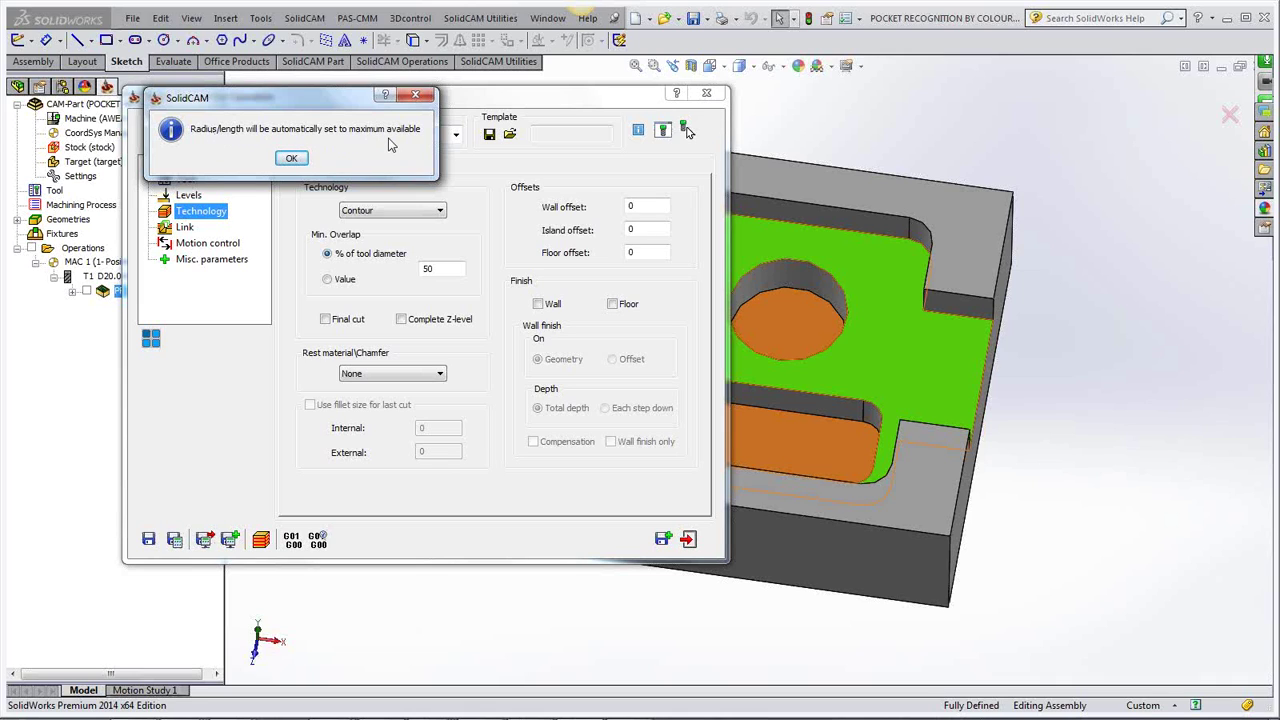
left_click(292, 160)
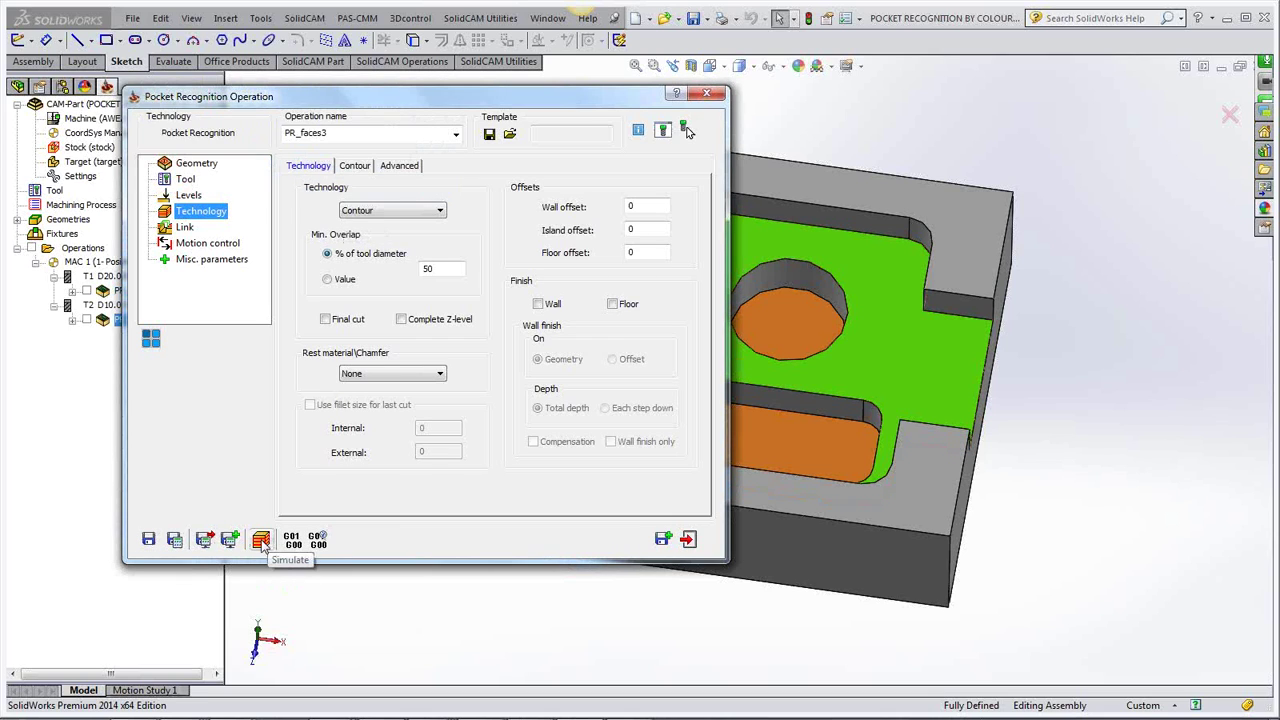
Show the PR_faces3 toolpath and examine its depths in the three orange pockets in wireframe from front, side and isometric views.
double_click(457, 95)
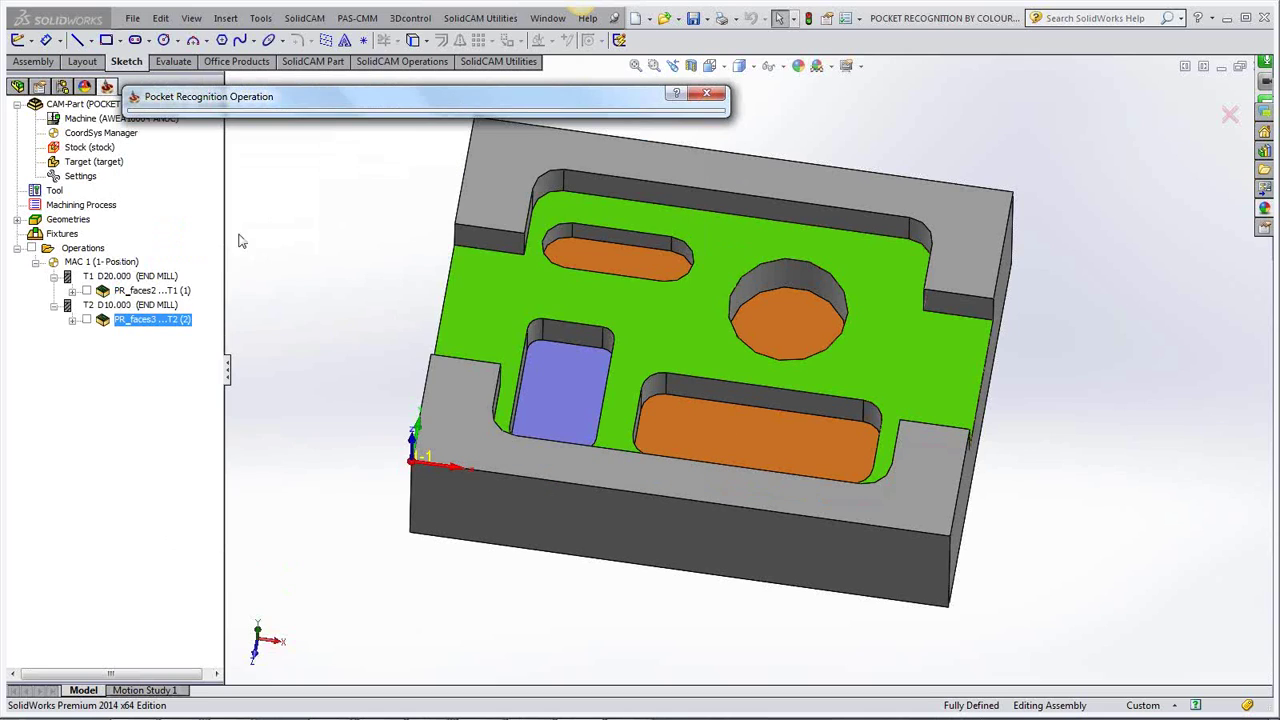
left_click(85, 320)
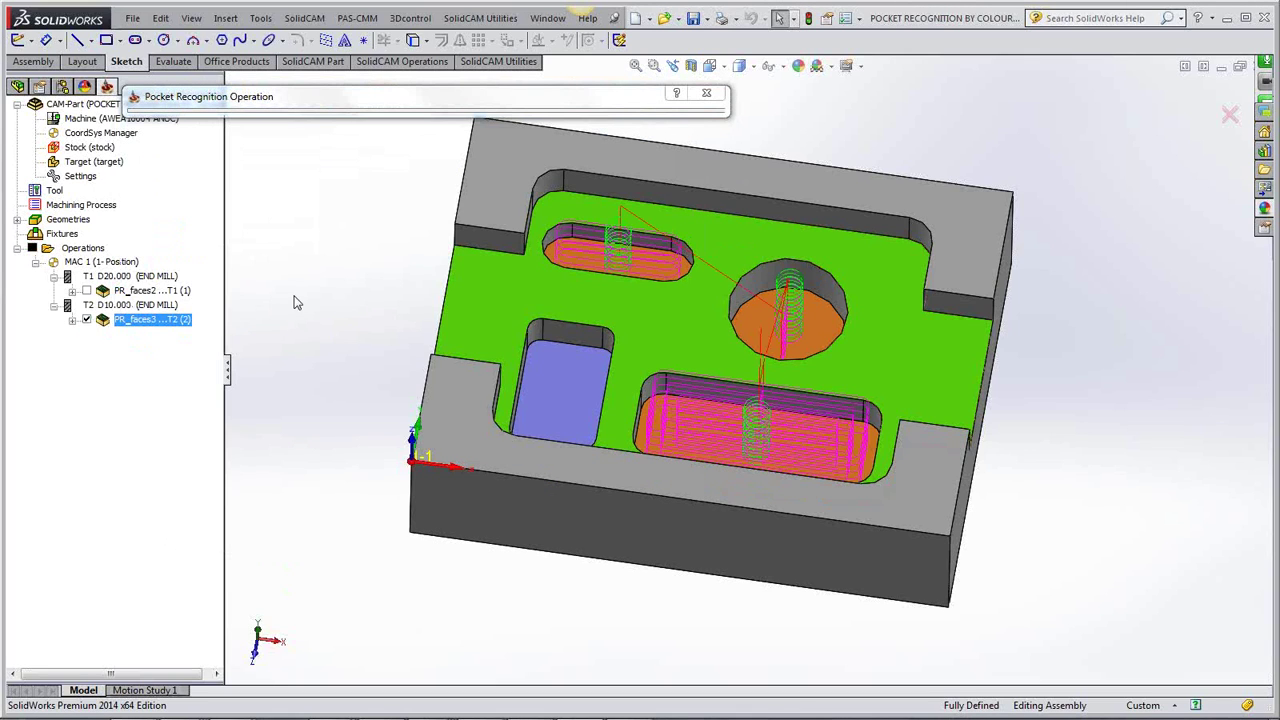
middle_click_drag(294, 300, 304, 299)
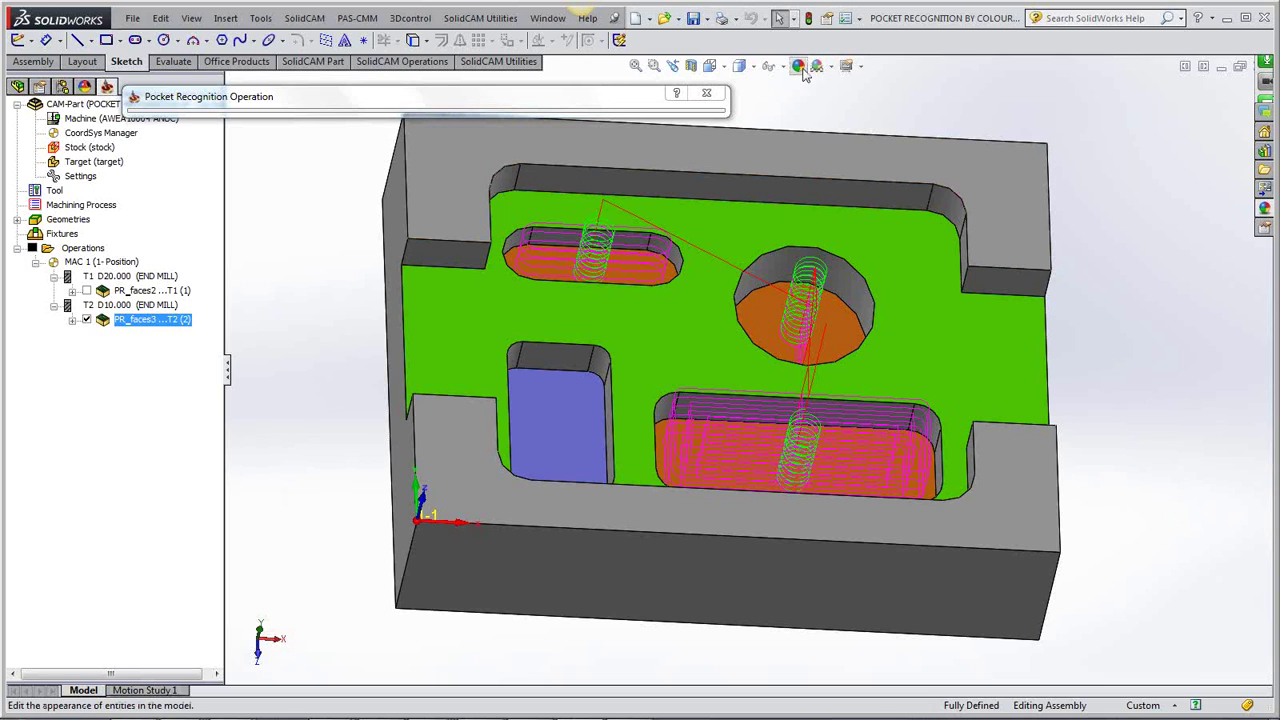
left_click(754, 68)
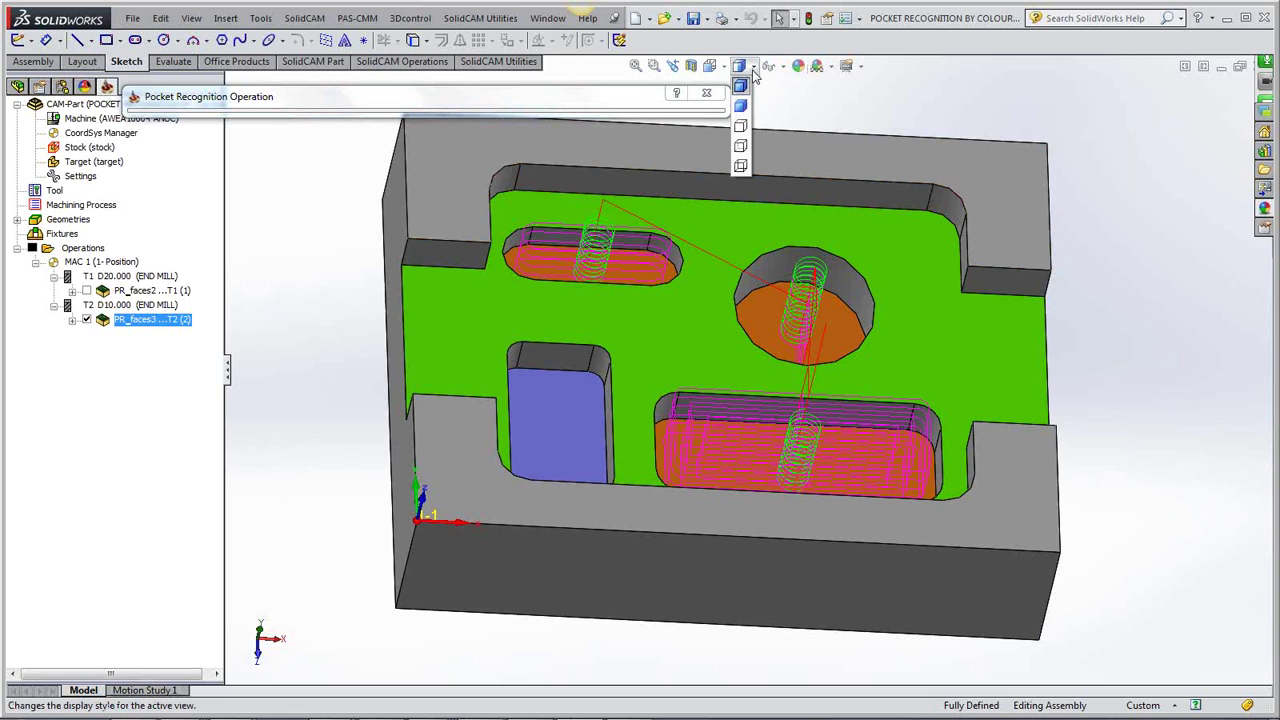
left_click(741, 168)
key("ctrl+1")
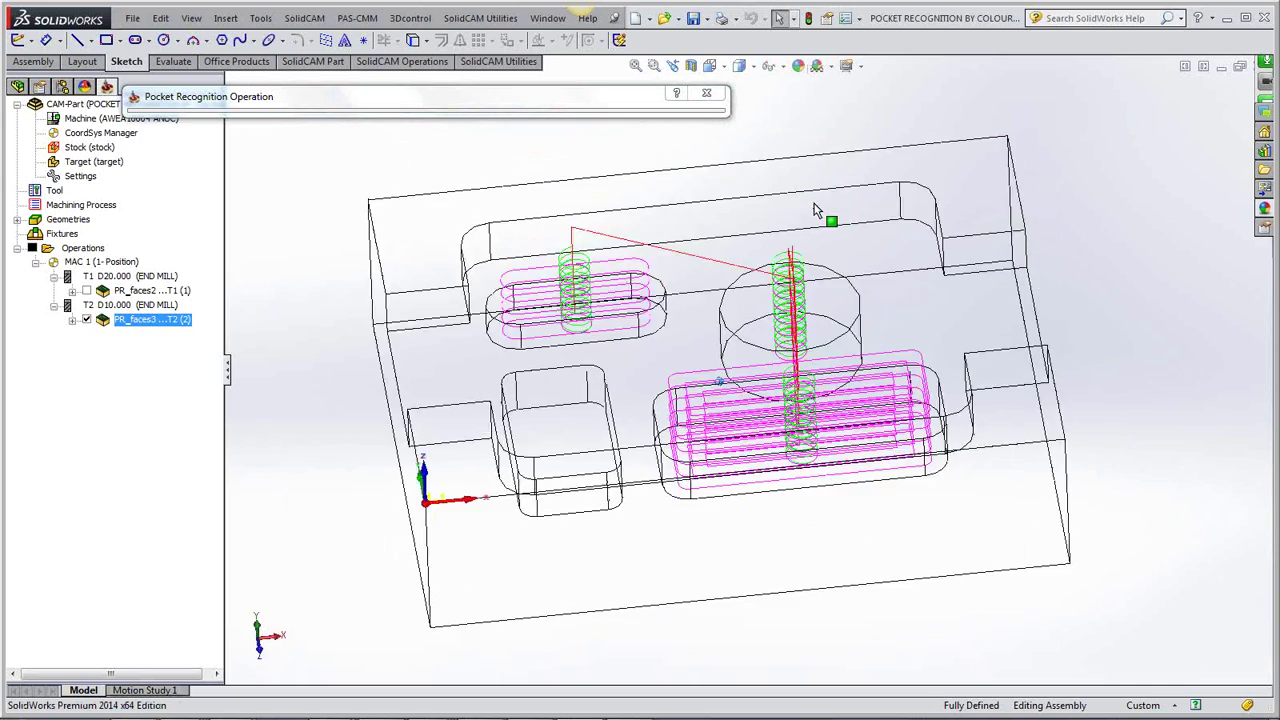
key("ctrl+3")
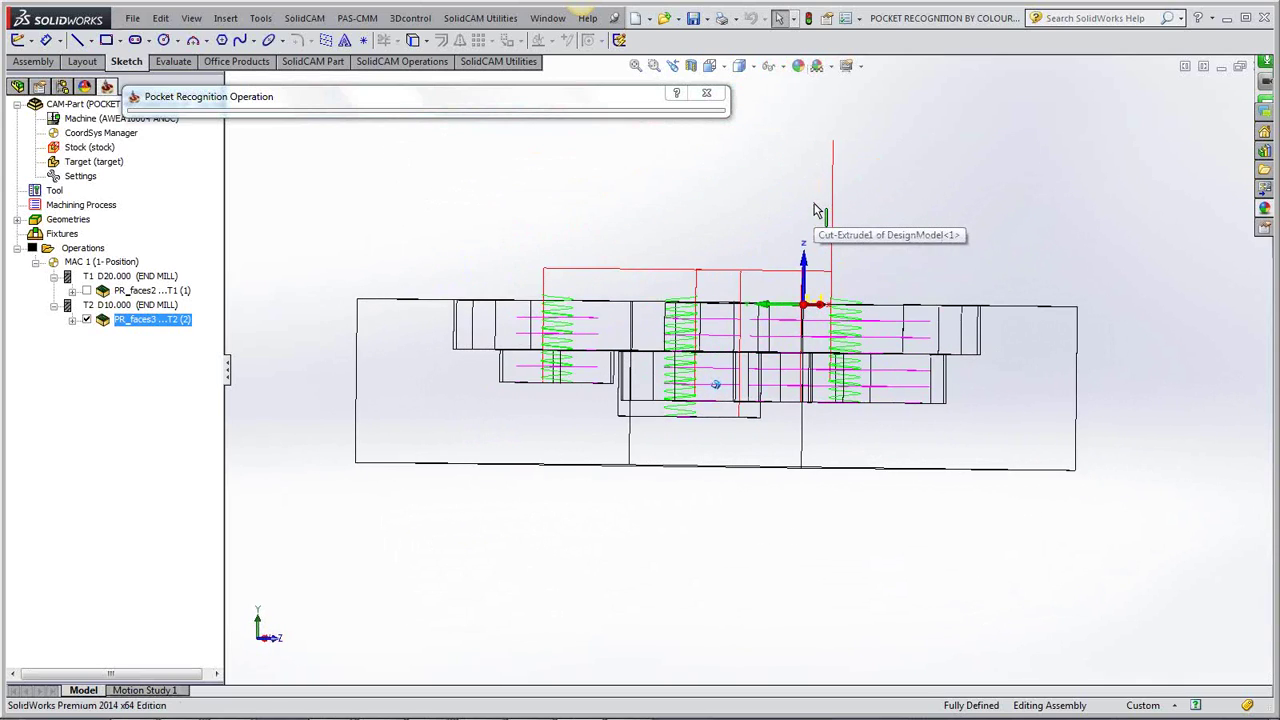
key("ctrl+7")
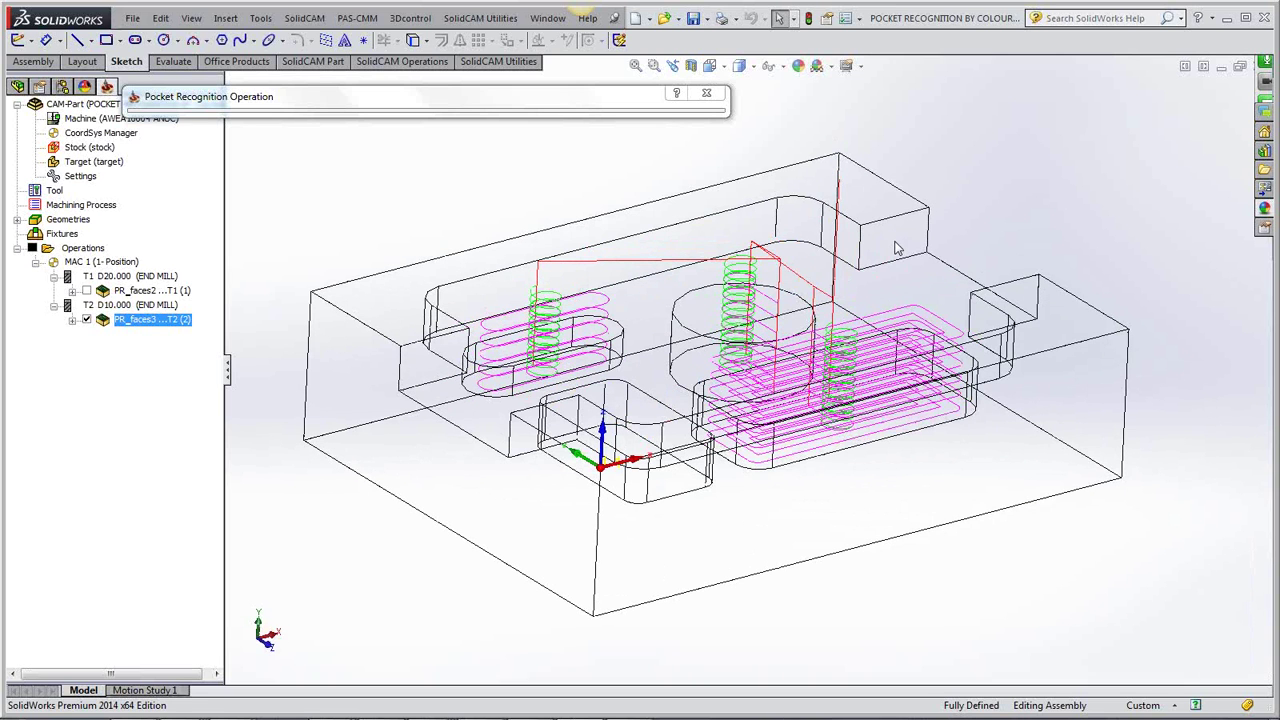
left_click(720, 76)
left_click(785, 100)
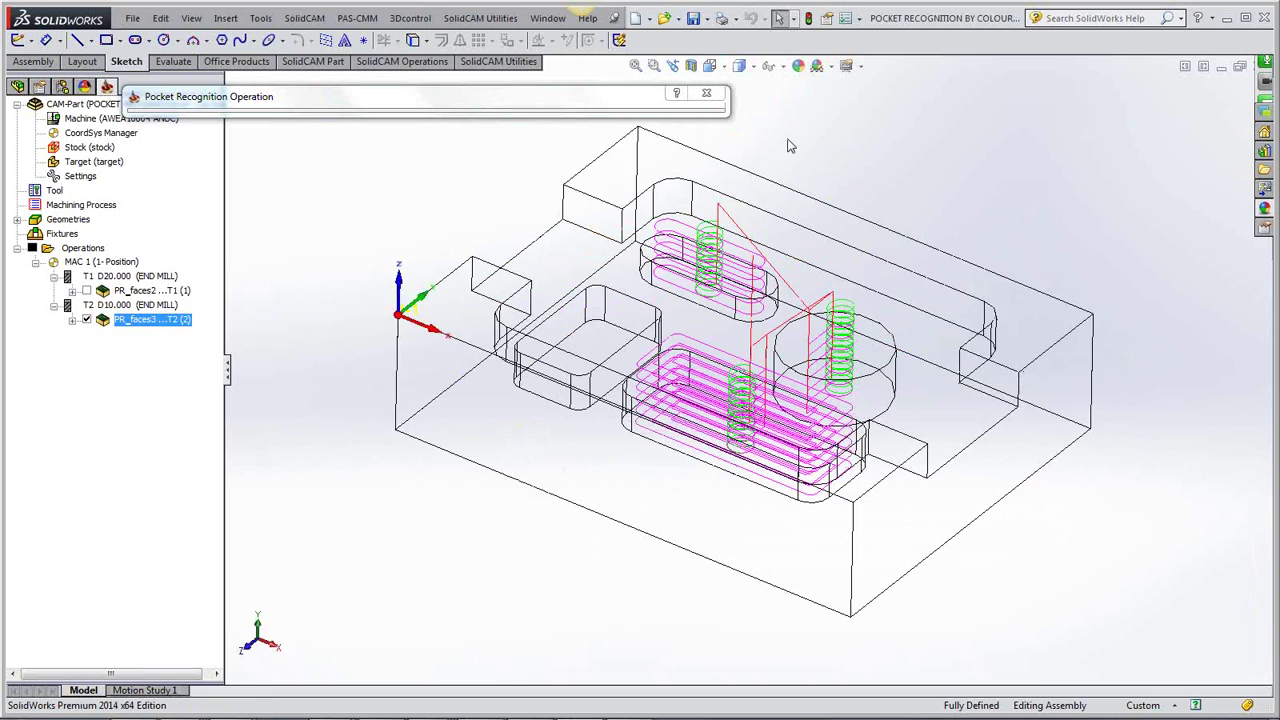
Restore the shaded display, close the pocket recognition operation and hide the PR_faces3 toolpath.
left_click(741, 67)
left_click(743, 100)
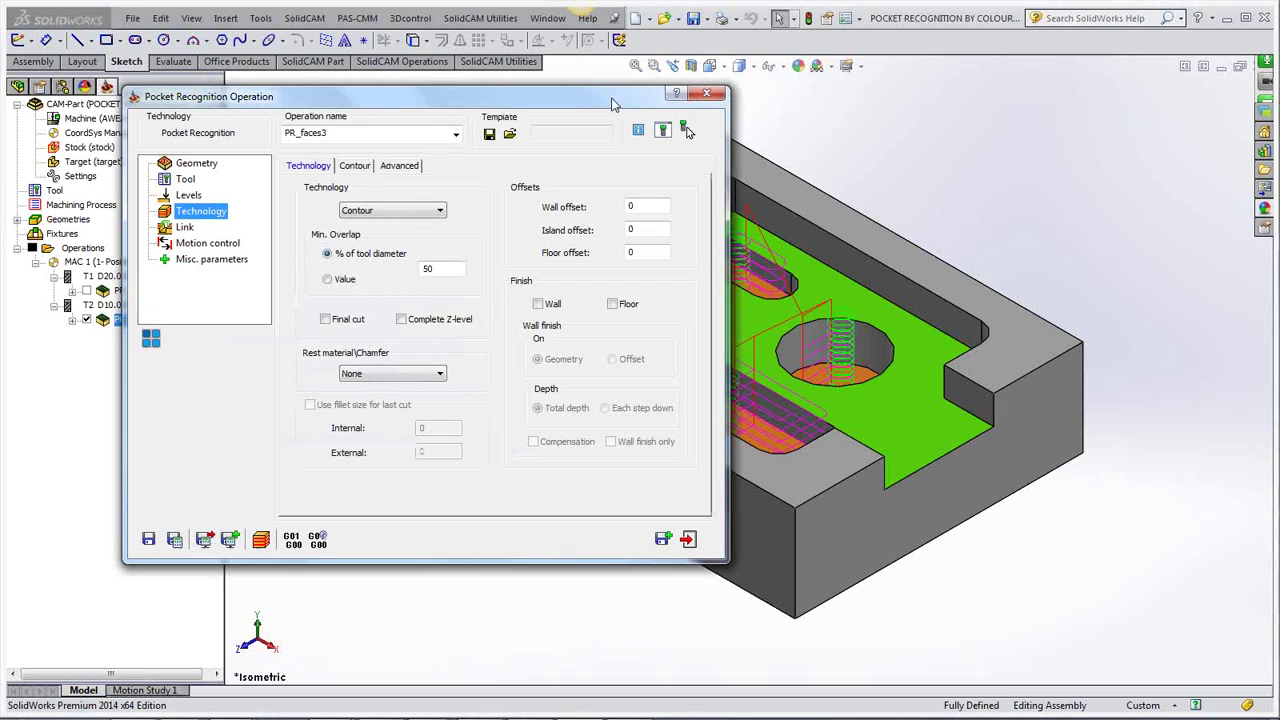
left_click(706, 93)
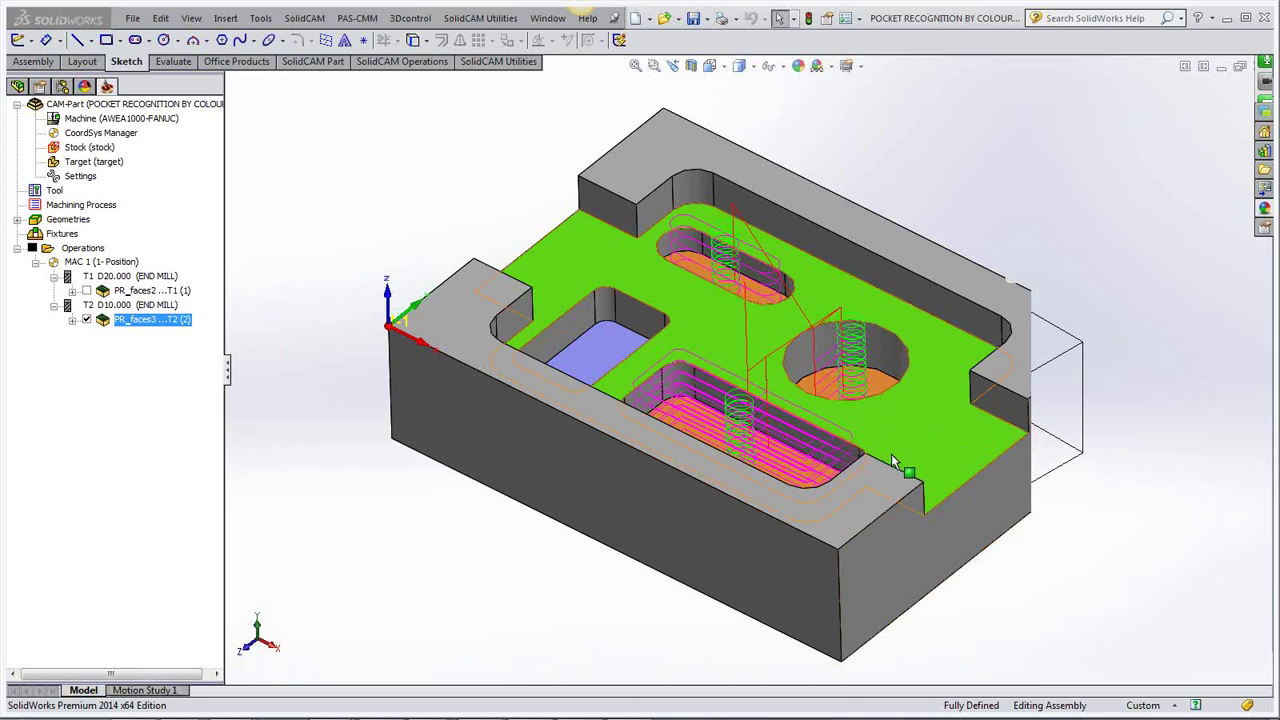
middle_click_drag(913, 401, 913, 401)
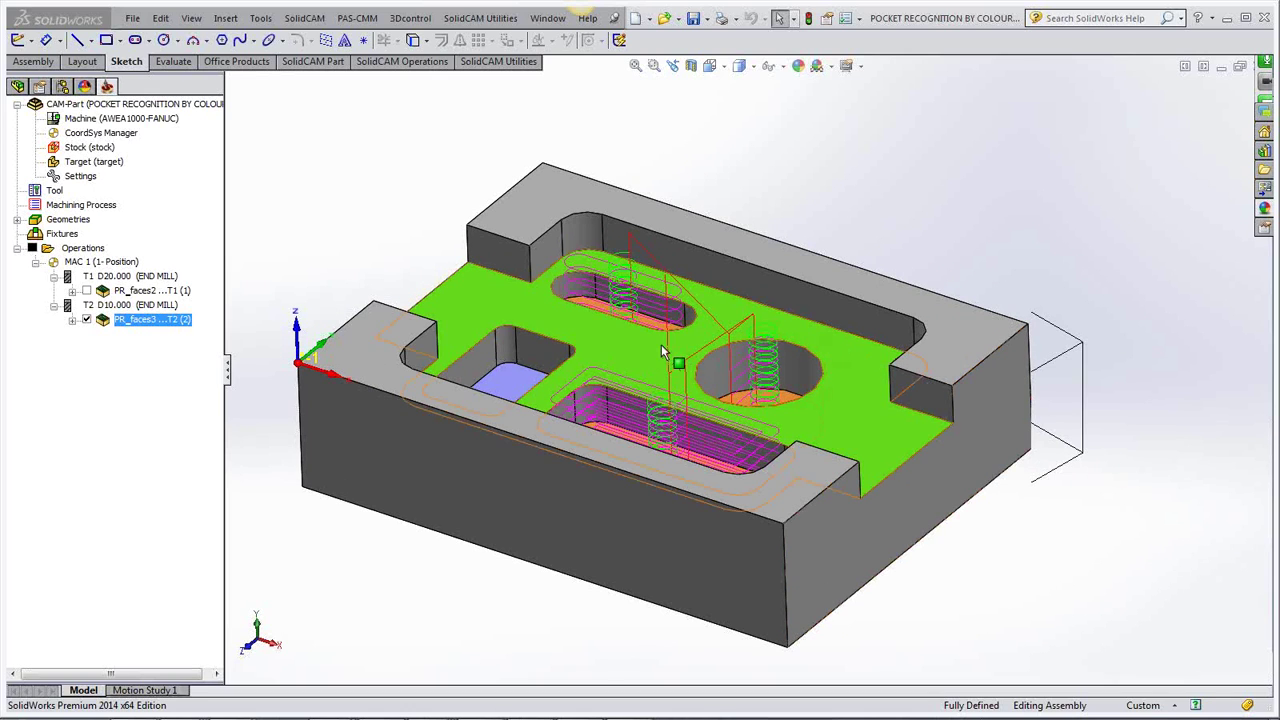
left_click(87, 320)
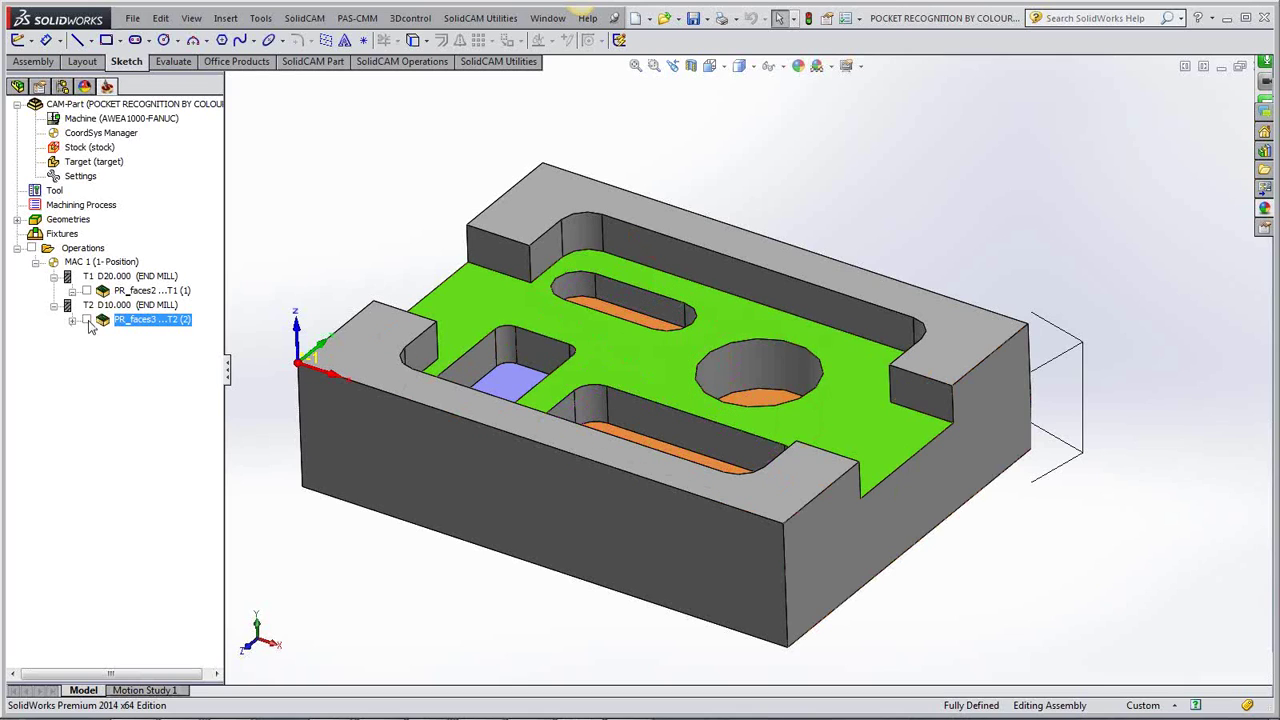
Run the SolidVerify simulation of the PR_faces3 operation.
right_click(152, 322)
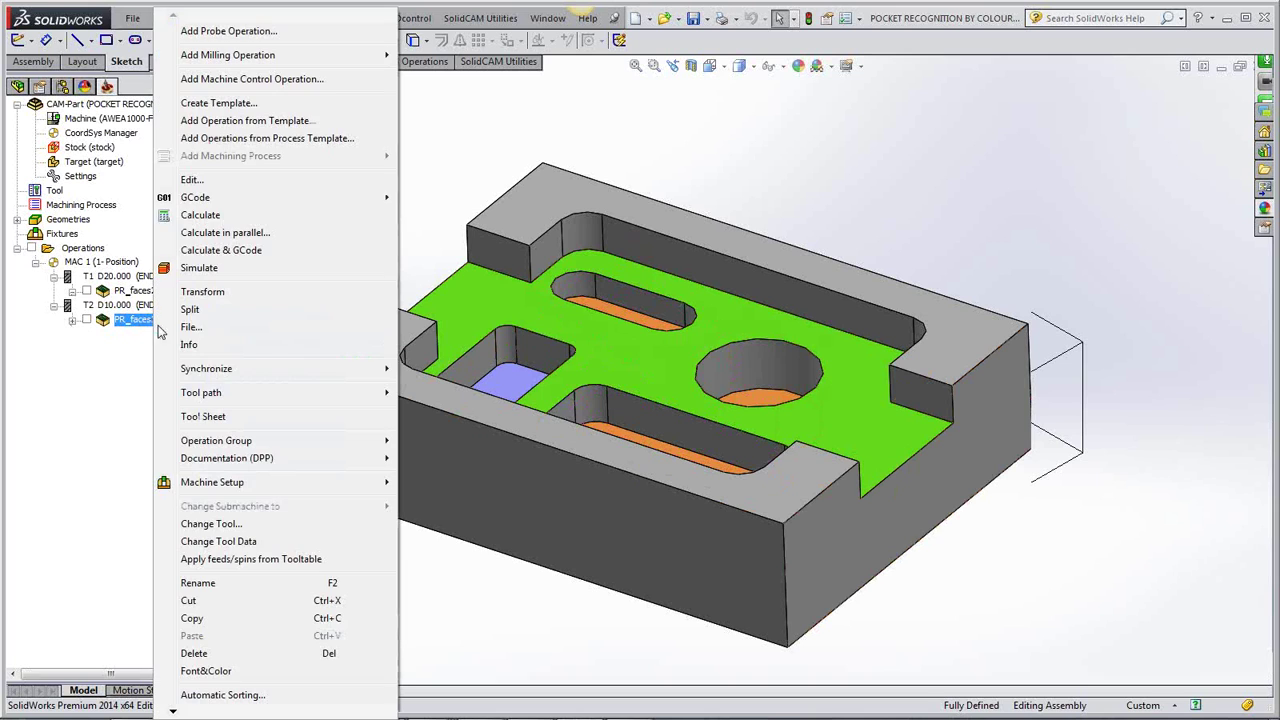
left_click(200, 268)
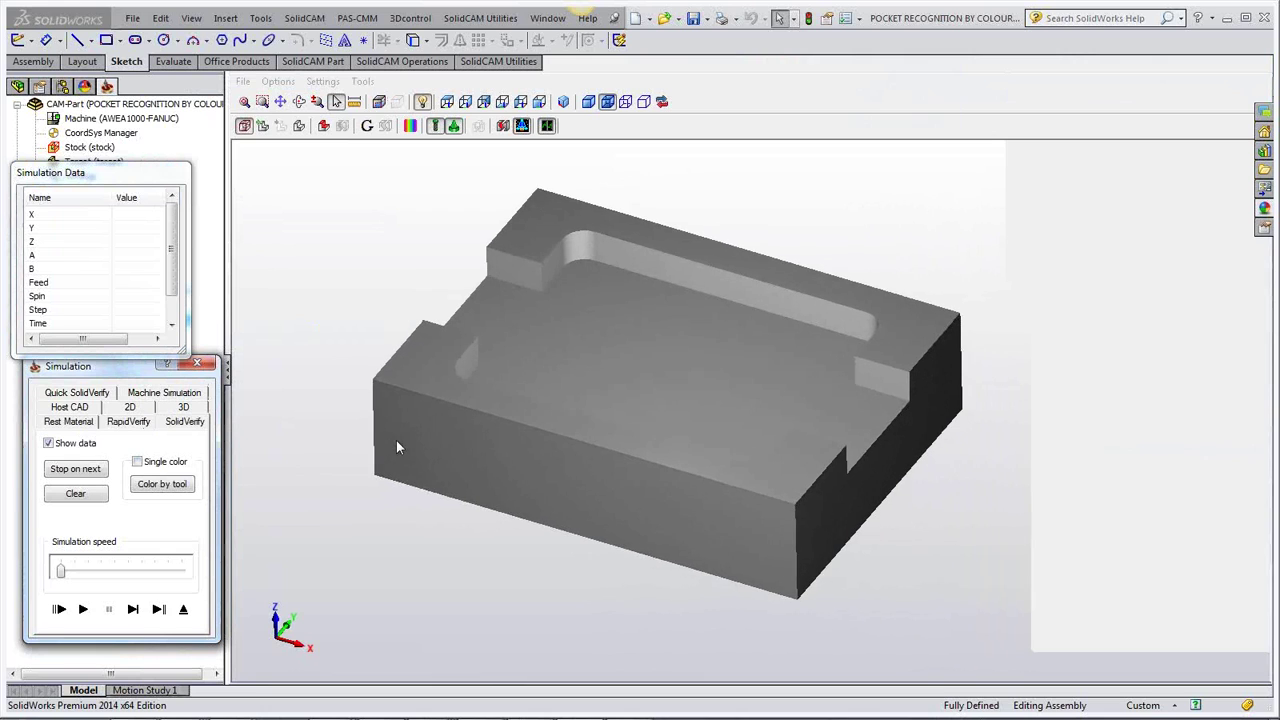
left_click(84, 609)
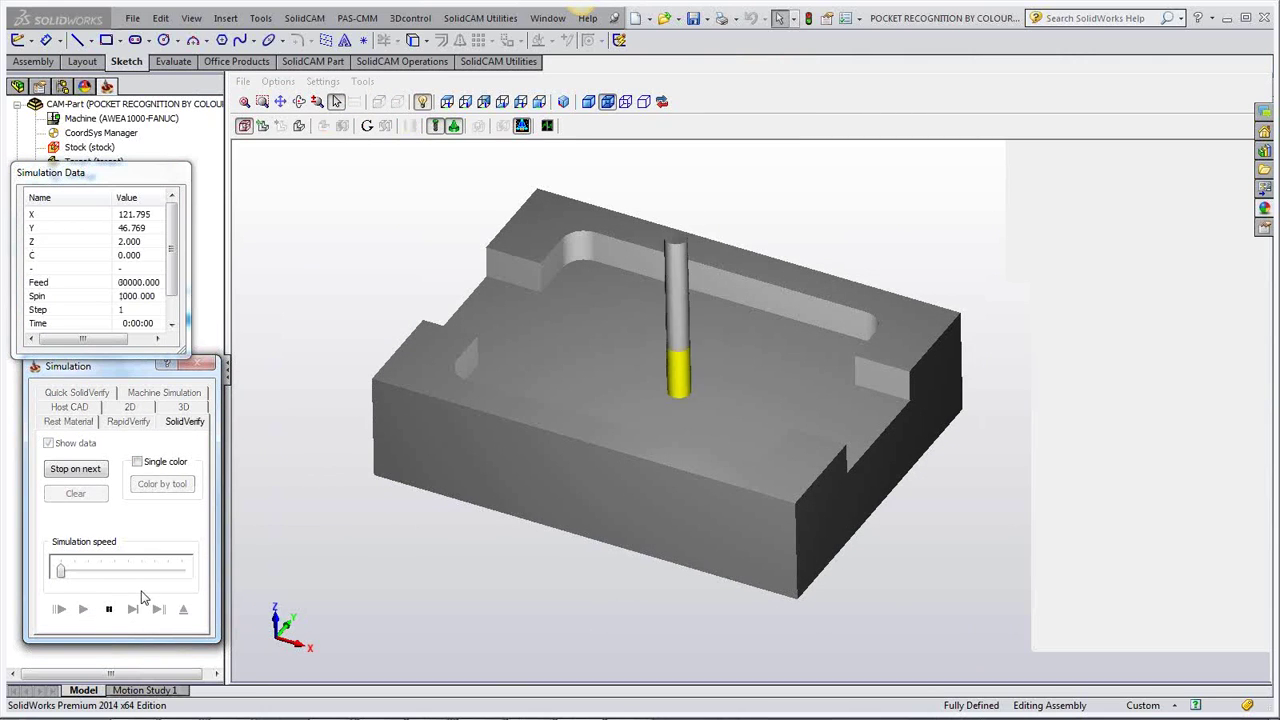
Increase the simulation speed and watch the tool's descending cuts into the first pocket from different angles.
left_click(97, 571)
left_click(98, 570)
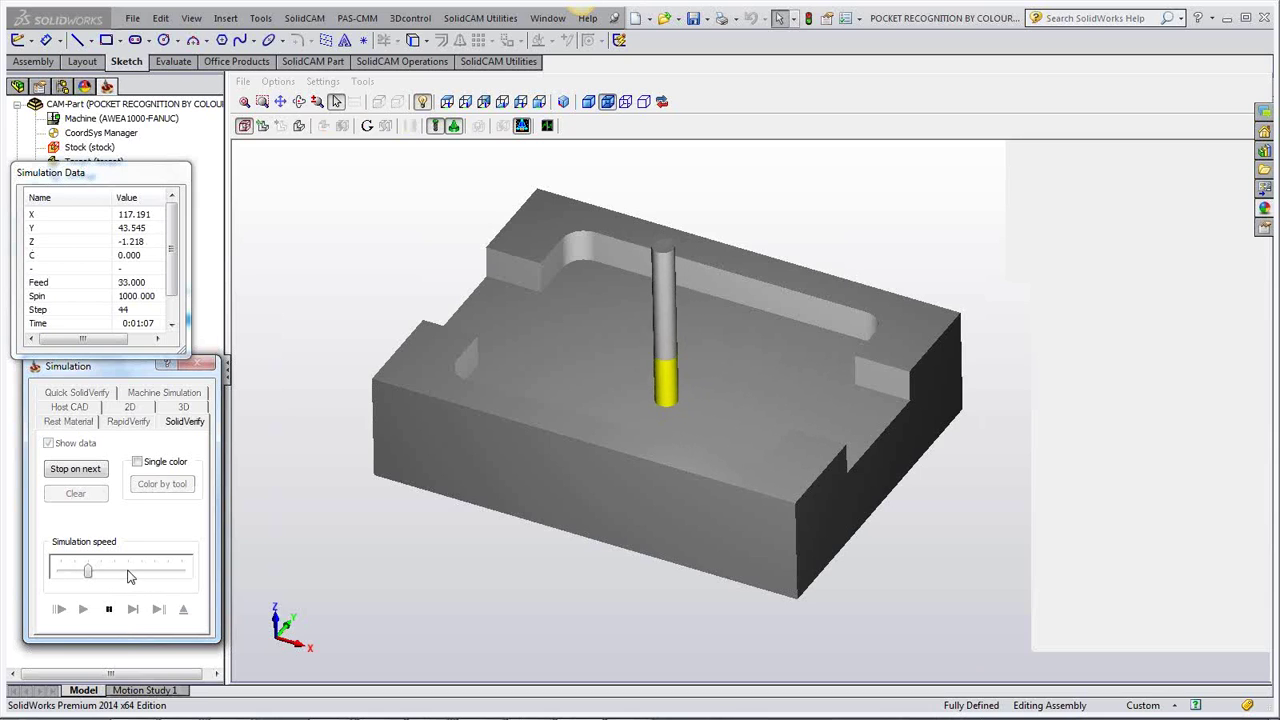
left_click(116, 577)
left_click(85, 572)
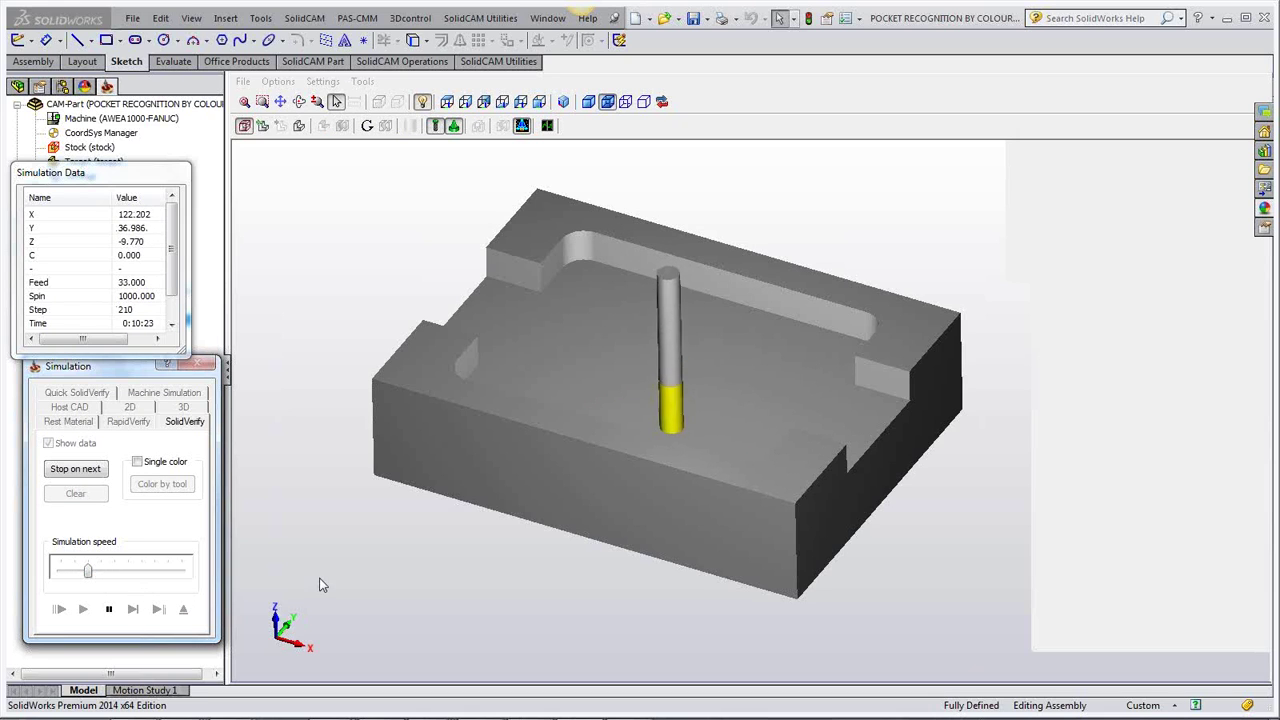
middle_click_drag(320, 585, 342, 575)
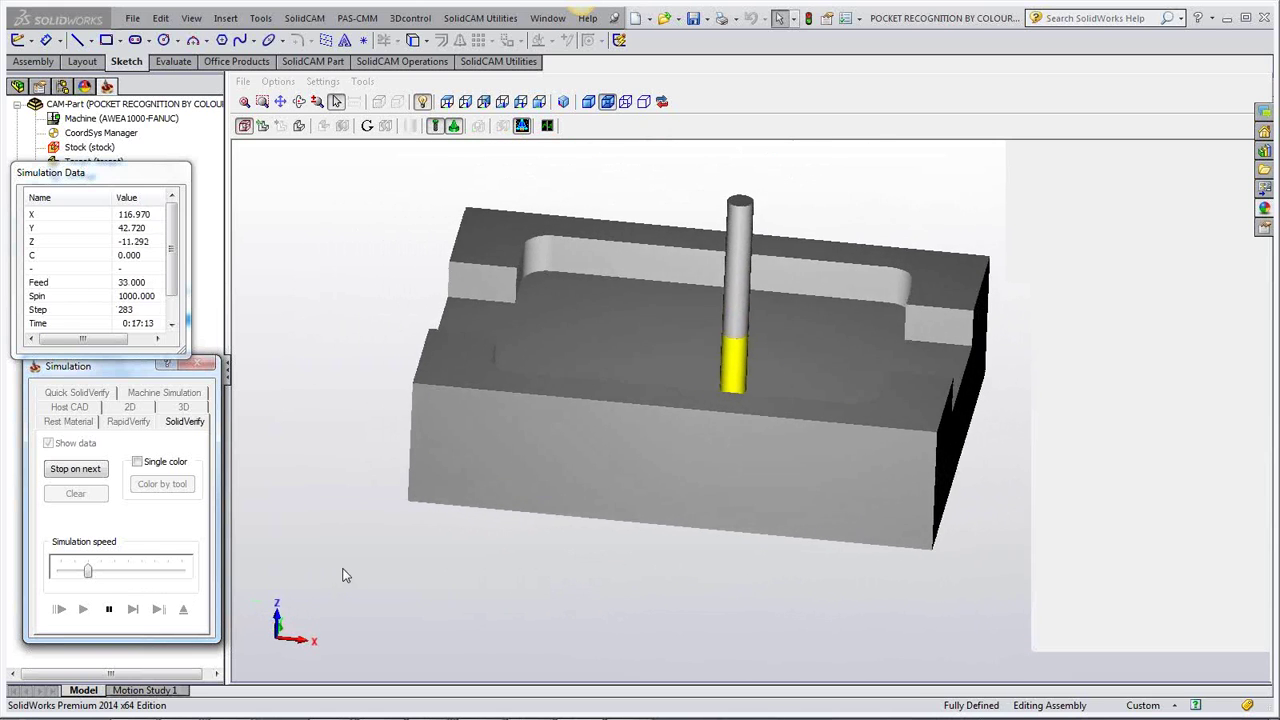
mouse_move(648, 695)
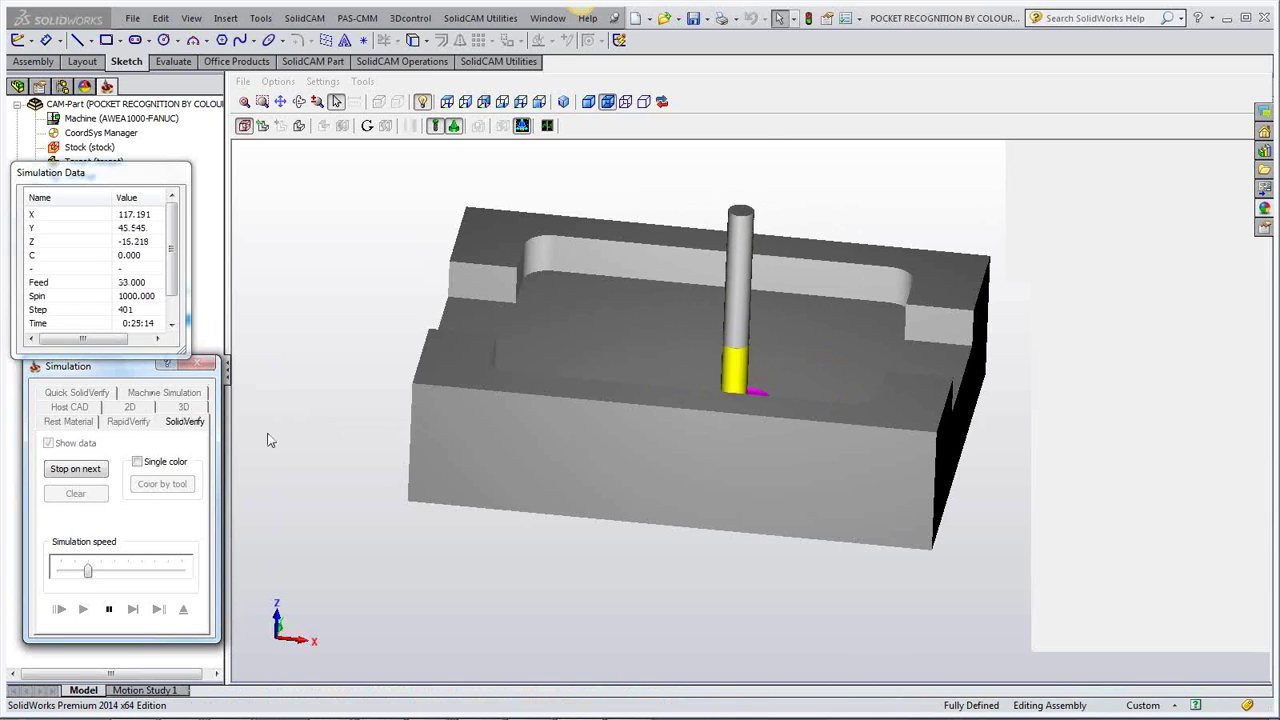
middle_click_drag(312, 468, 310, 467)
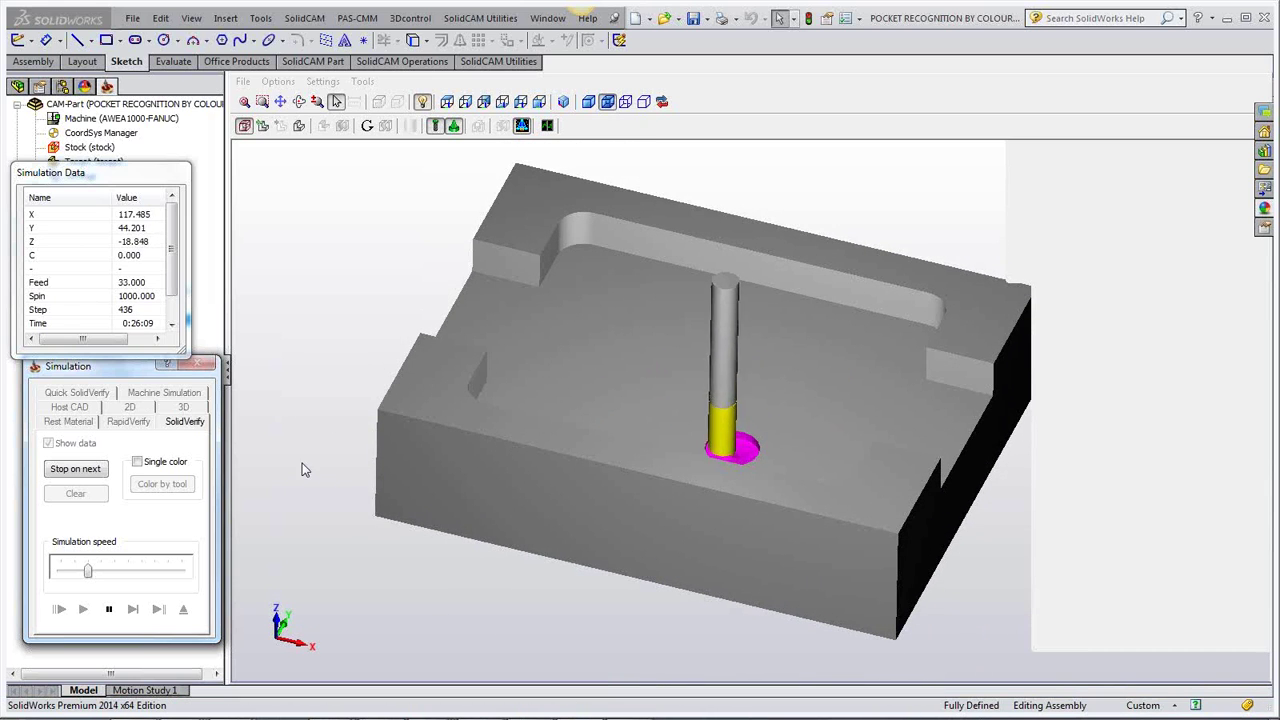
Speed the simulation up further, pause it once the first pocket is machined, and close the simulation.
left_click(117, 572)
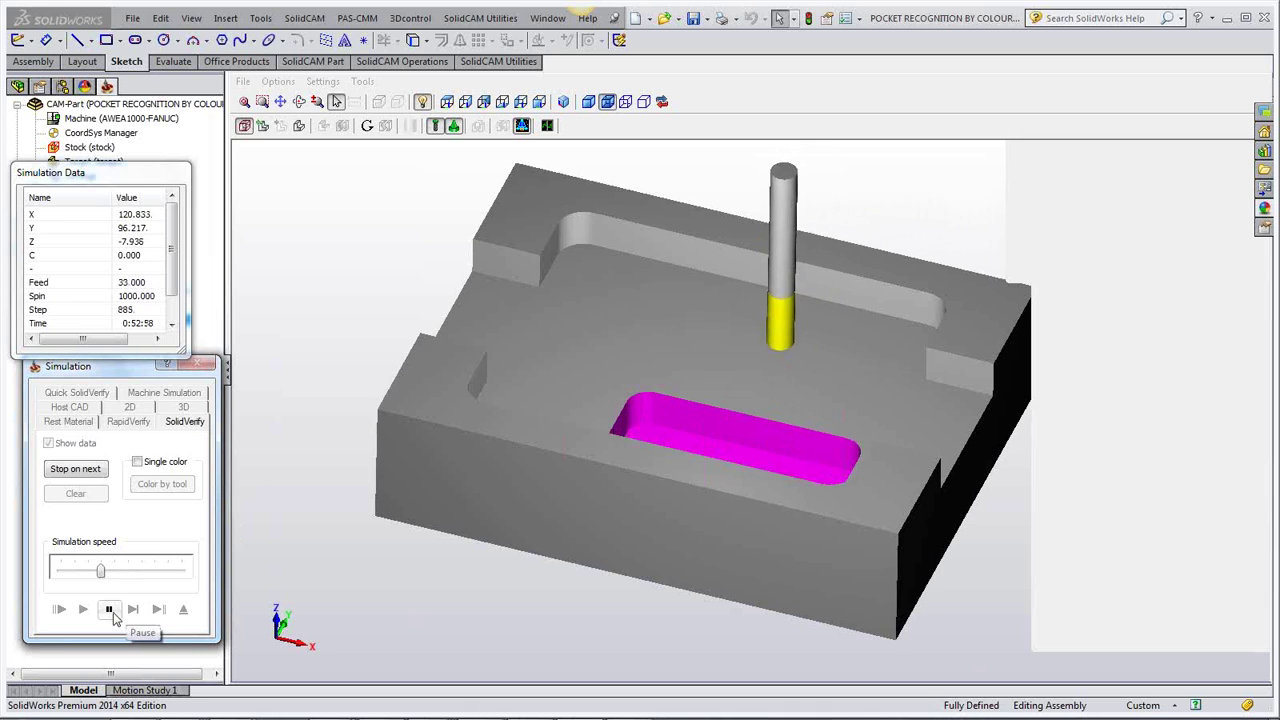
left_click(110, 610)
left_click(198, 364)
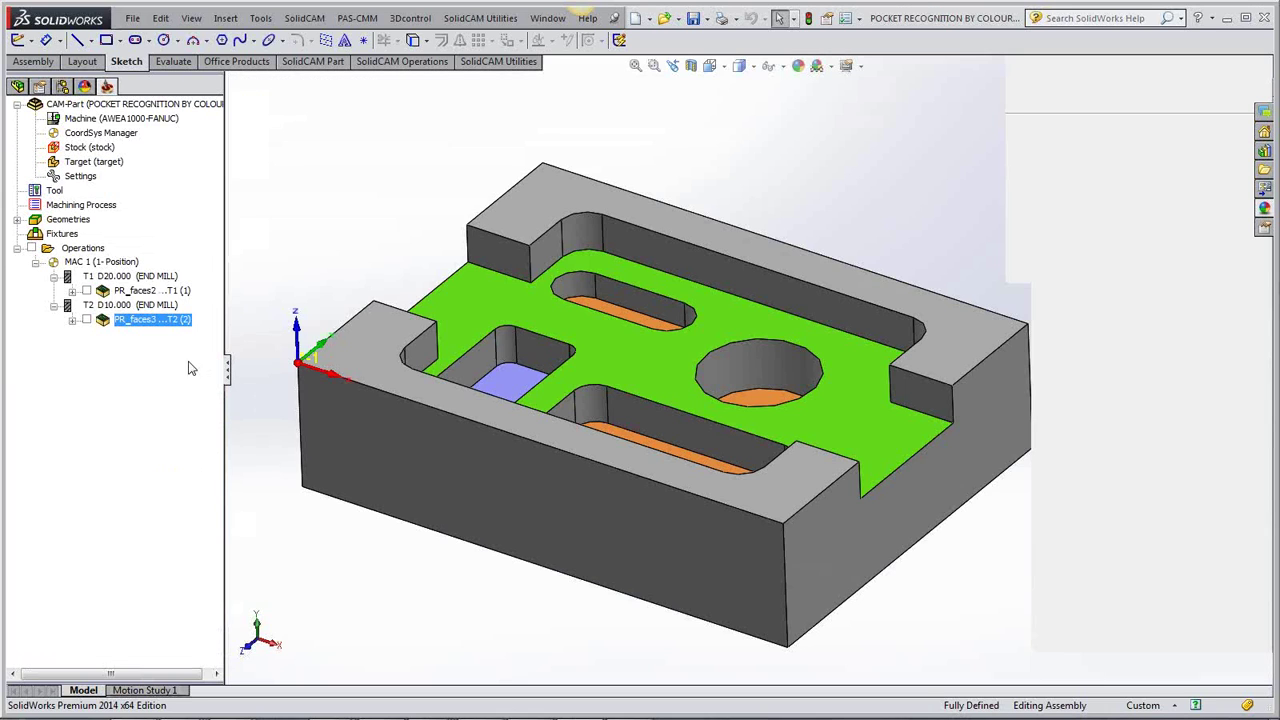
Set the PR_faces3 operation's upper level to the green face at Z -15, and save and calculate the operation.
double_click(154, 320)
left_click(185, 197)
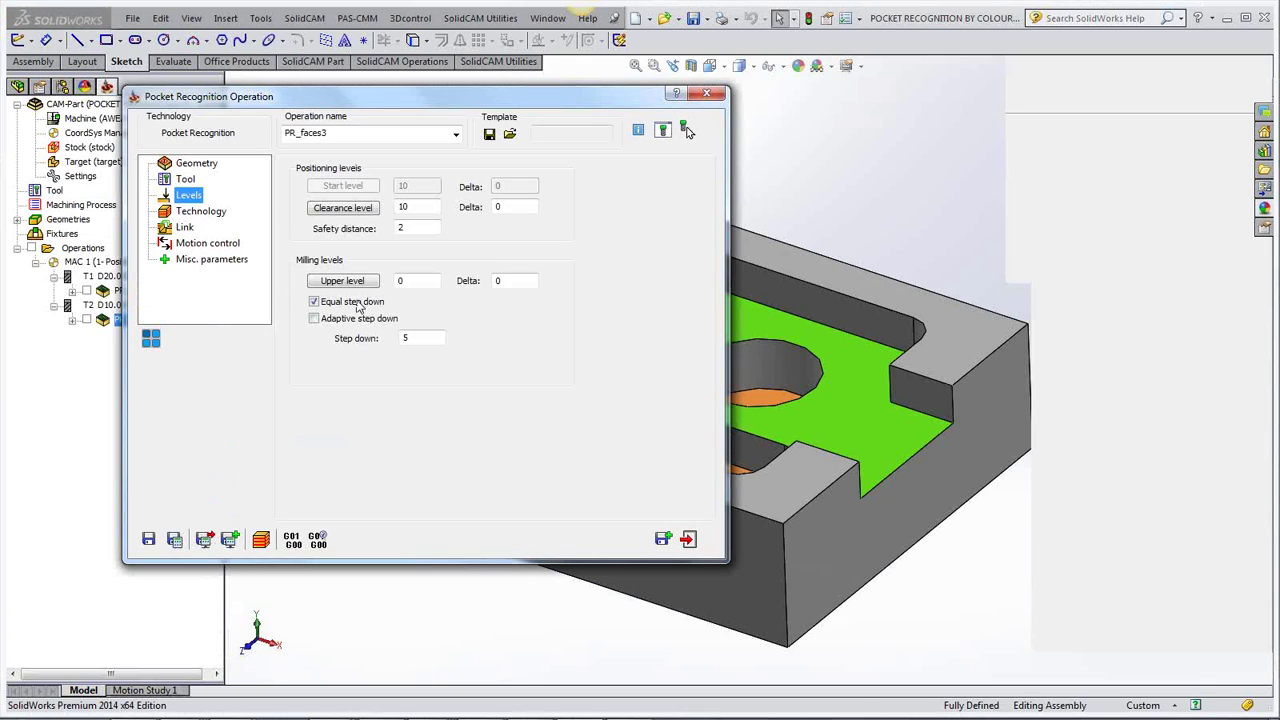
left_click(342, 281)
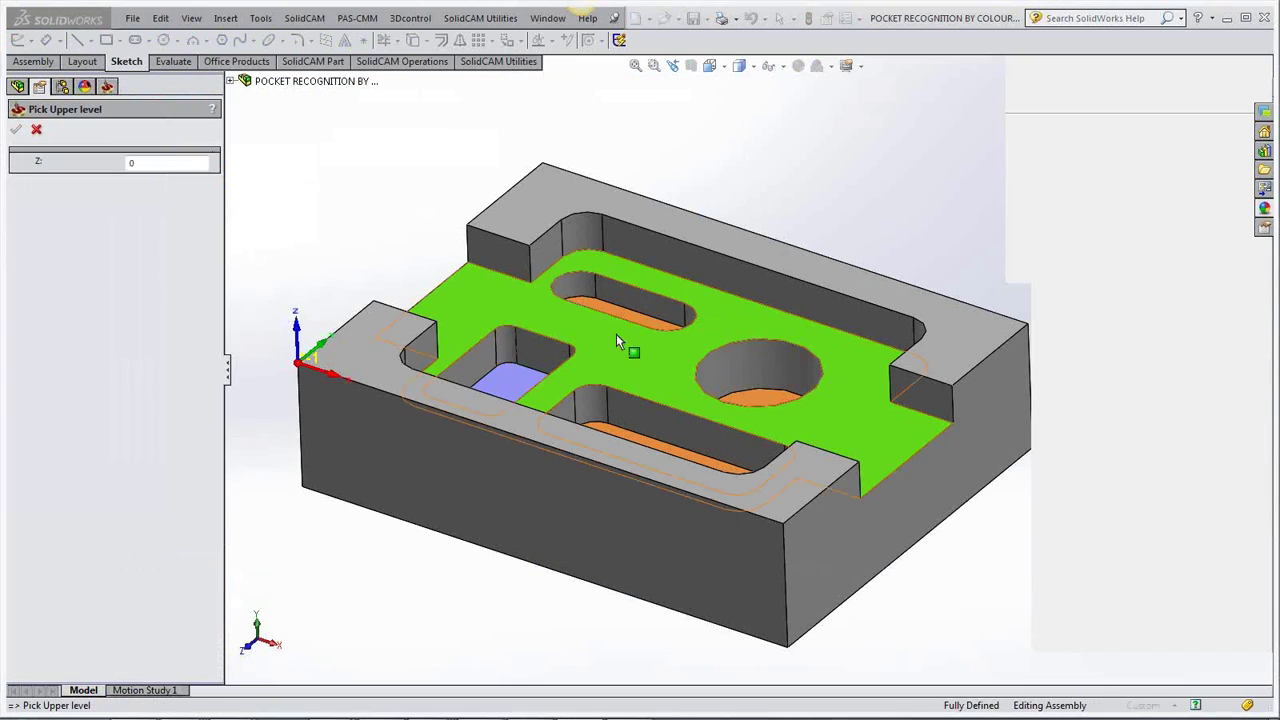
left_click(619, 341)
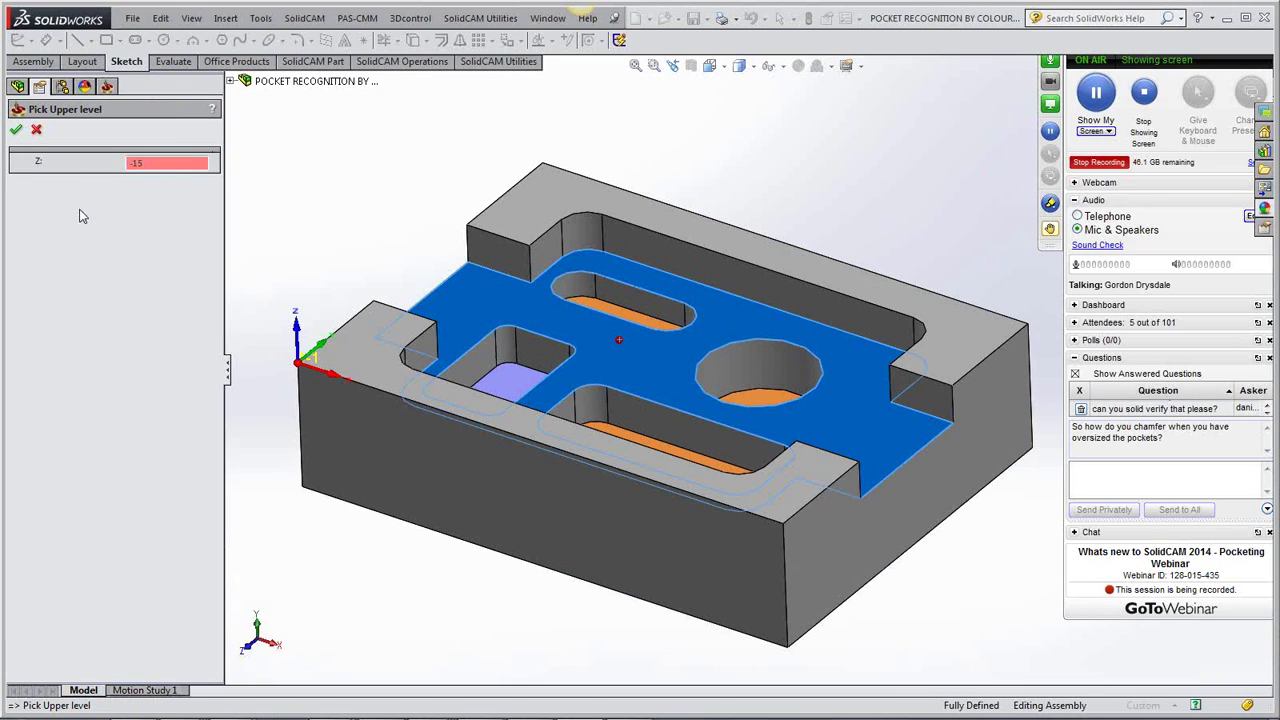
left_click(16, 131)
left_click(174, 539)
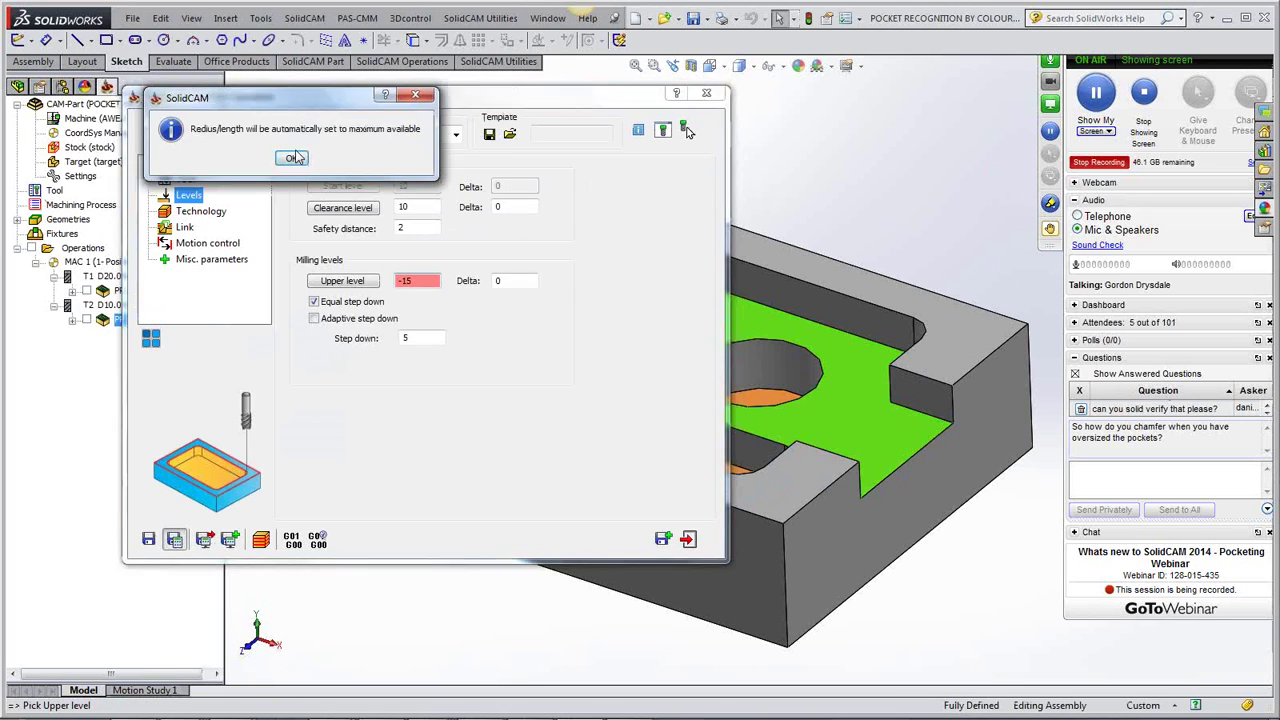
left_click(291, 158)
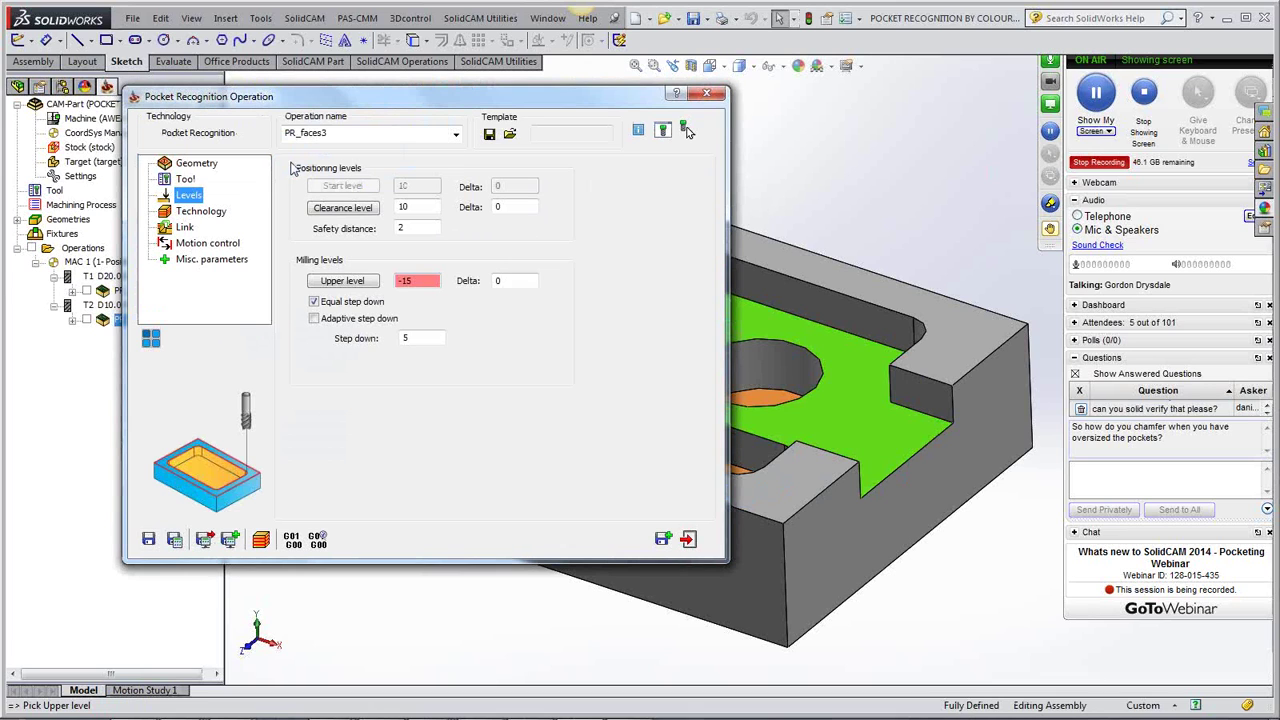
Simulate the recalculated PR_faces3 operation in SolidVerify, examine the machined pockets, and close the simulation and the operation.
left_click(262, 540)
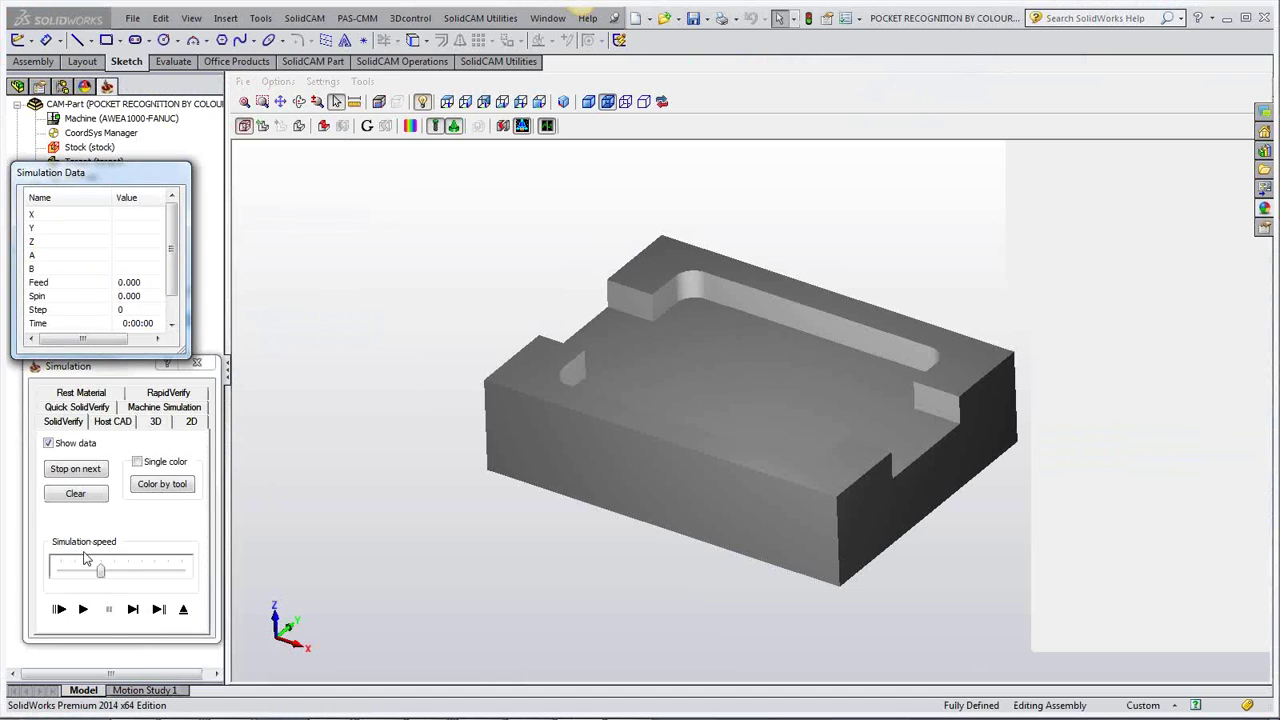
left_click(83, 609)
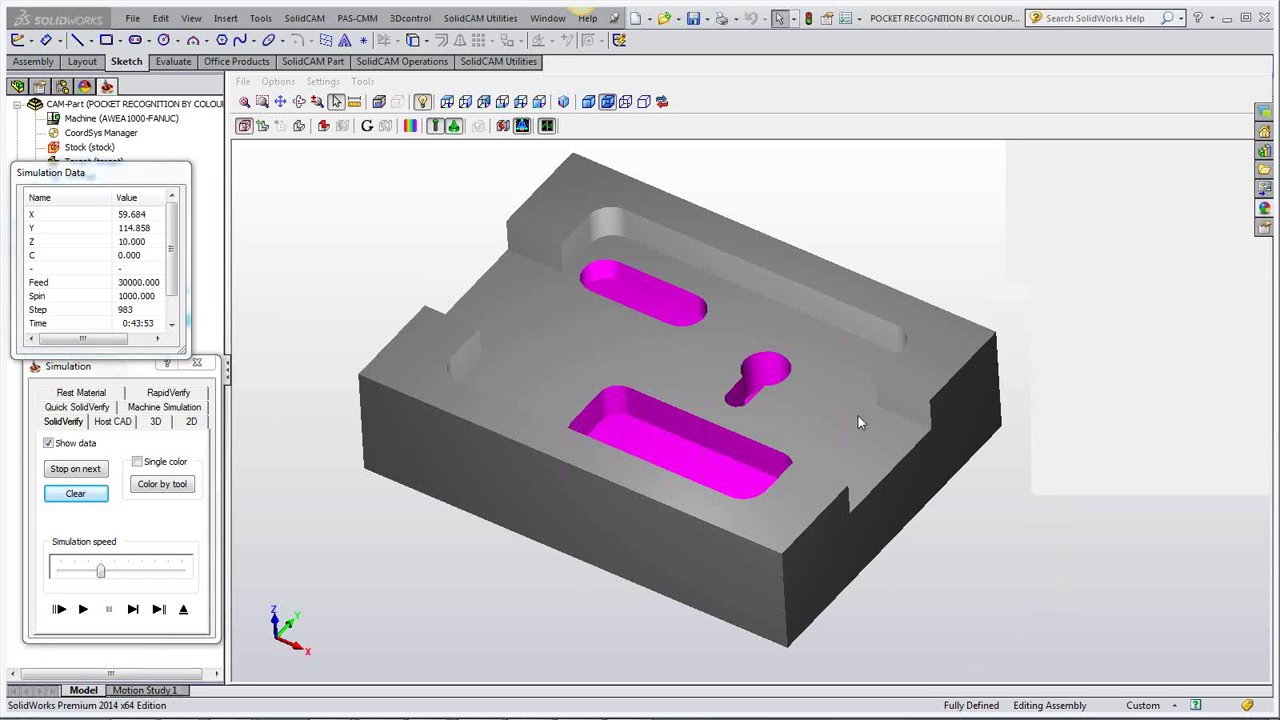
middle_click_drag(946, 506, 880, 522)
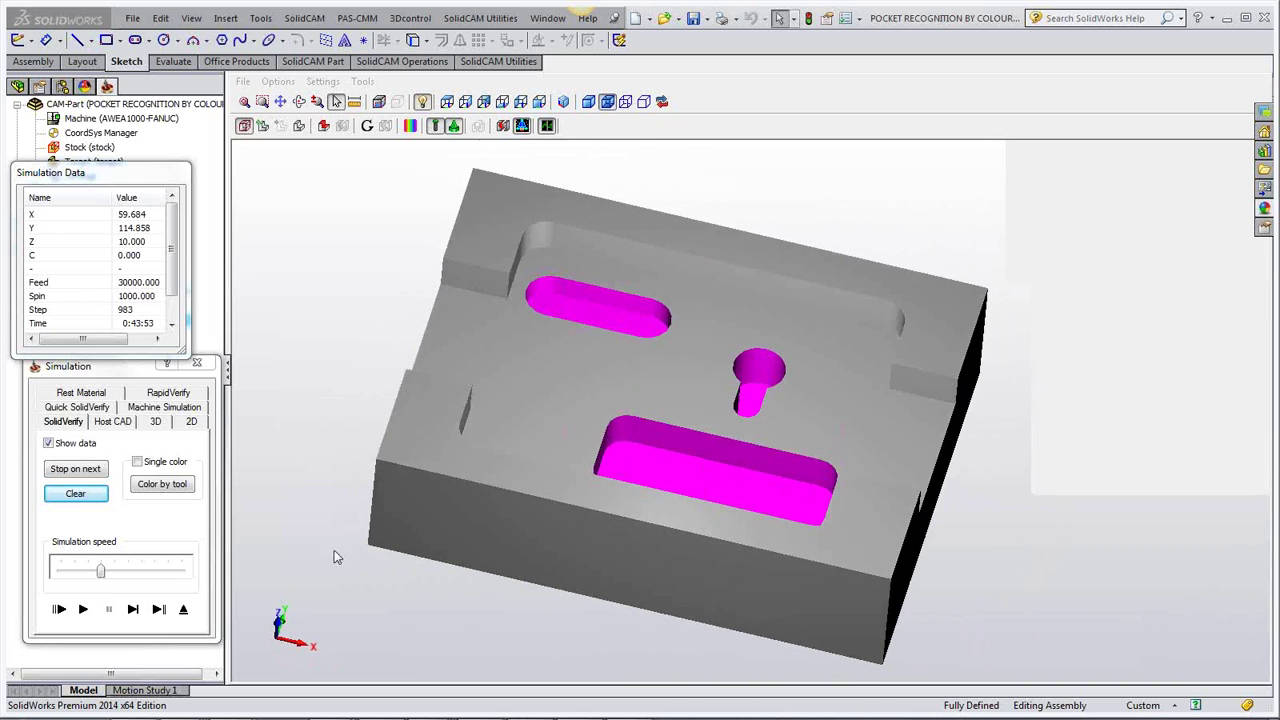
left_click(204, 366)
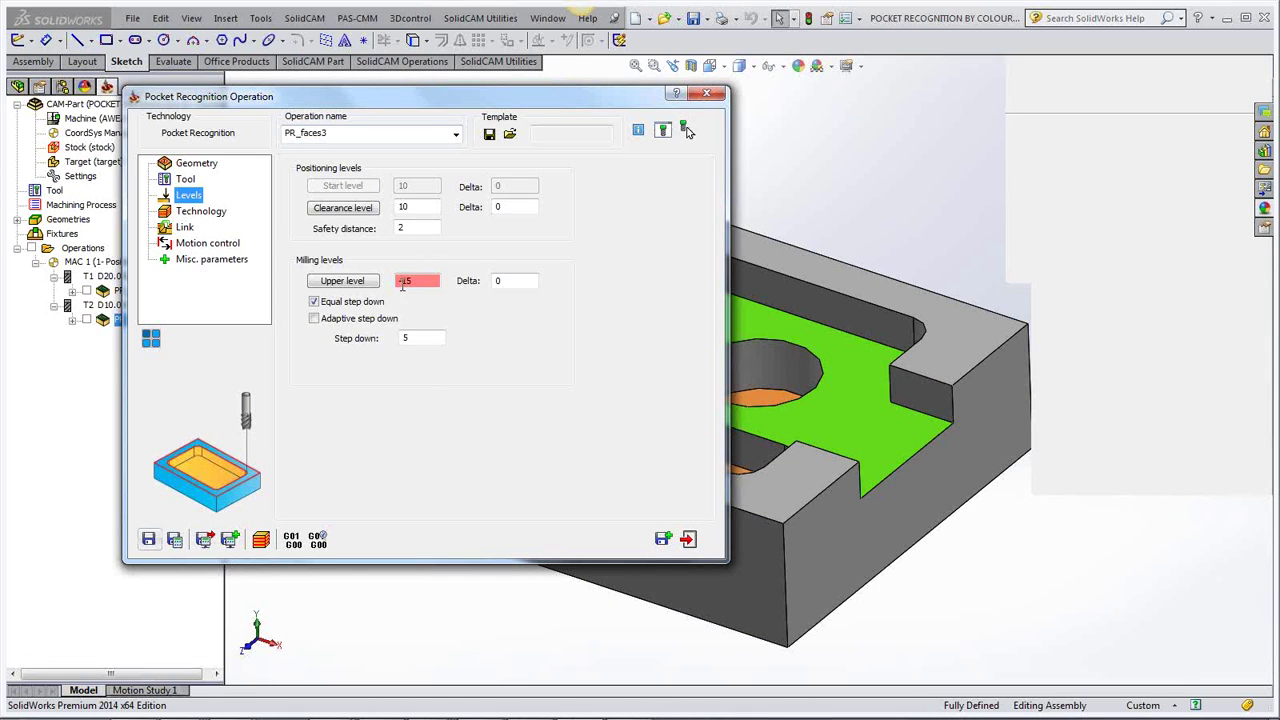
left_click(706, 93)
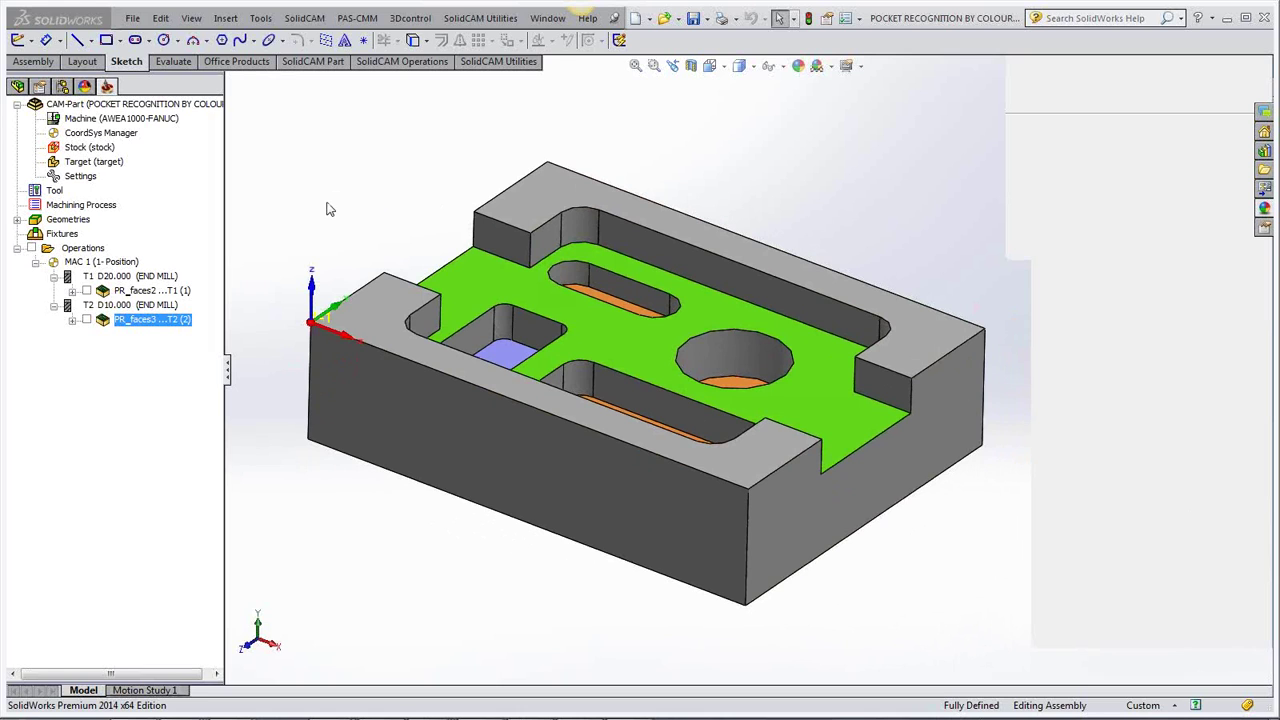
middle_click_drag(372, 224, 373, 224)
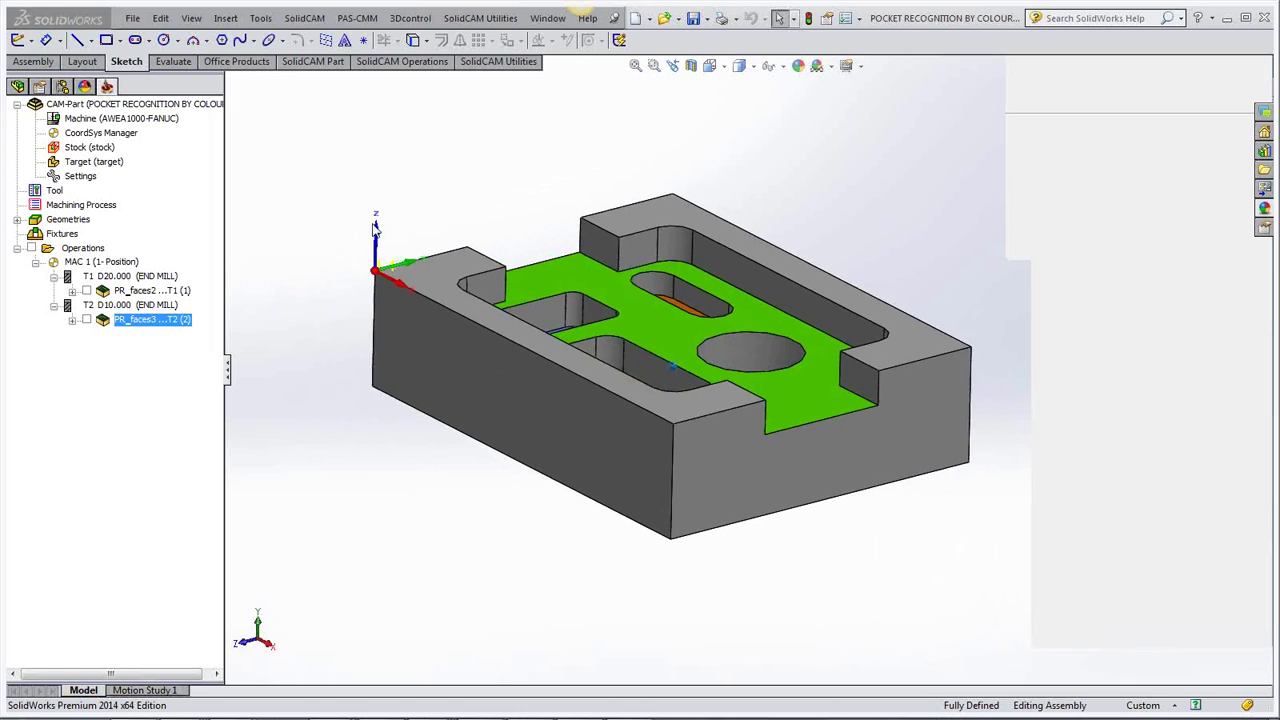